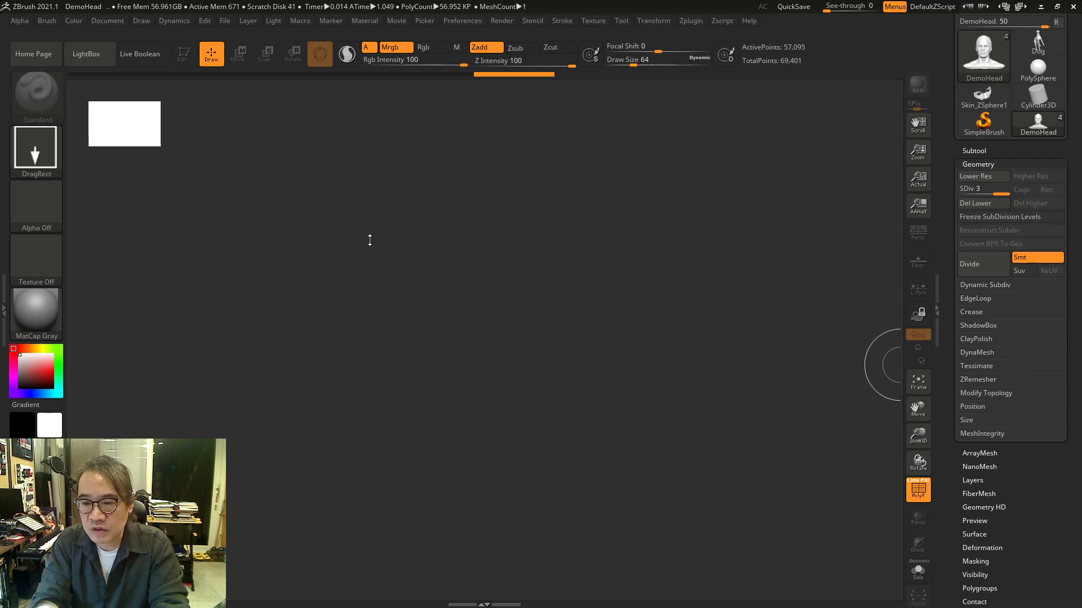
# Load the DemoHead.ZPR sample project and snap the head to a straight front view
pyautogui.click(90, 53)
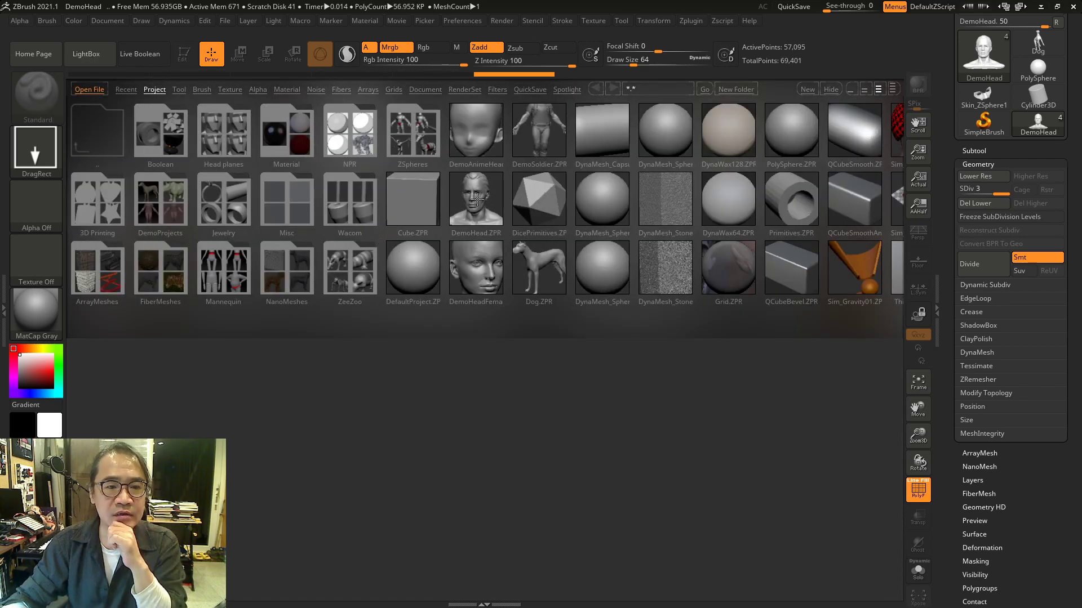
pyautogui.click(485, 226)
pyautogui.doubleClick(486, 226)
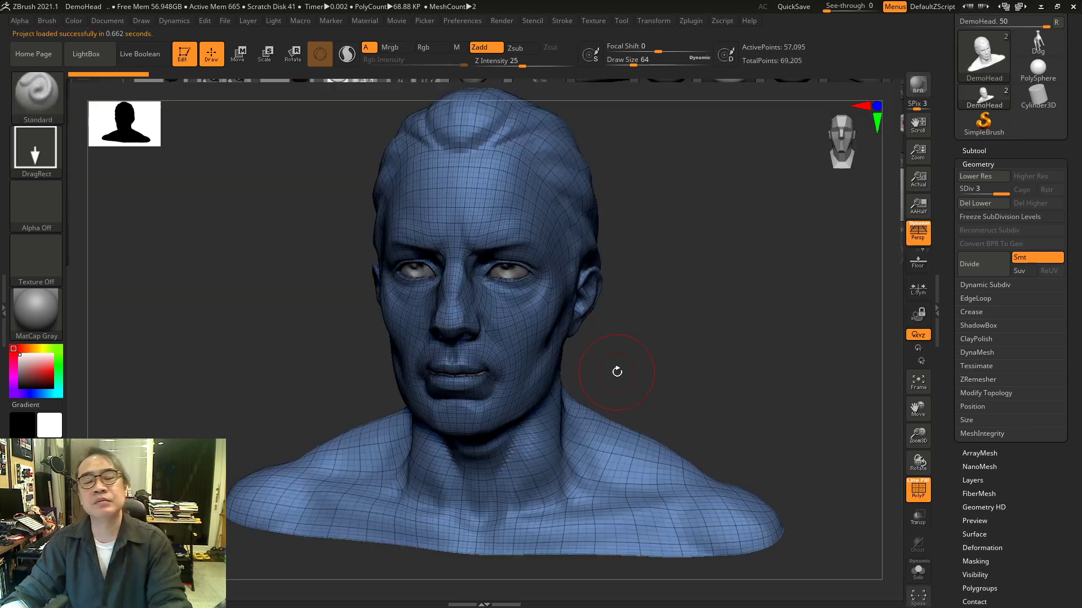
pyautogui.keyDown('shift'); pyautogui.moveTo(712, 360); pyautogui.dragTo(709, 356); pyautogui.keyUp('shift')
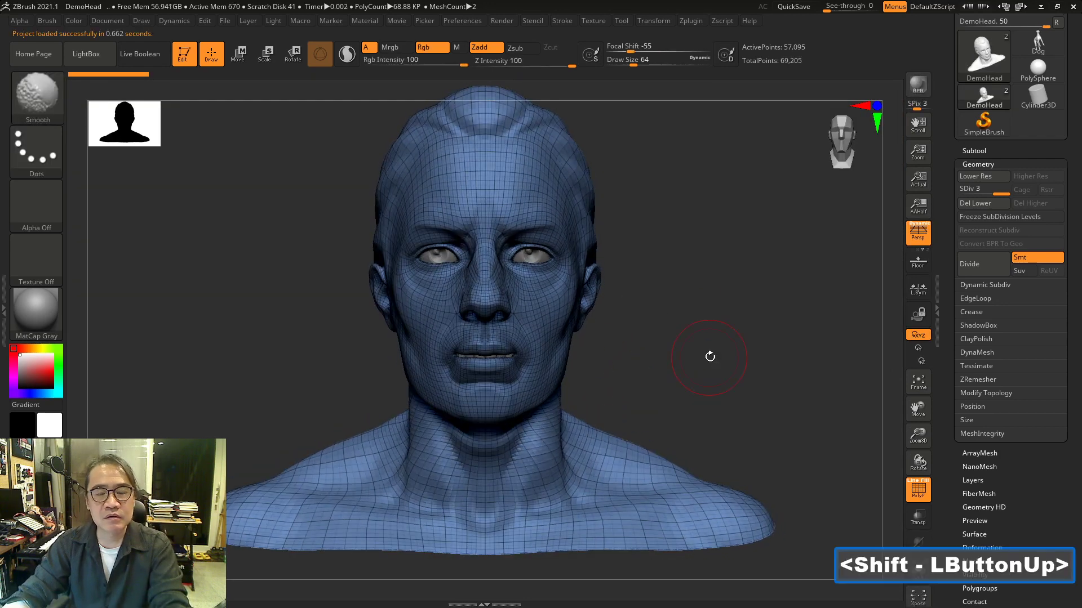
# Hide the eyes subtool so only the DemoHead mesh is shown
pyautogui.moveTo(1075, 181); pyautogui.dragTo(1073, 193)
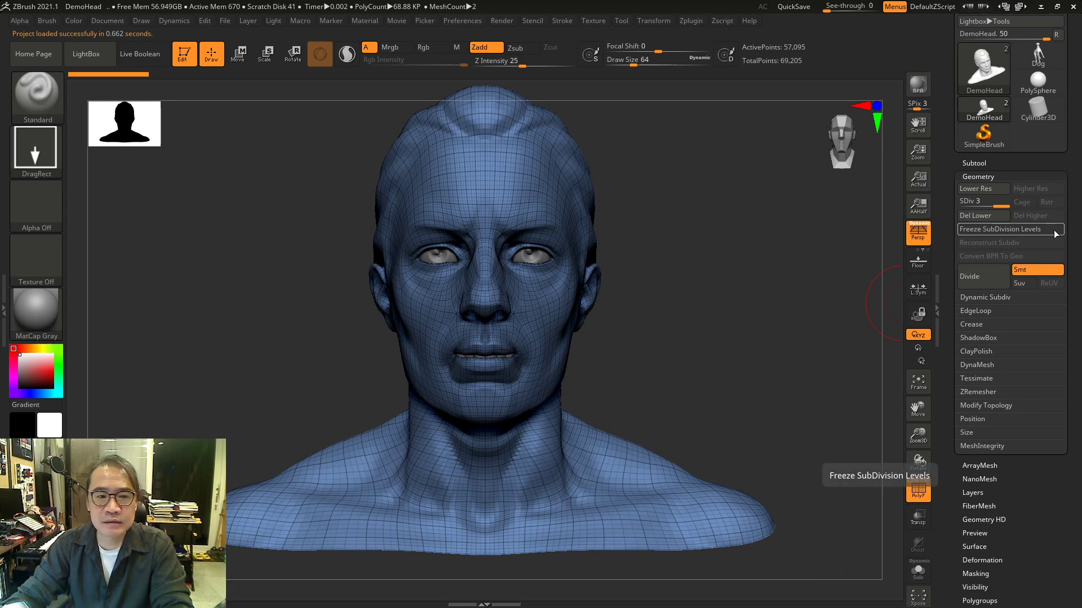
pyautogui.click(1003, 163)
pyautogui.click(1059, 216)
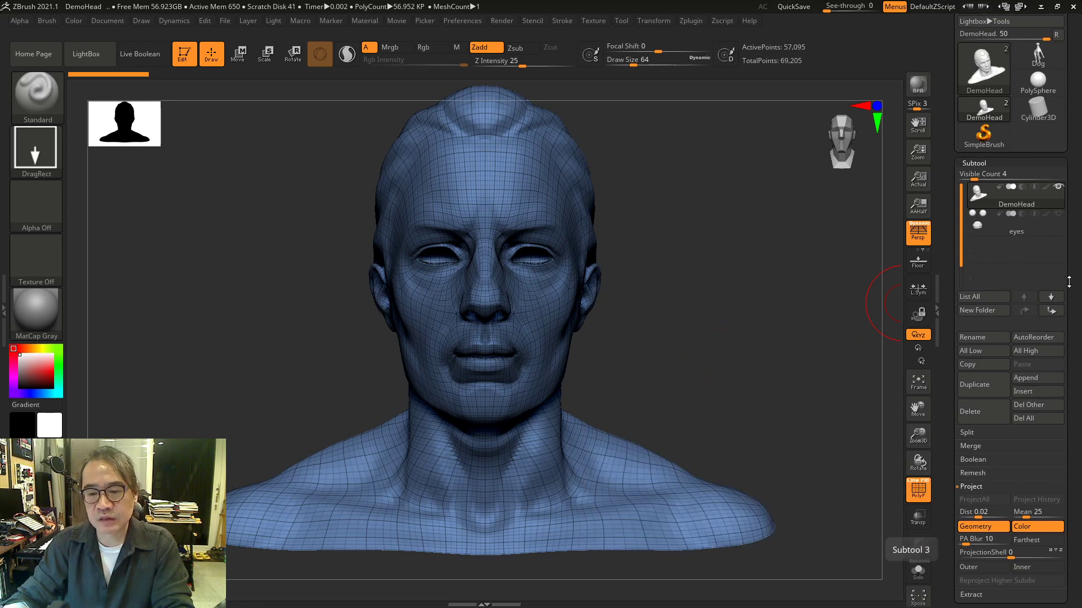
# Lower the DemoHead mesh to subdivision level 1 and inspect its low-resolution topology
pyautogui.scroll(-2, 1069, 282)
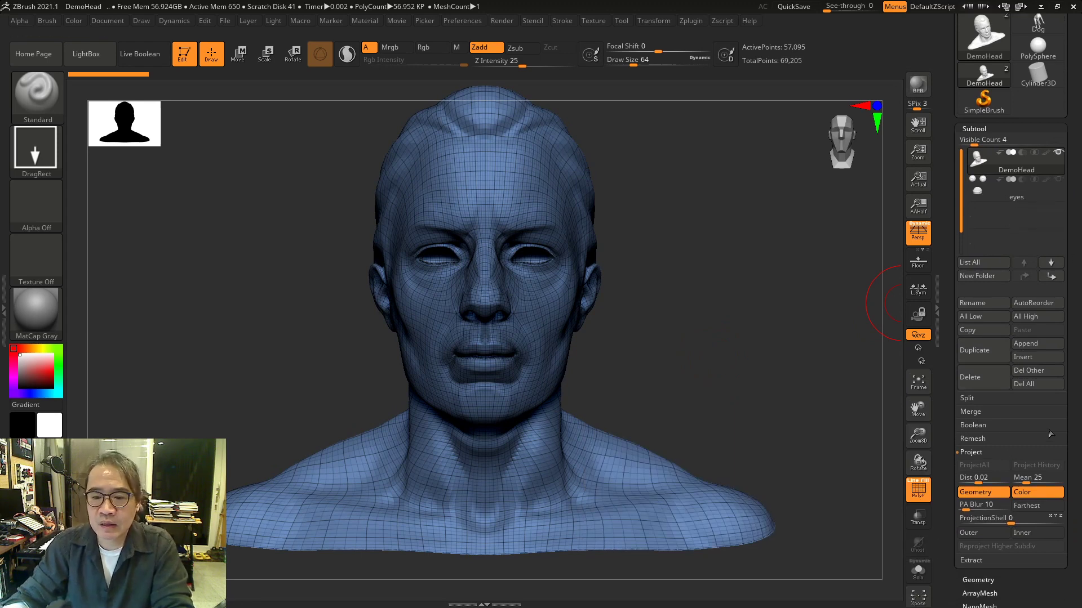
pyautogui.moveTo(1075, 417); pyautogui.dragTo(1075, 333)
pyautogui.click(979, 379)
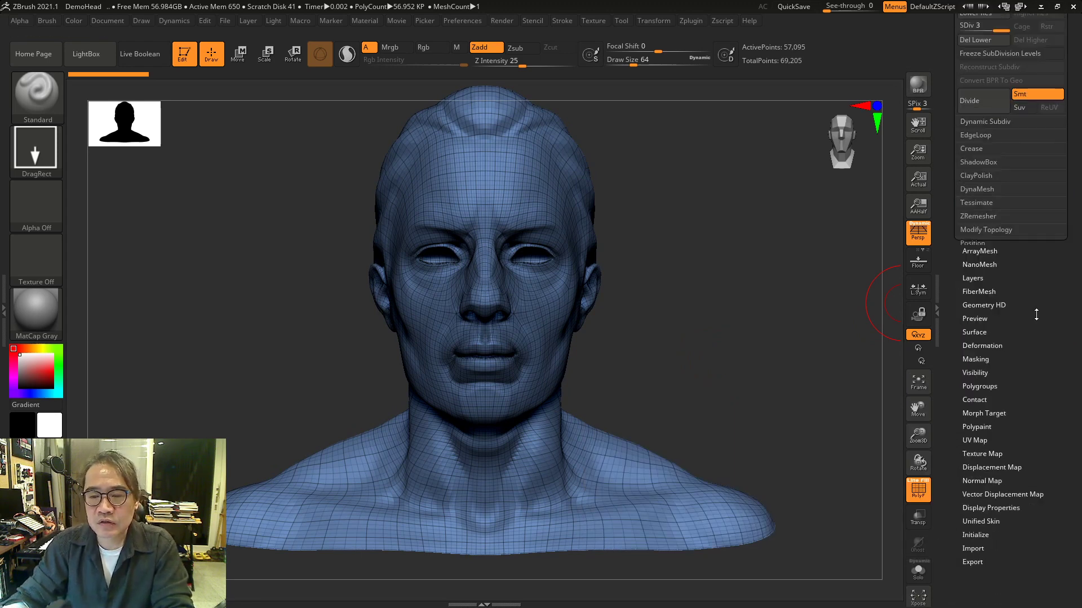
pyautogui.scroll(8, 1036, 315)
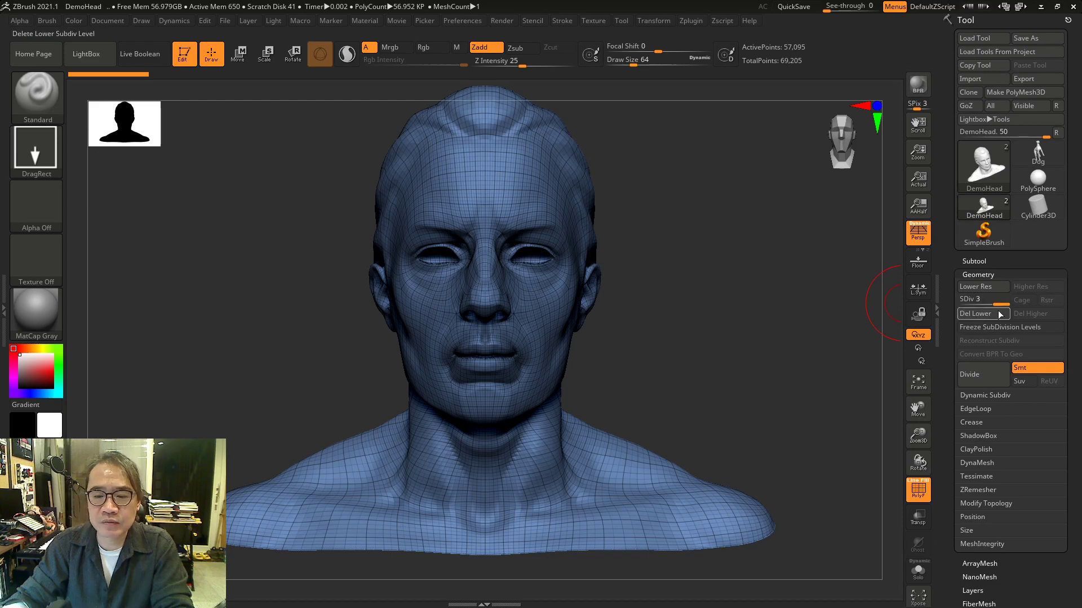
pyautogui.moveTo(1001, 304); pyautogui.dragTo(952, 308)
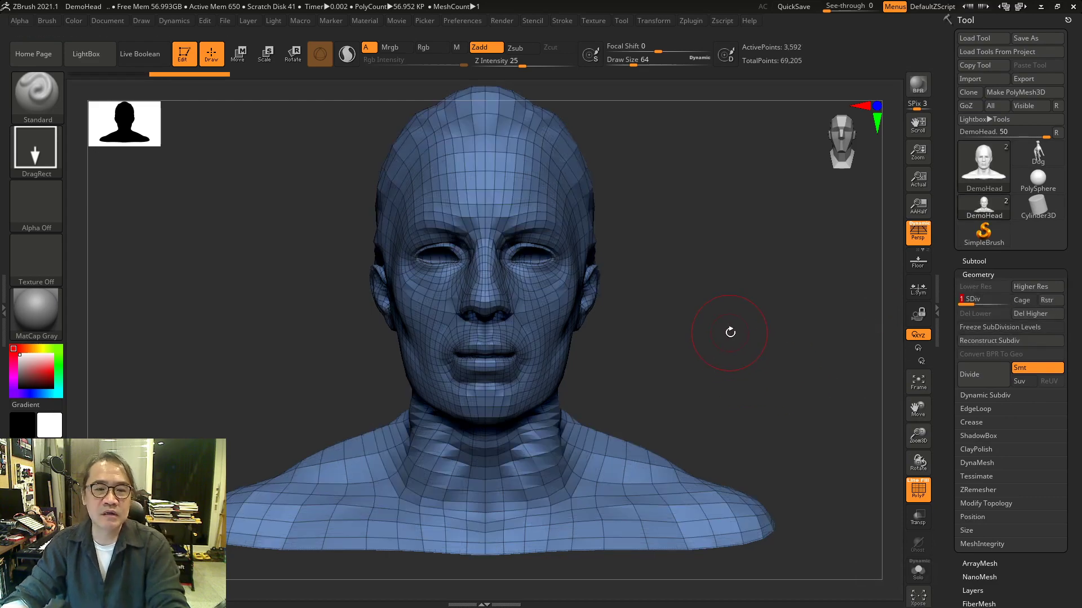
pyautogui.moveTo(731, 333)
pyautogui.mouseDown()
pyautogui.moveTo(711, 343)
pyautogui.moveTo(726, 349)
pyautogui.mouseUp()
pyautogui.keyDown('ctrl'); pyautogui.moveTo(727, 348); pyautogui.dragTo(738, 358, button='right'); pyautogui.keyUp('ctrl')
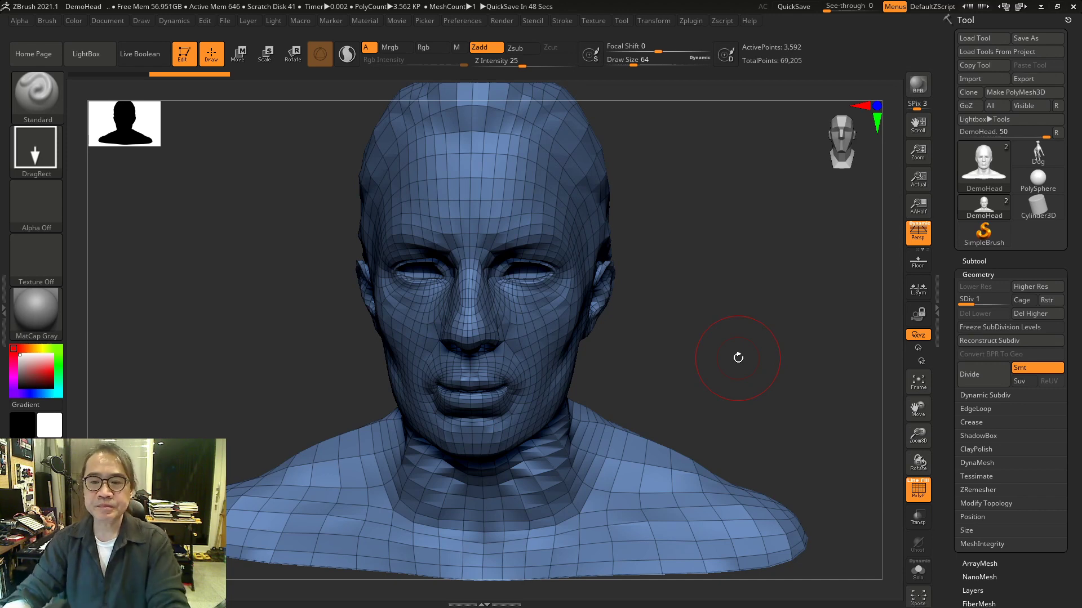
pyautogui.moveTo(674, 323); pyautogui.dragTo(751, 368)
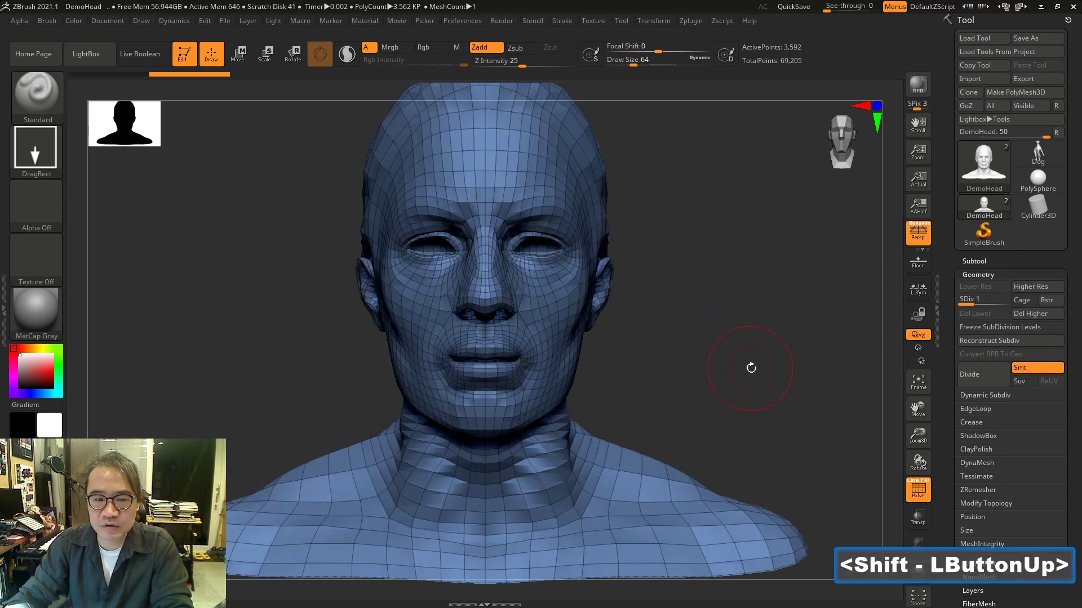
pyautogui.keyDown('ctrl'); pyautogui.moveTo(727, 367); pyautogui.dragTo(760, 350, button='right'); pyautogui.keyUp('ctrl')
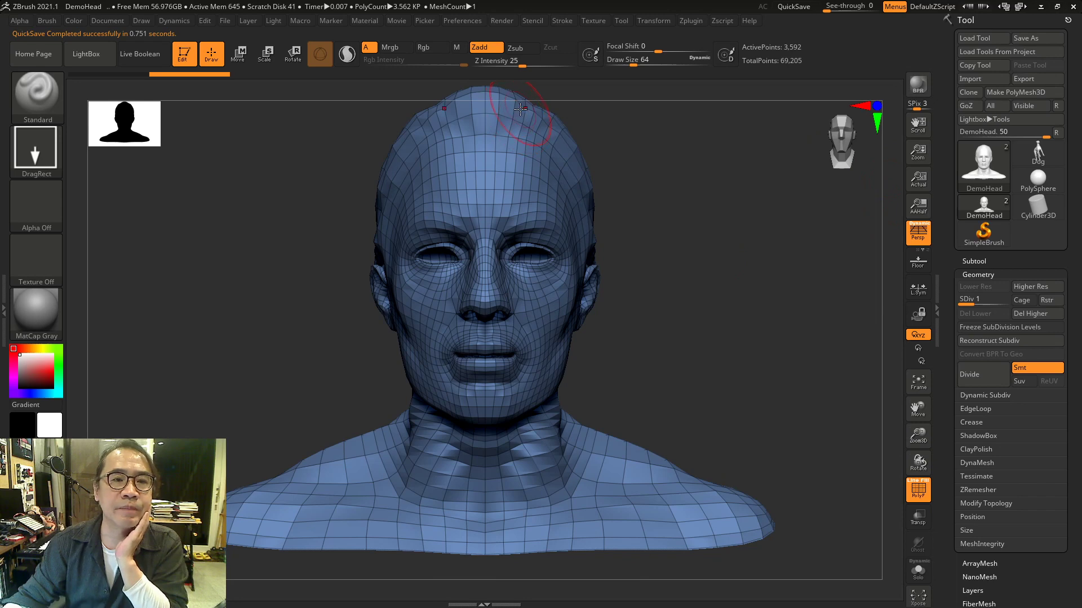
# Start exporting the low-resolution head mesh to the _test ZBrush folder under the file name DemoHead_Low.obj
pyautogui.click(478, 21)
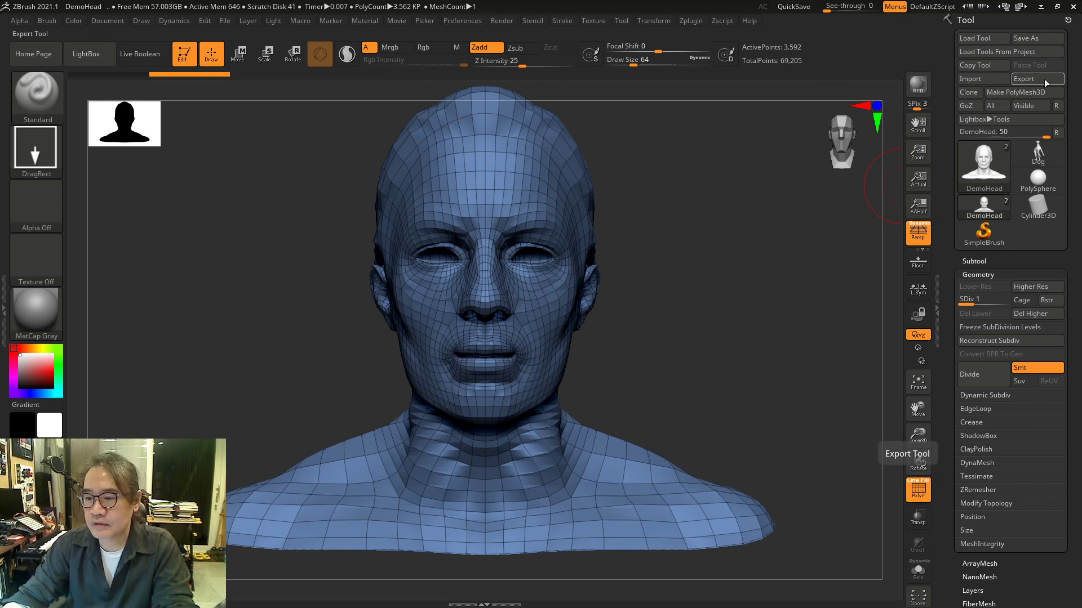
pyautogui.click(1044, 79)
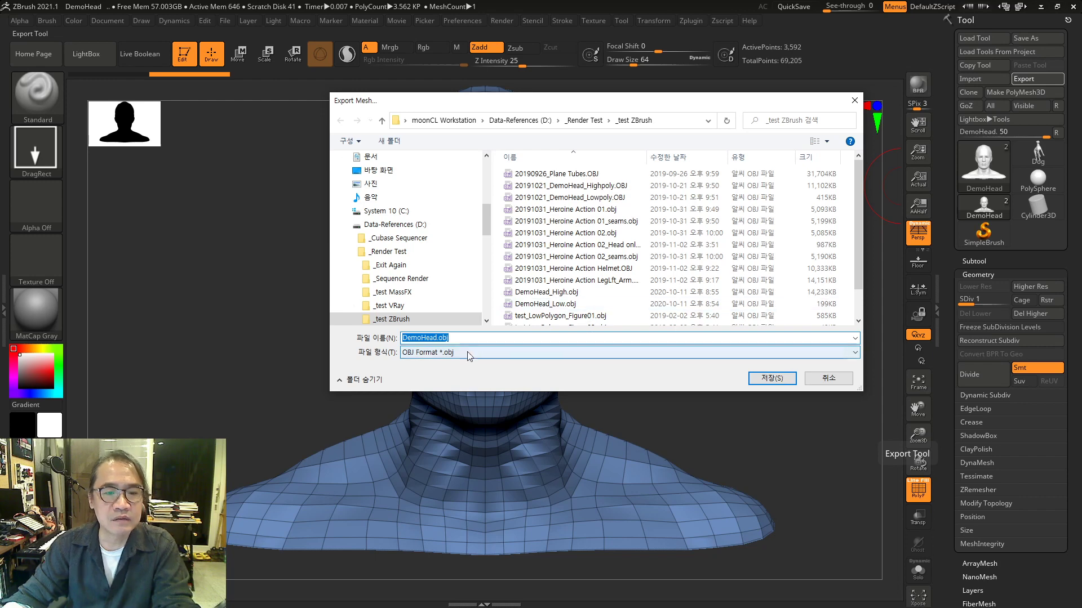
pyautogui.press('Right')
pyautogui.press('Left')
pyautogui.press('Left')
pyautogui.press('Left')
pyautogui.press('Left')
pyautogui.press('Right')
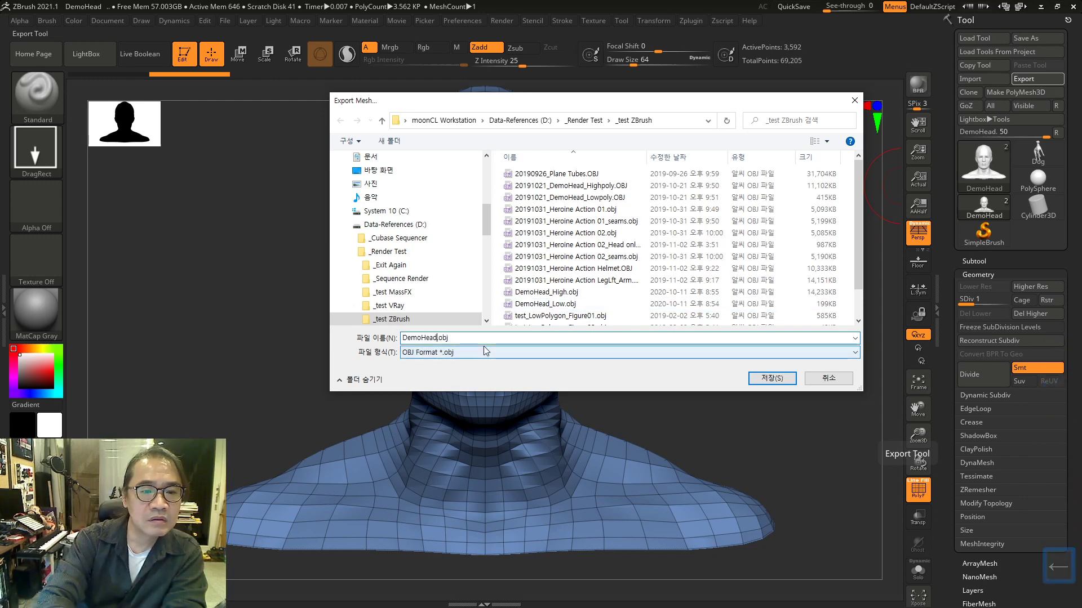
pyautogui.write('_Low')
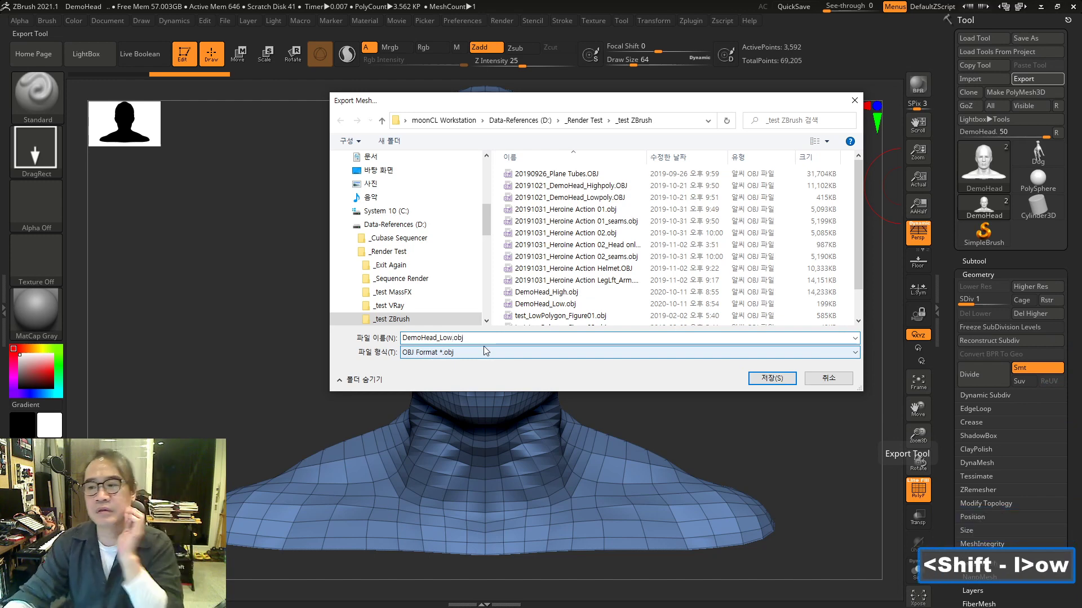
# Keep OBJ Format as the file type and save the export, overwriting the existing file
pyautogui.click(517, 352)
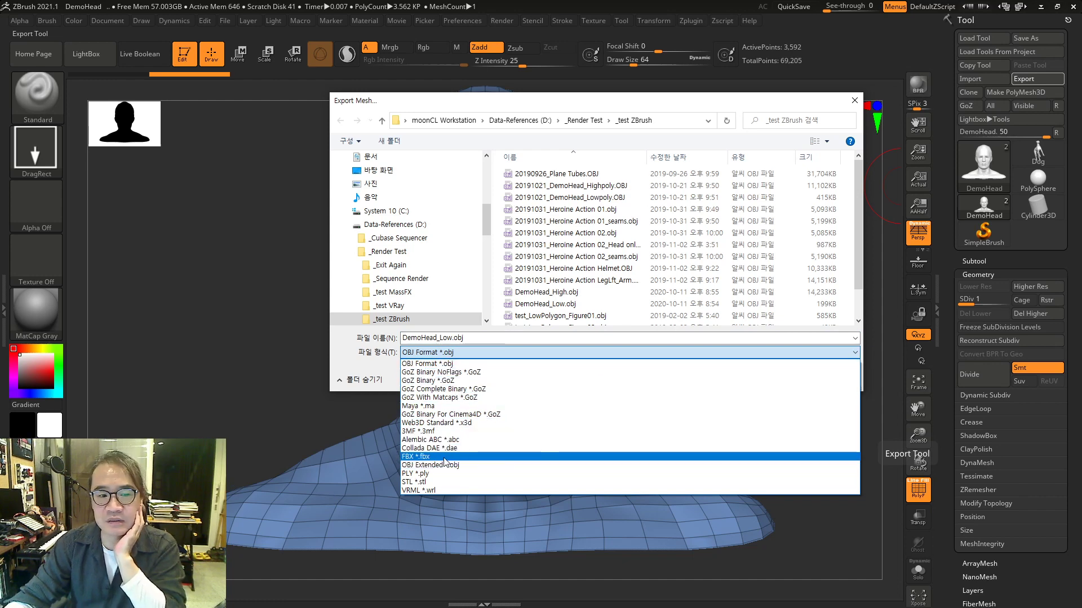
pyautogui.click(451, 364)
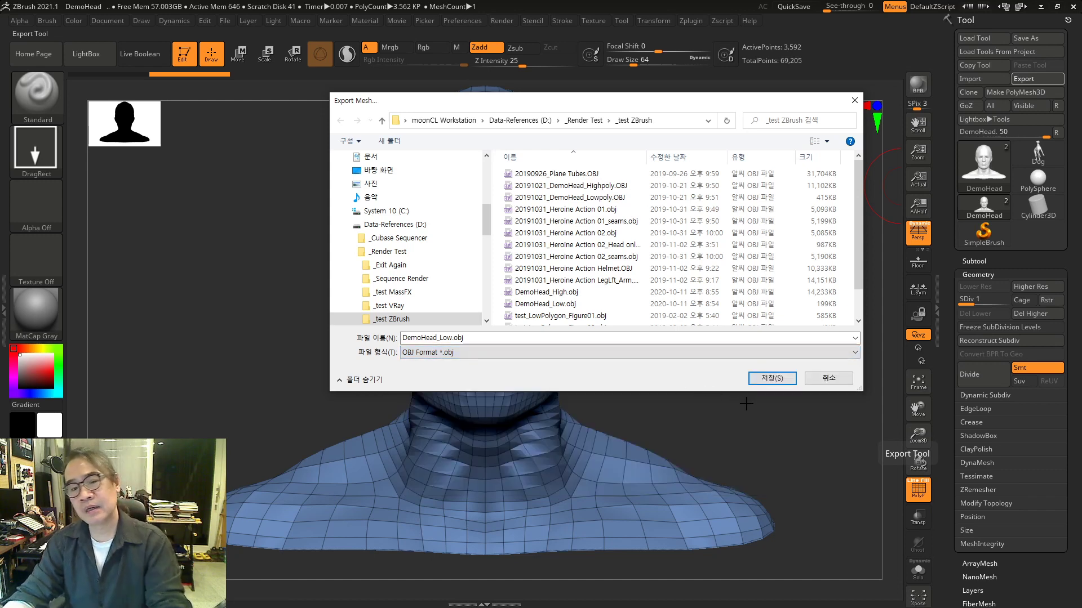
pyautogui.click(764, 378)
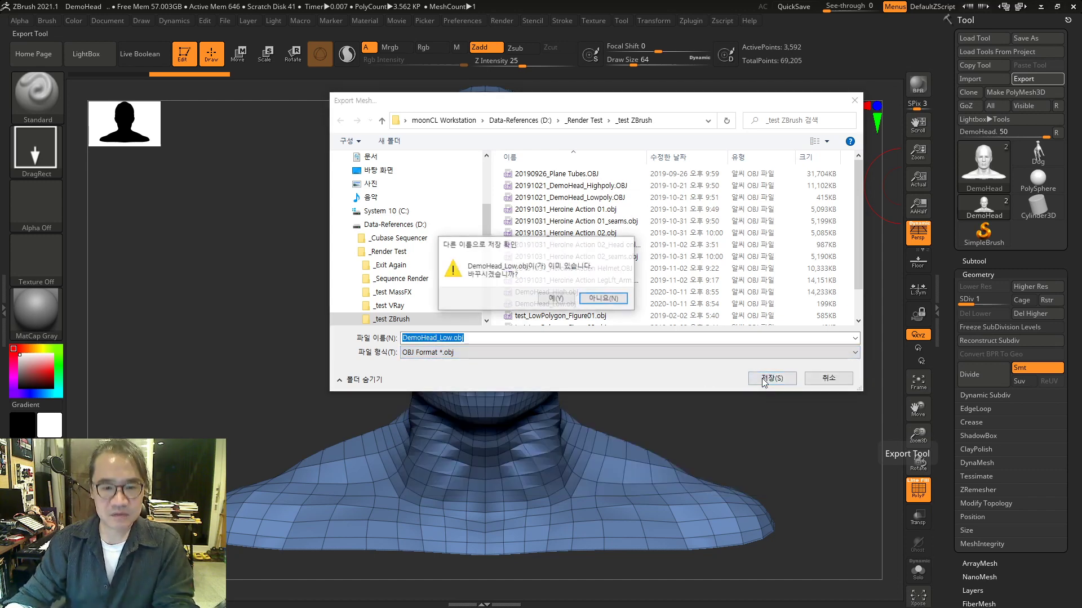
pyautogui.click(553, 304)
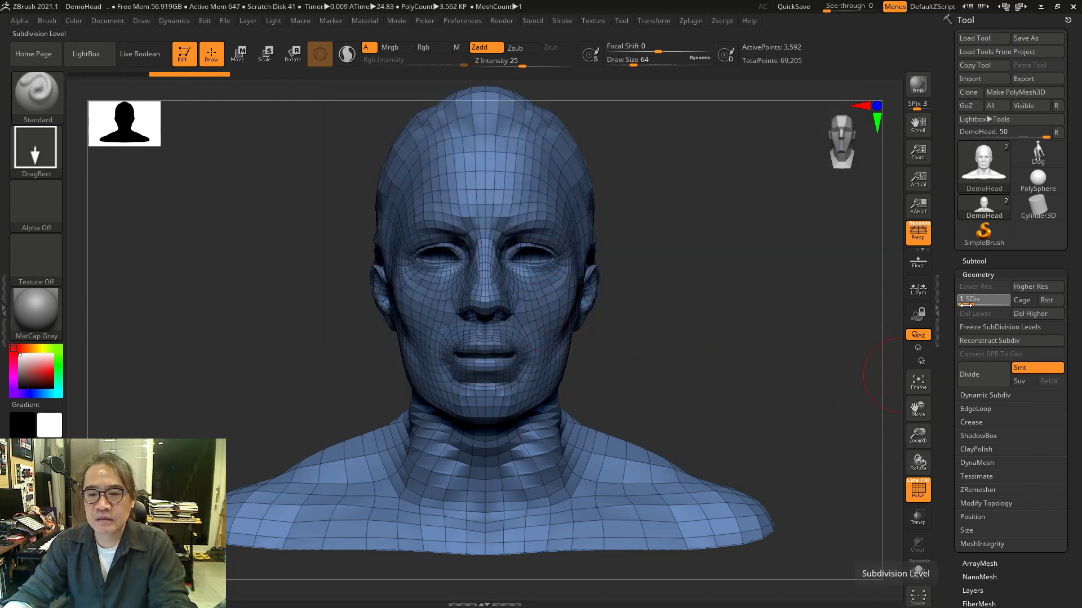
# Raise the head to subdivision level 3 and divide the mesh once more to level 4
pyautogui.moveTo(987, 304); pyautogui.dragTo(1008, 305)
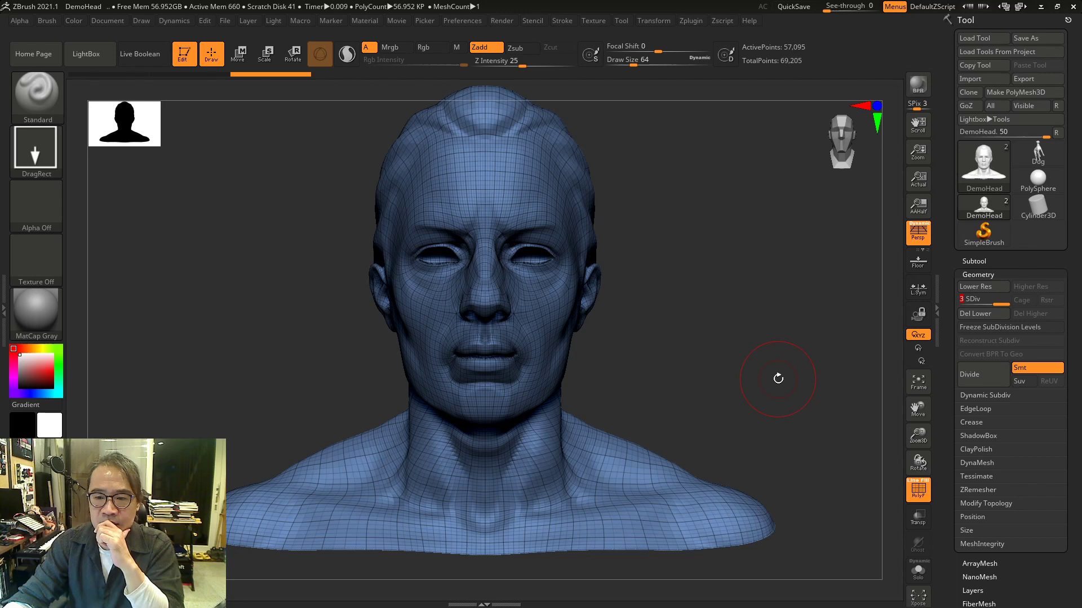
pyautogui.click(980, 377)
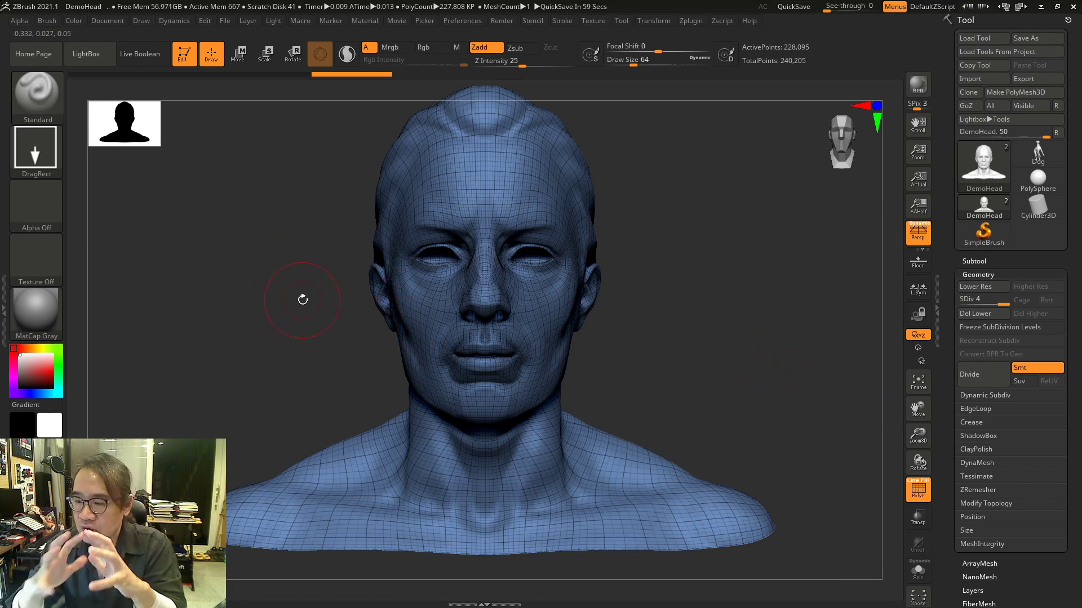
# Choose Alpha 64 and stamp its cracked-scale pattern over the forehead, cheeks, nose, jaw and mouth with the Standard brush
pyautogui.click(47, 210)
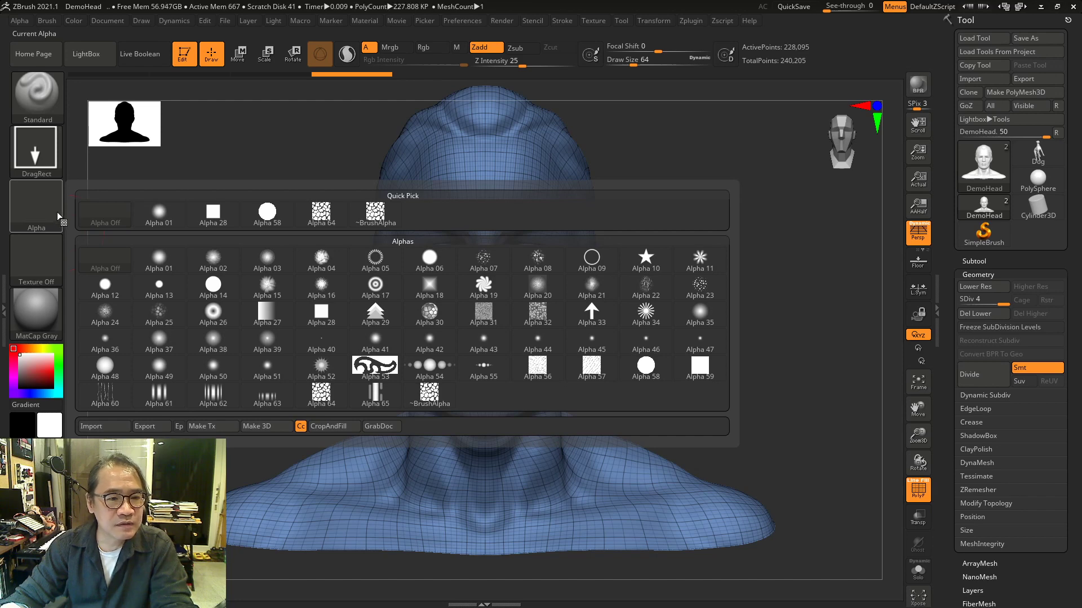
pyautogui.click(320, 398)
pyautogui.click(41, 155)
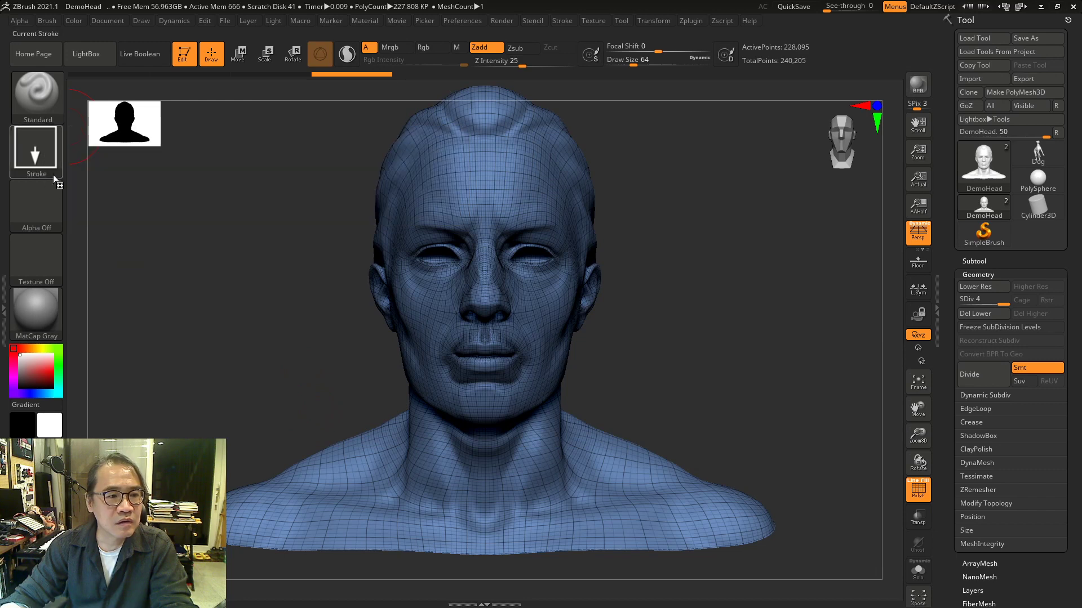
pyautogui.click(44, 203)
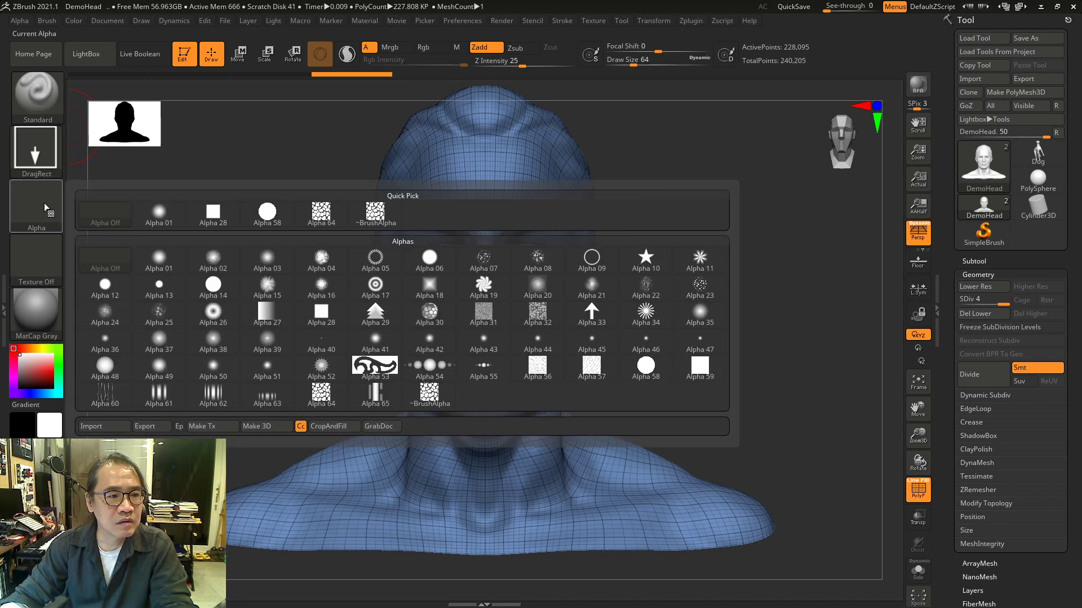
pyautogui.click(325, 398)
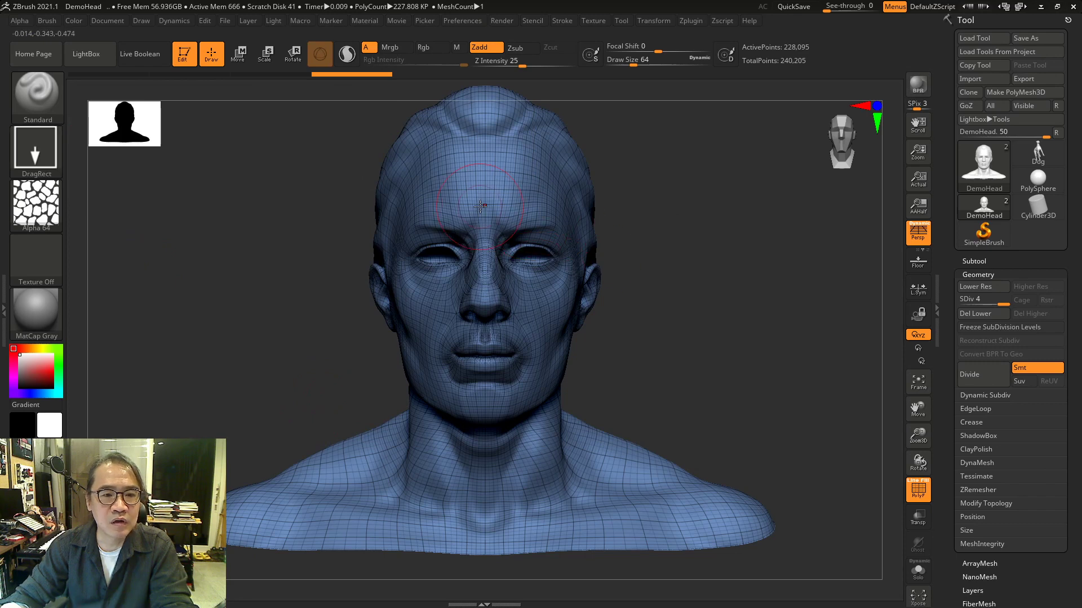
pyautogui.moveTo(480, 206)
pyautogui.mouseDown()
pyautogui.moveTo(508, 214)
pyautogui.moveTo(546, 194)
pyautogui.moveTo(585, 251)
pyautogui.mouseUp()
pyautogui.moveTo(547, 289); pyautogui.dragTo(587, 351)
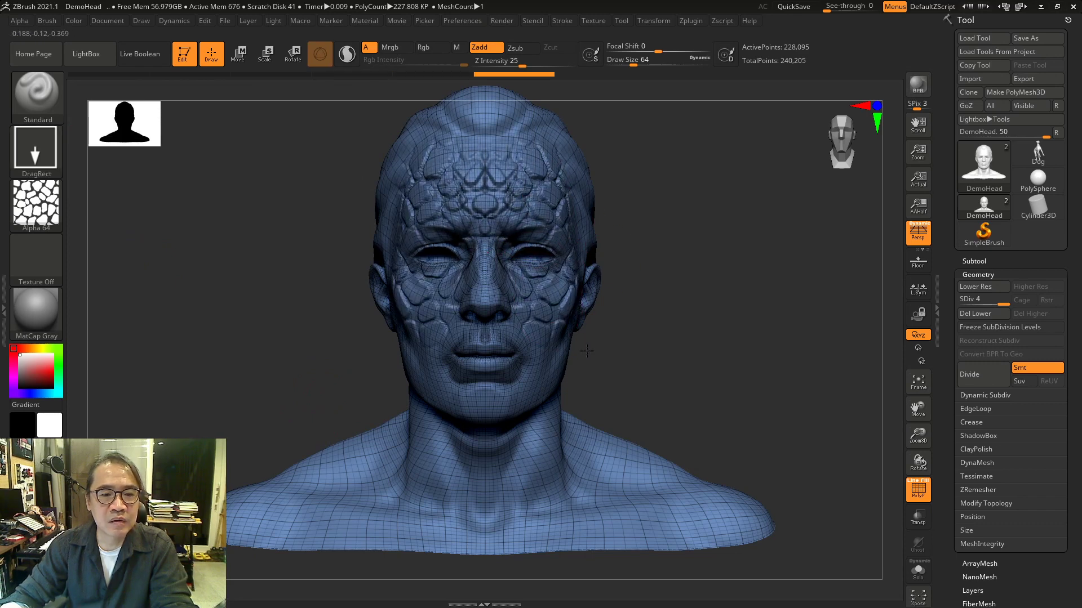
pyautogui.moveTo(493, 302); pyautogui.dragTo(518, 333)
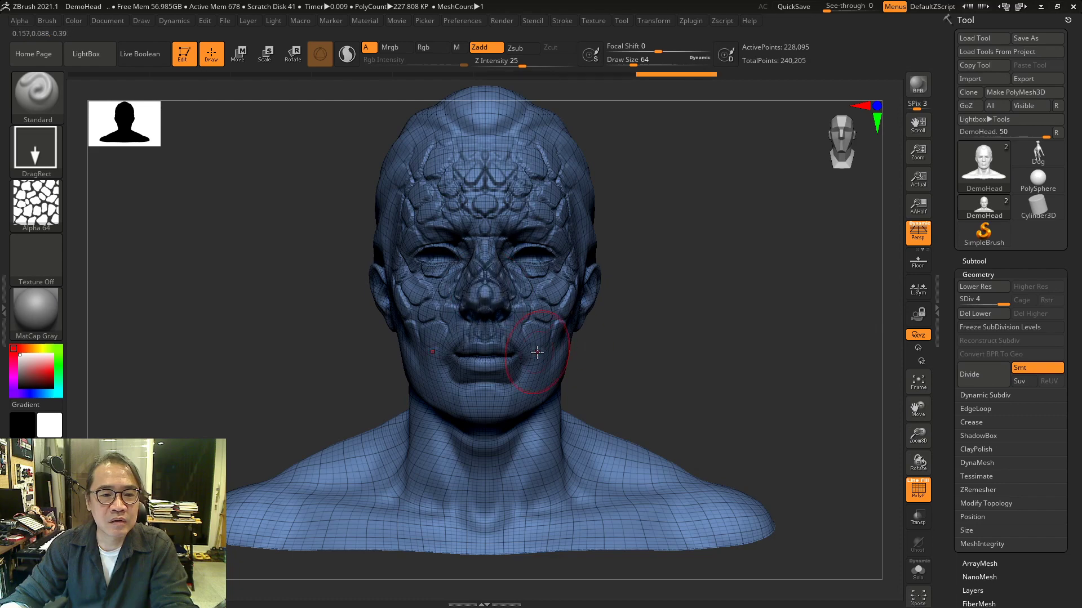
pyautogui.moveTo(541, 386); pyautogui.dragTo(555, 424)
pyautogui.moveTo(489, 369); pyautogui.dragTo(534, 420)
# Turn off the polyframe display and stamp the scale pattern over the jaw corner, temple and side of the neck
pyautogui.moveTo(777, 364); pyautogui.dragTo(746, 362)
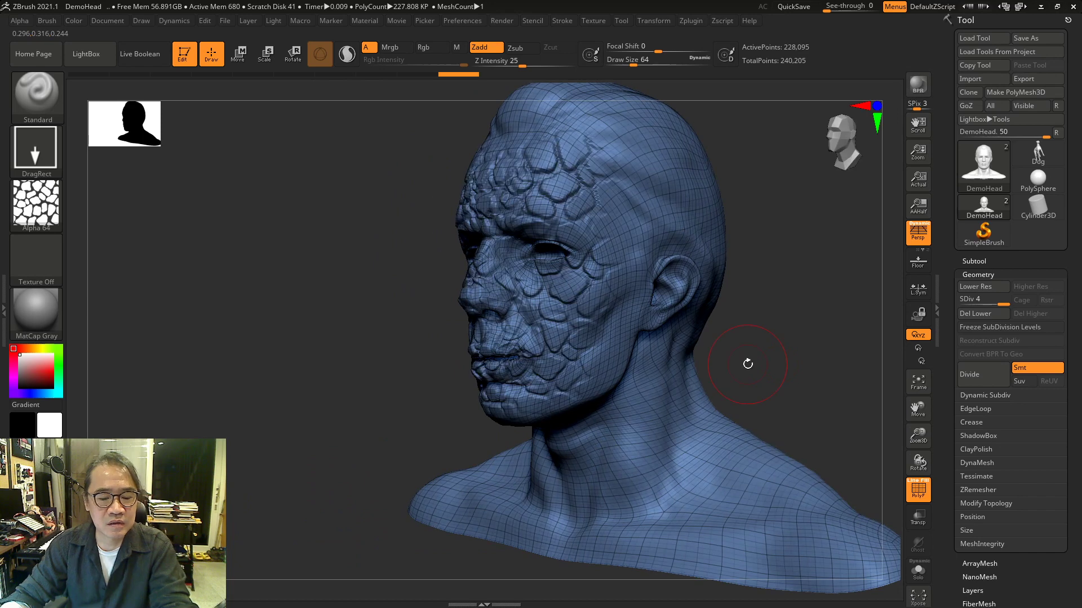
pyautogui.hotkey('shift', 'f')
pyautogui.moveTo(607, 344); pyautogui.dragTo(649, 389)
pyautogui.moveTo(622, 245); pyautogui.dragTo(654, 307)
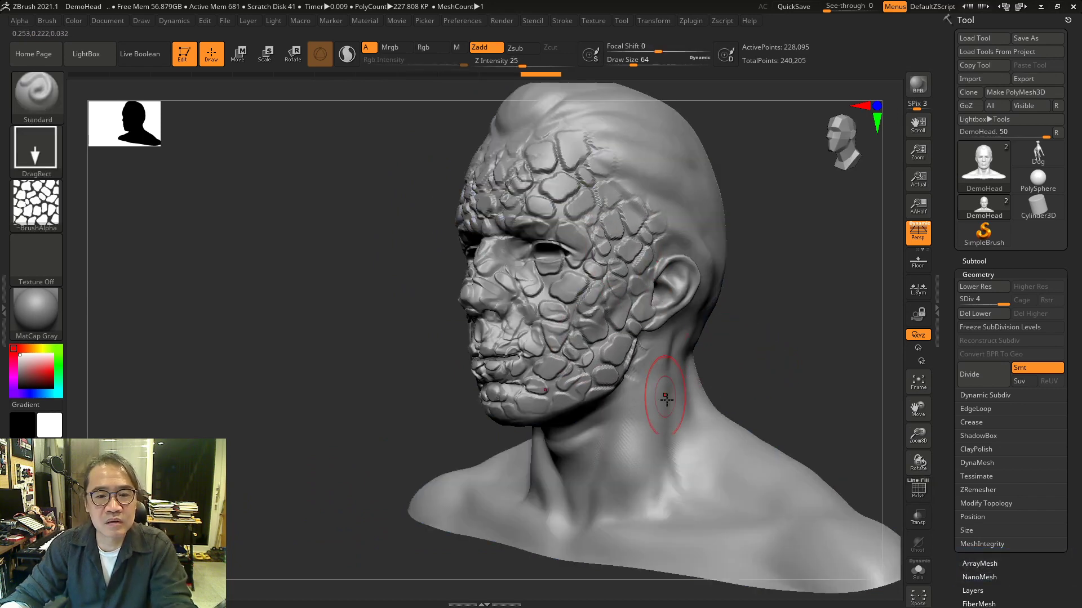
pyautogui.moveTo(648, 387); pyautogui.dragTo(687, 427)
pyautogui.moveTo(612, 423); pyautogui.dragTo(647, 469)
# Stamp the scale pattern under the chin, down the front of the neck and onto the slope of the shoulder
pyautogui.moveTo(814, 375); pyautogui.dragTo(820, 309)
pyautogui.moveTo(562, 414); pyautogui.dragTo(606, 464)
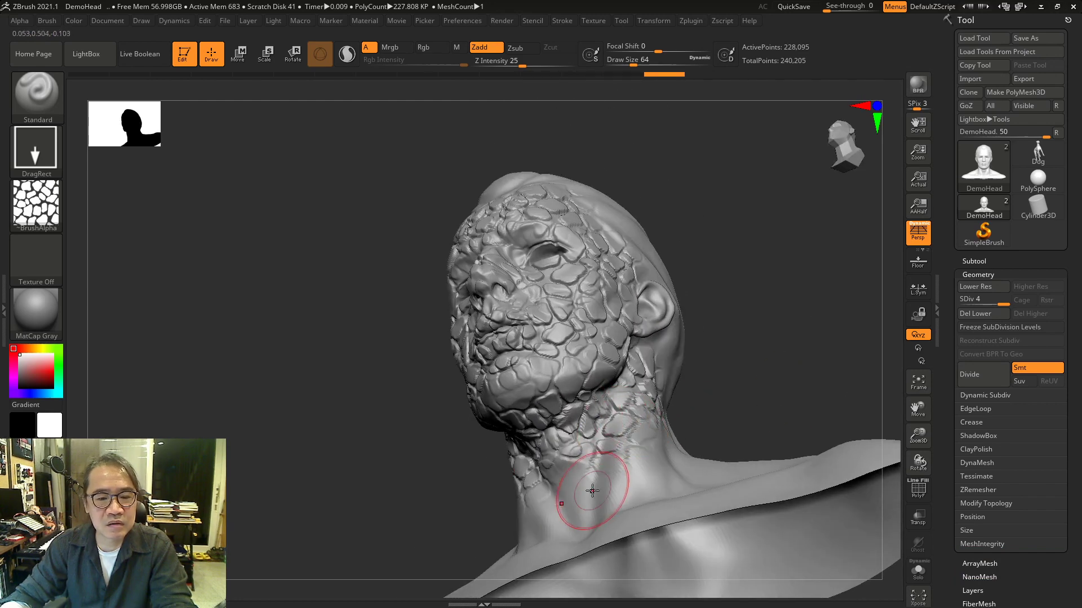
pyautogui.moveTo(630, 529); pyautogui.dragTo(634, 532)
pyautogui.moveTo(673, 472); pyautogui.dragTo(706, 532)
pyautogui.moveTo(756, 372); pyautogui.dragTo(768, 486)
pyautogui.moveTo(736, 394); pyautogui.dragTo(769, 436)
# Cover the collarbone area and the front of the shoulders with scale-pattern stamps
pyautogui.keyDown('alt'); pyautogui.moveTo(749, 453); pyautogui.dragTo(601, 331, button='right'); pyautogui.keyUp('alt')
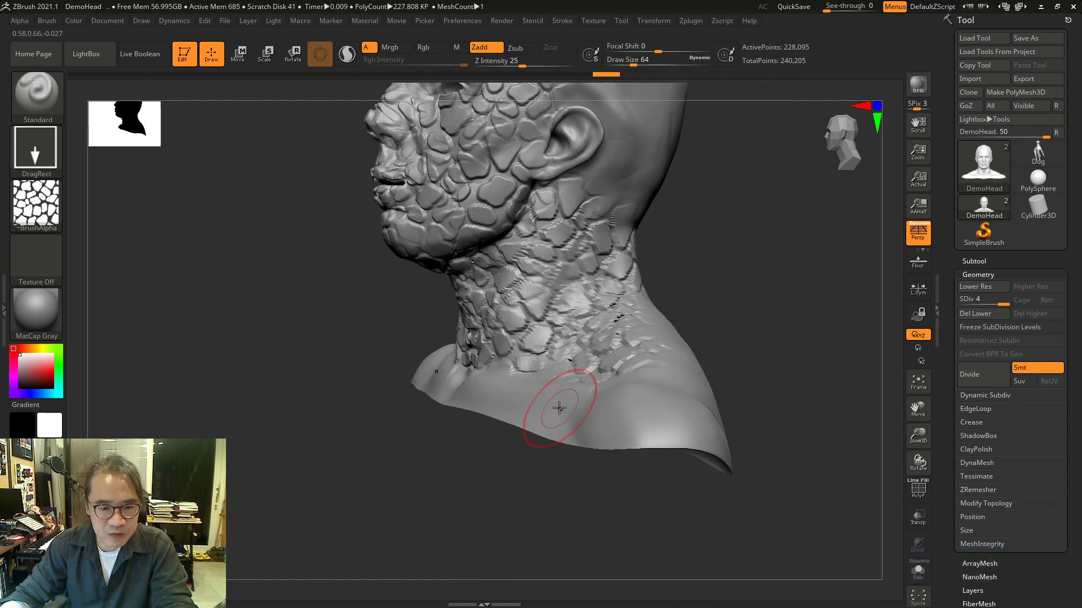
pyautogui.moveTo(556, 411); pyautogui.dragTo(609, 479)
pyautogui.moveTo(502, 398); pyautogui.dragTo(531, 468)
pyautogui.moveTo(445, 457); pyautogui.dragTo(434, 389)
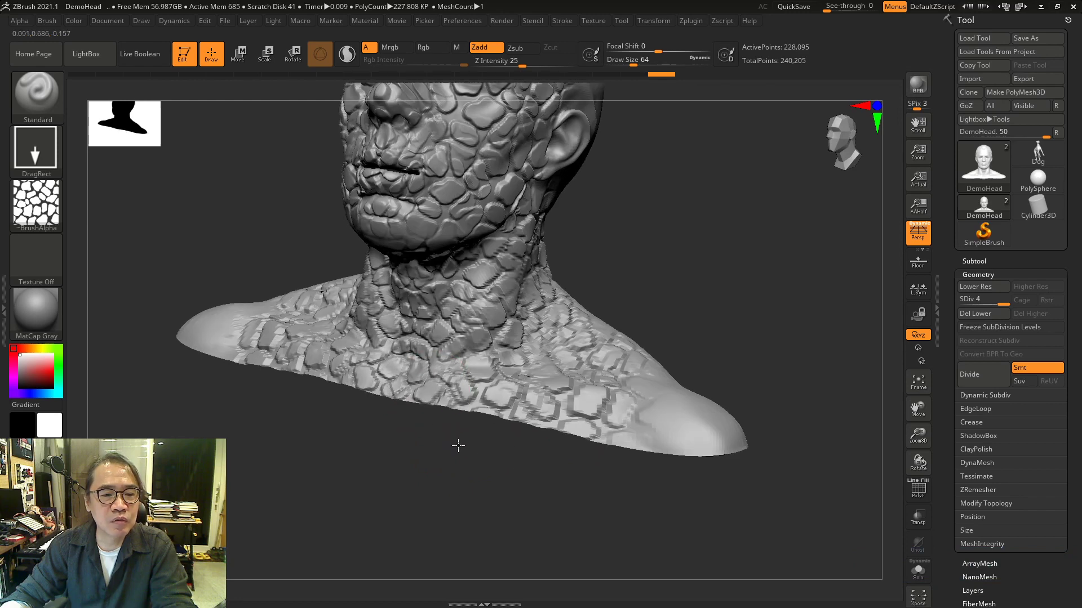
# Stamp the scale pattern over the back of the neck and the upper back
pyautogui.moveTo(701, 479)
pyautogui.mouseDown()
pyautogui.moveTo(729, 442)
pyautogui.moveTo(716, 387)
pyautogui.moveTo(746, 437)
pyautogui.moveTo(756, 496)
pyautogui.moveTo(781, 345)
pyautogui.mouseUp()
pyautogui.moveTo(781, 345)
pyautogui.keyDown('alt'); pyautogui.mouseDown(button='right')
pyautogui.moveTo(584, 321)
pyautogui.moveTo(580, 230)
pyautogui.mouseUp(button='right'); pyautogui.keyUp('alt')
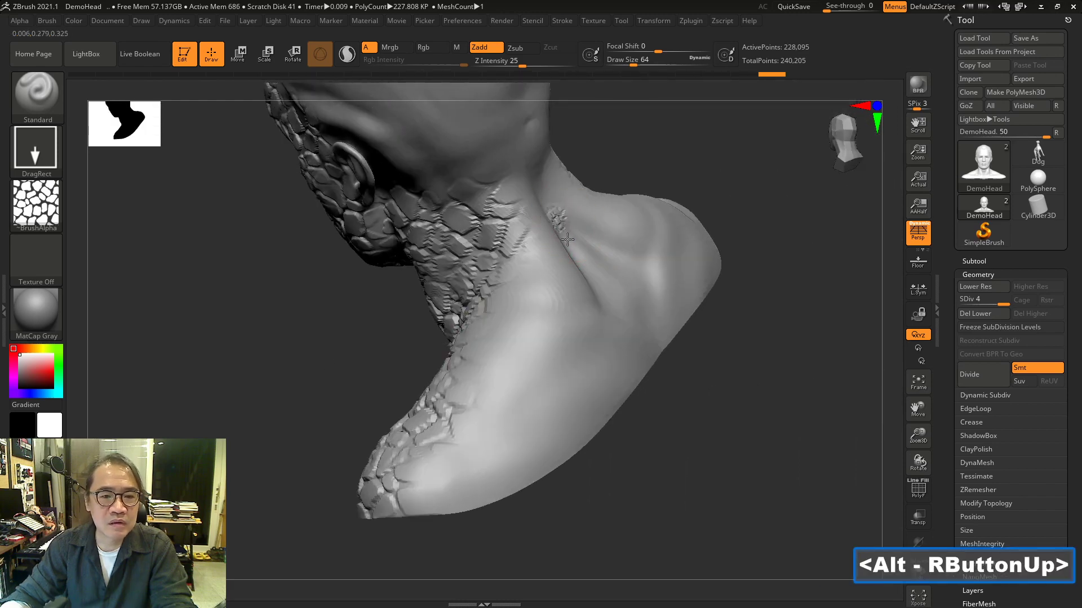
pyautogui.moveTo(535, 225); pyautogui.dragTo(583, 389)
pyautogui.moveTo(614, 277); pyautogui.dragTo(664, 360)
pyautogui.moveTo(578, 350)
pyautogui.mouseDown()
pyautogui.moveTo(609, 376)
pyautogui.moveTo(635, 430)
pyautogui.mouseUp()
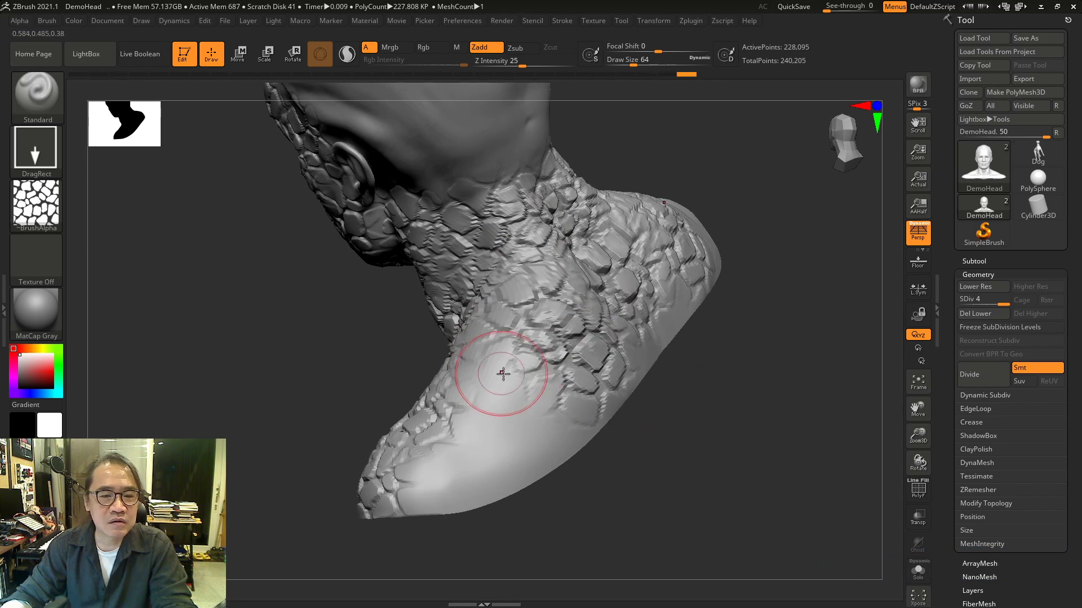
# Cover the remaining smooth shoulder areas, out to the shoulder's lower edge, with scale-pattern stamps
pyautogui.moveTo(502, 375); pyautogui.dragTo(539, 451)
pyautogui.moveTo(470, 472); pyautogui.dragTo(525, 539)
pyautogui.moveTo(540, 451); pyautogui.dragTo(596, 497)
pyautogui.moveTo(663, 335)
pyautogui.mouseDown()
pyautogui.moveTo(748, 384)
pyautogui.moveTo(806, 387)
pyautogui.mouseUp()
pyautogui.moveTo(721, 275); pyautogui.dragTo(784, 343)
pyautogui.keyDown('ctrl'); pyautogui.moveTo(519, 435); pyautogui.dragTo(500, 416, button='right'); pyautogui.keyUp('ctrl')
pyautogui.moveTo(499, 416); pyautogui.dragTo(536, 401)
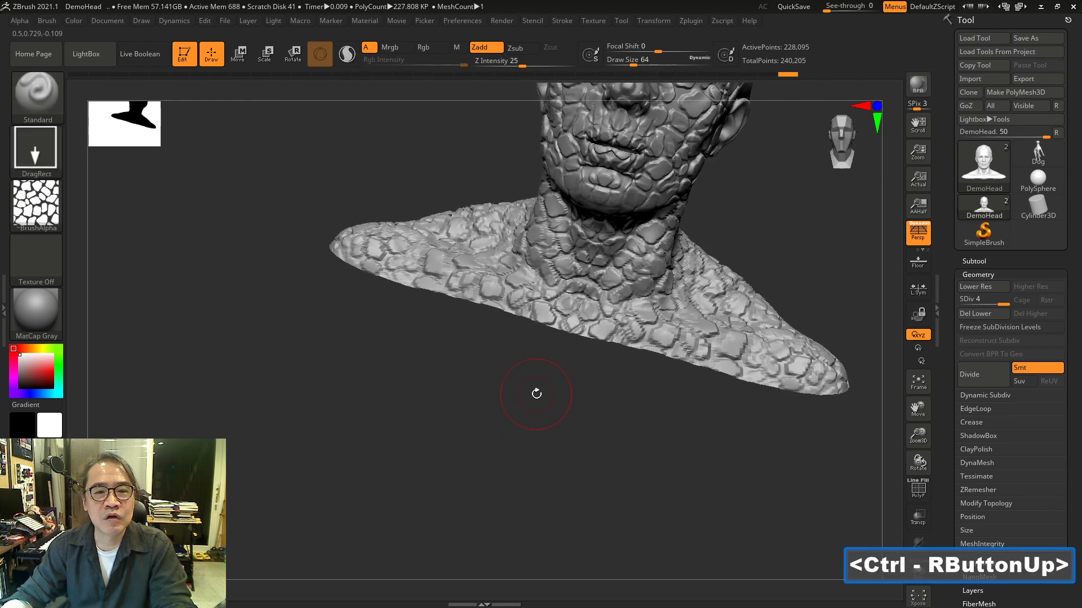
pyautogui.keyDown('alt'); pyautogui.moveTo(536, 394); pyautogui.dragTo(501, 485, button='right'); pyautogui.keyUp('alt')
pyautogui.keyDown('shift'); pyautogui.moveTo(728, 280); pyautogui.dragTo(744, 270); pyautogui.keyUp('shift')
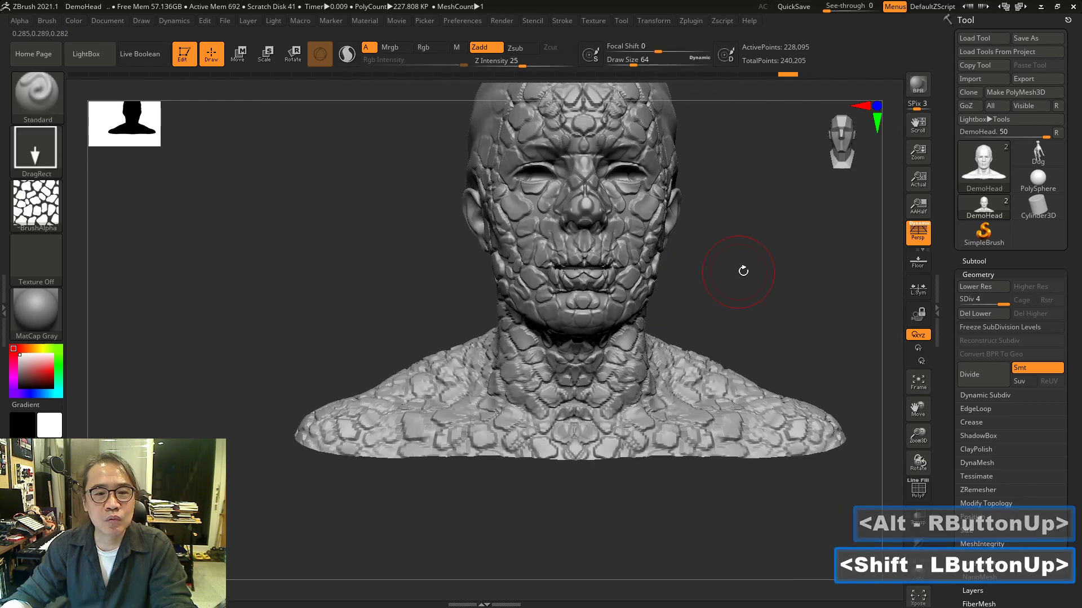
pyautogui.keyDown('alt'); pyautogui.moveTo(762, 254); pyautogui.dragTo(691, 300, button='right'); pyautogui.keyUp('alt')
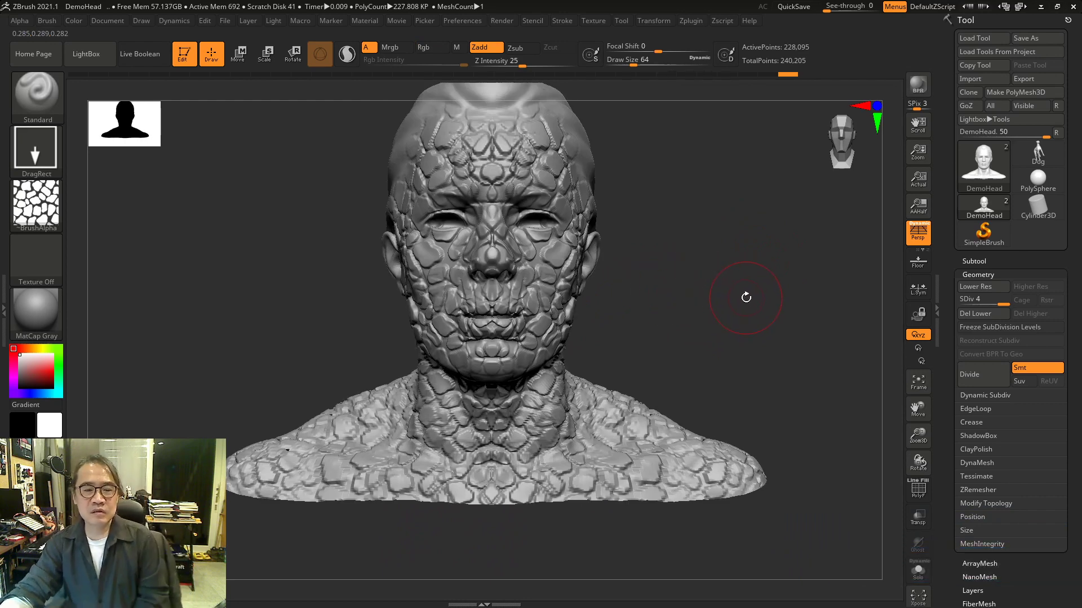
pyautogui.moveTo(746, 297); pyautogui.dragTo(731, 312)
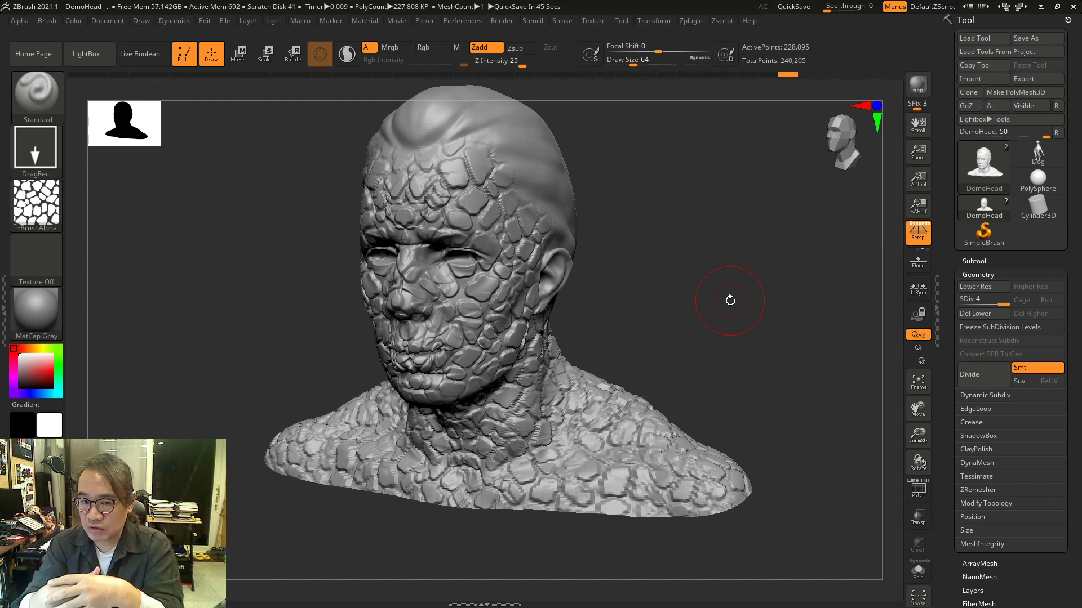
# Export the sculpted head to the _test ZBrush folder as DemoHead_High.obj, replacing the existing file
pyautogui.click(1034, 77)
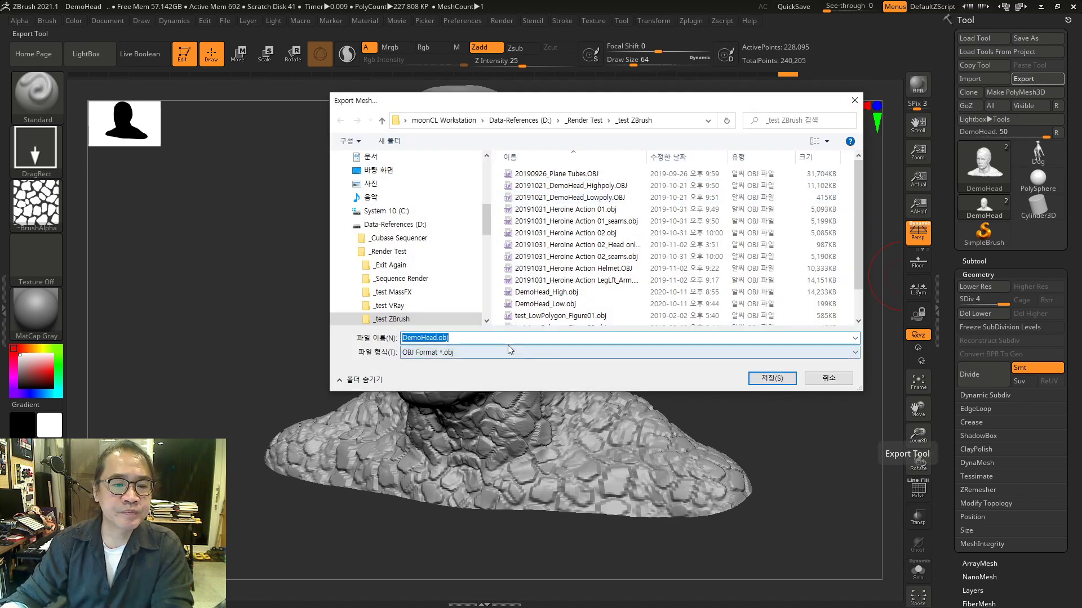
pyautogui.press('Right')
pyautogui.press('Left')
pyautogui.press('Left')
pyautogui.press('Left')
pyautogui.press('Left')
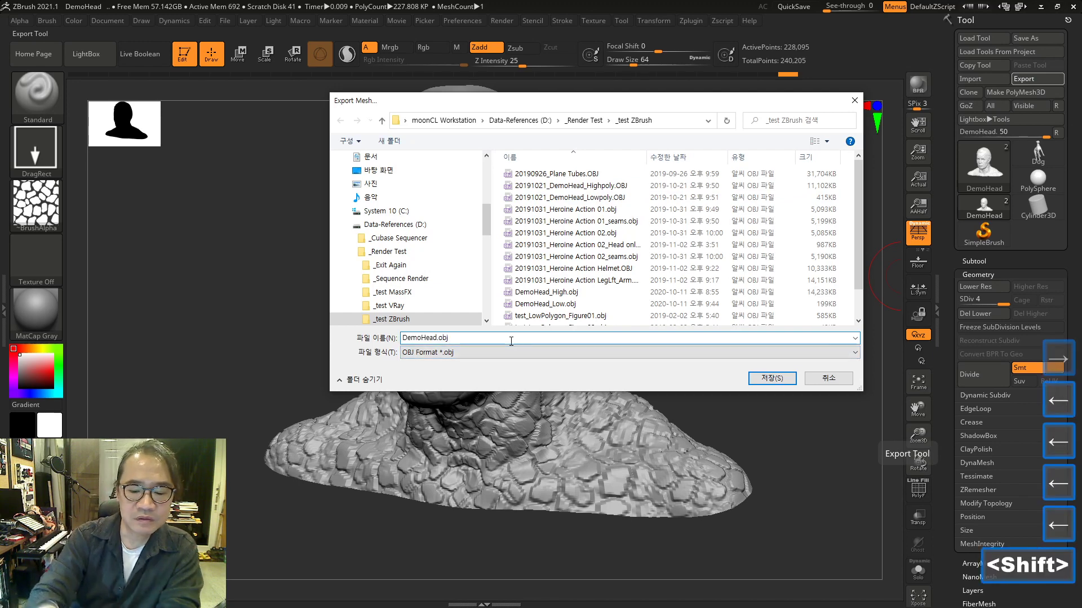
pyautogui.write('_High')
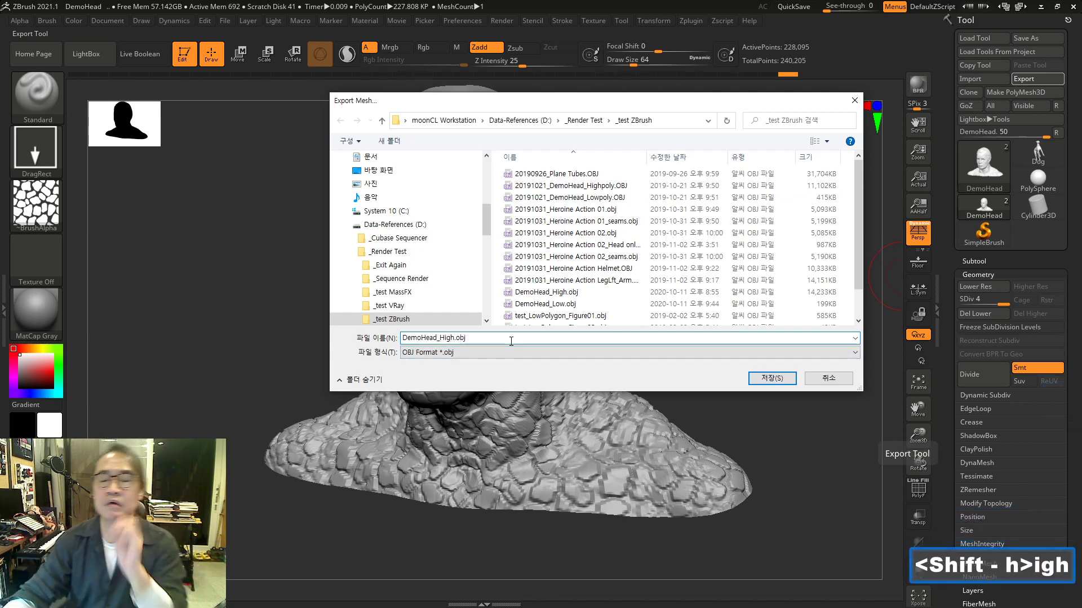
pyautogui.click(771, 378)
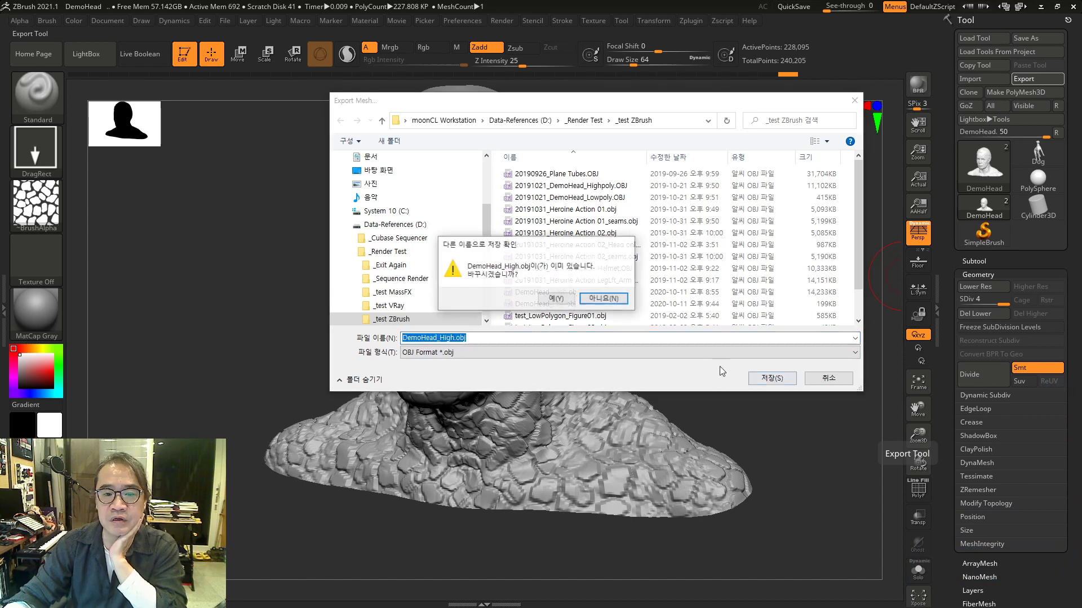
pyautogui.click(554, 299)
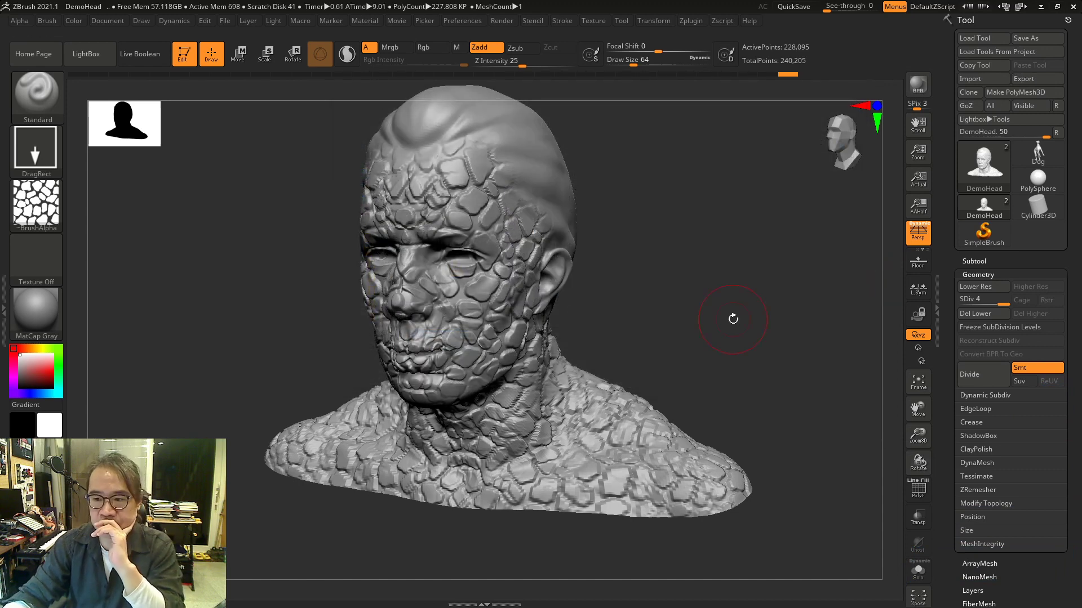
# Look through the GoZ preferences for linked application paths, including the path to Cinema 4D
pyautogui.moveTo(684, 323); pyautogui.dragTo(688, 310)
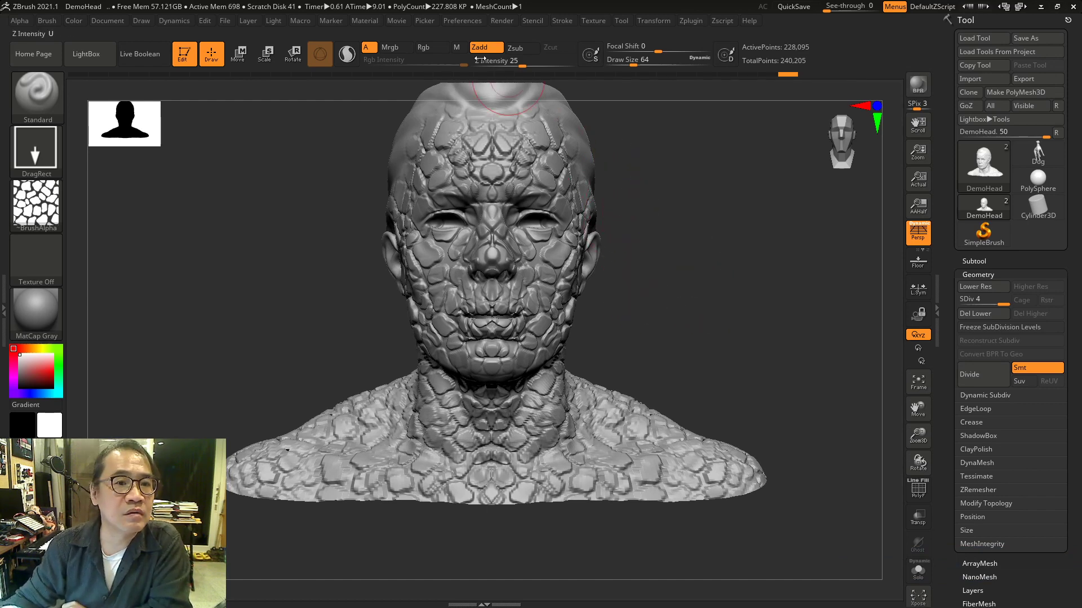
pyautogui.click(460, 20)
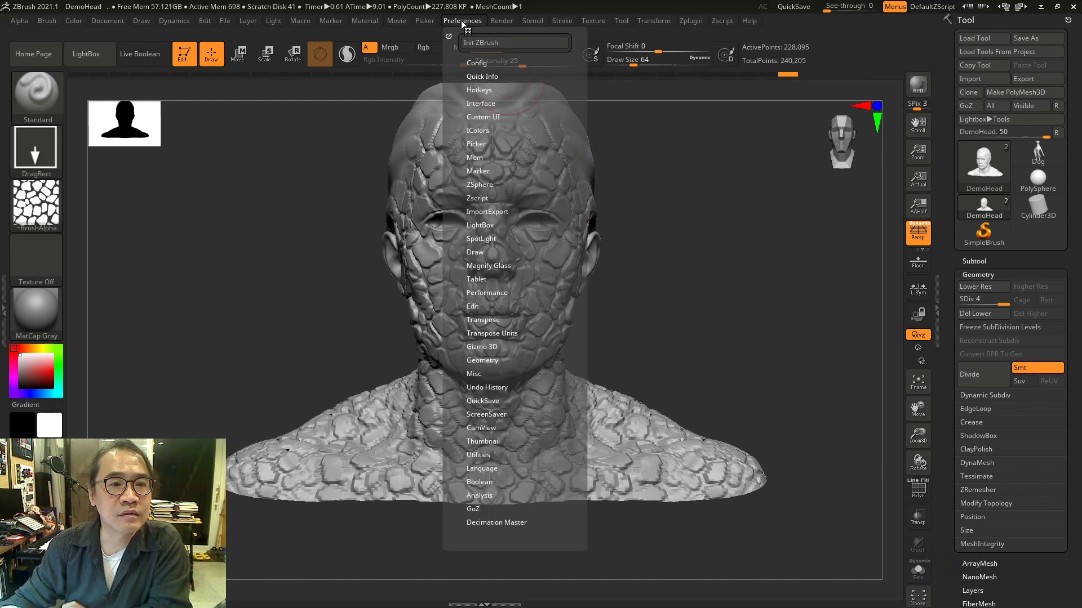
pyautogui.click(476, 510)
pyautogui.scroll(-5, 573, 468)
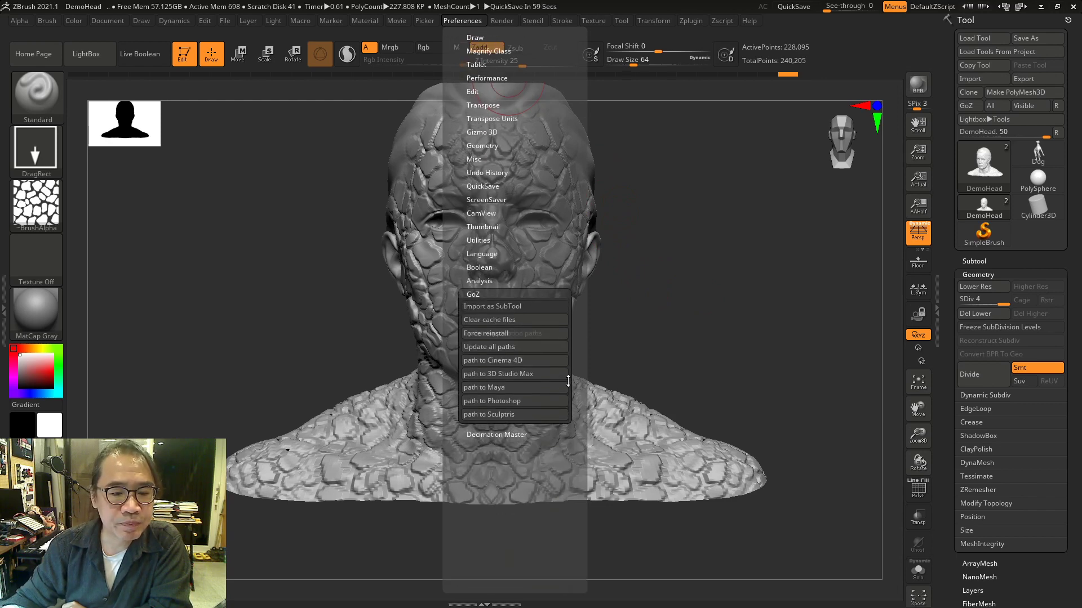
pyautogui.click(478, 359)
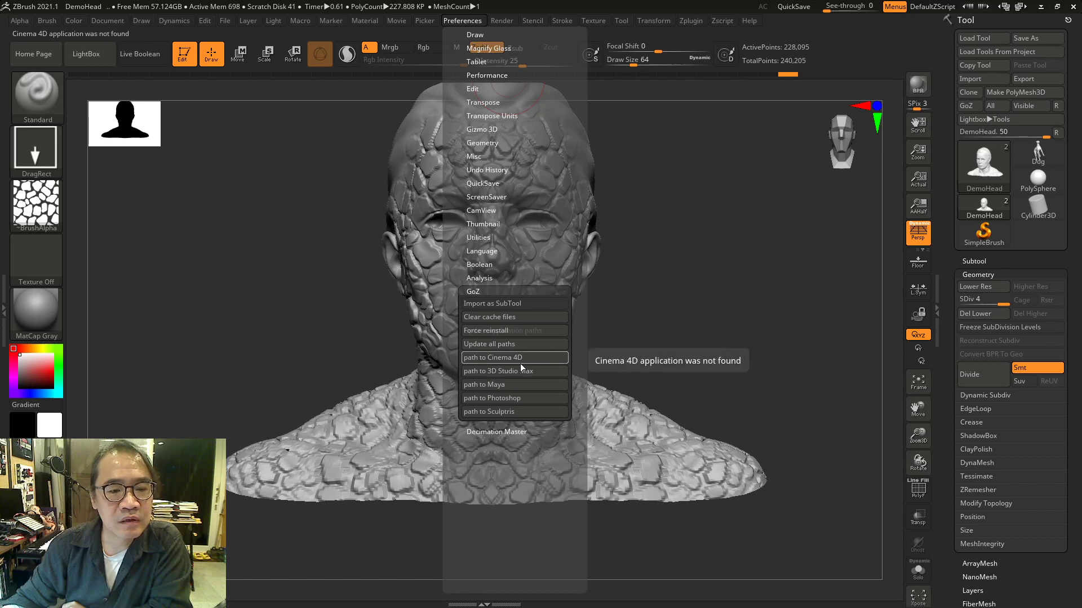
pyautogui.click(503, 413)
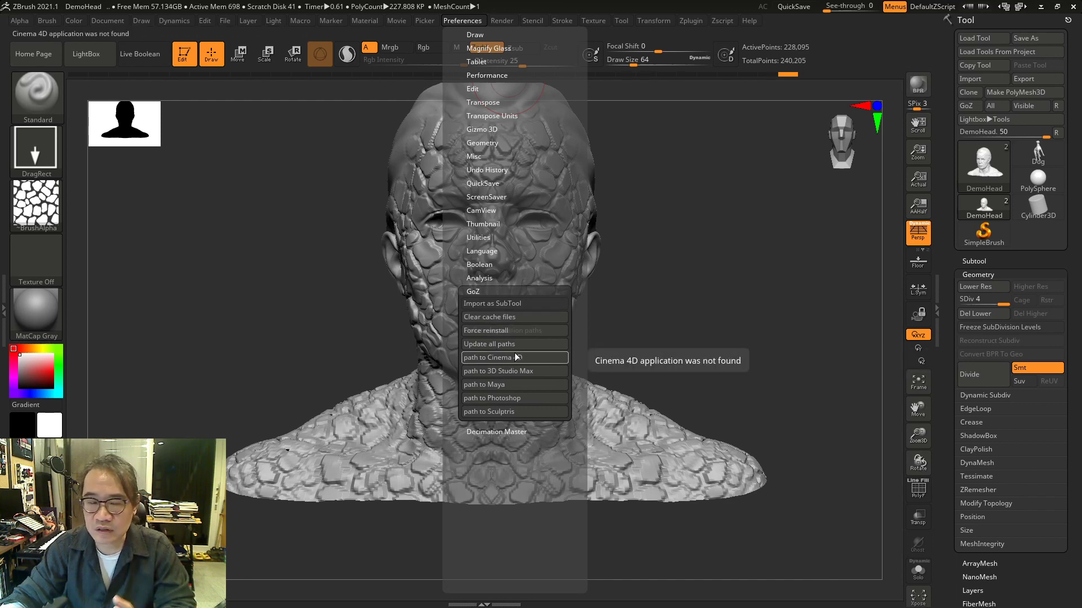
# Switch to 3ds Max and import DemoHead_Low.obj from the _test ZBrush folder with the displayed OBJ options
pyautogui.click(1041, 6)
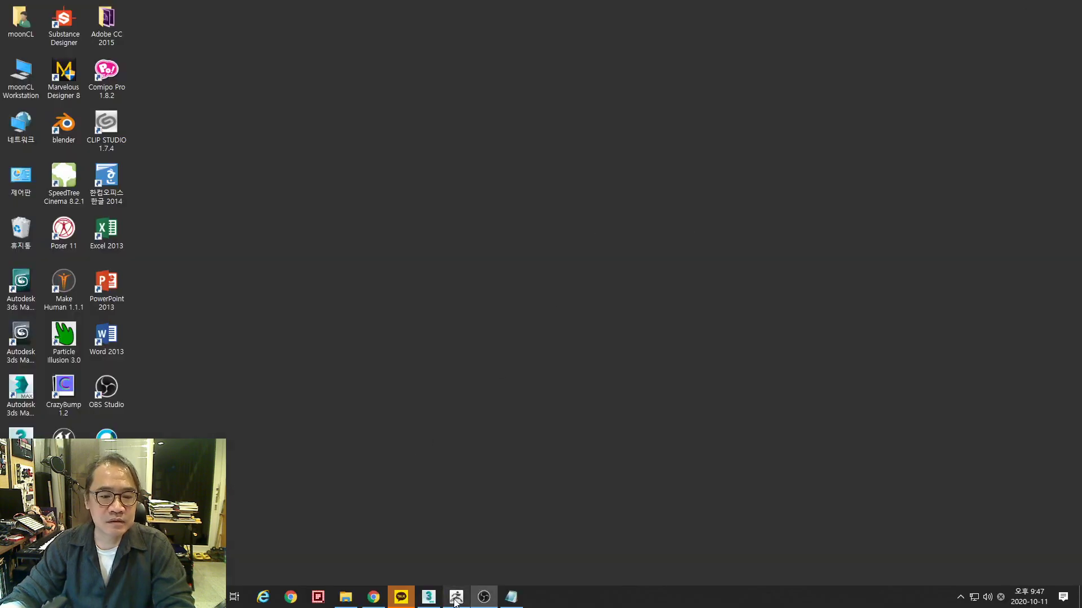
pyautogui.click(429, 597)
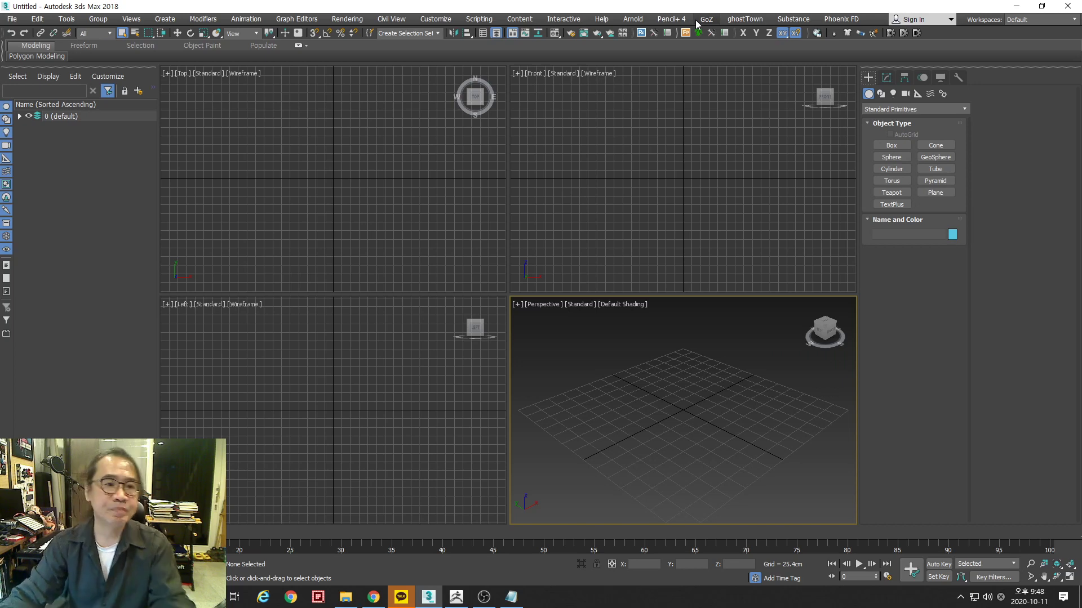
pyautogui.click(13, 19)
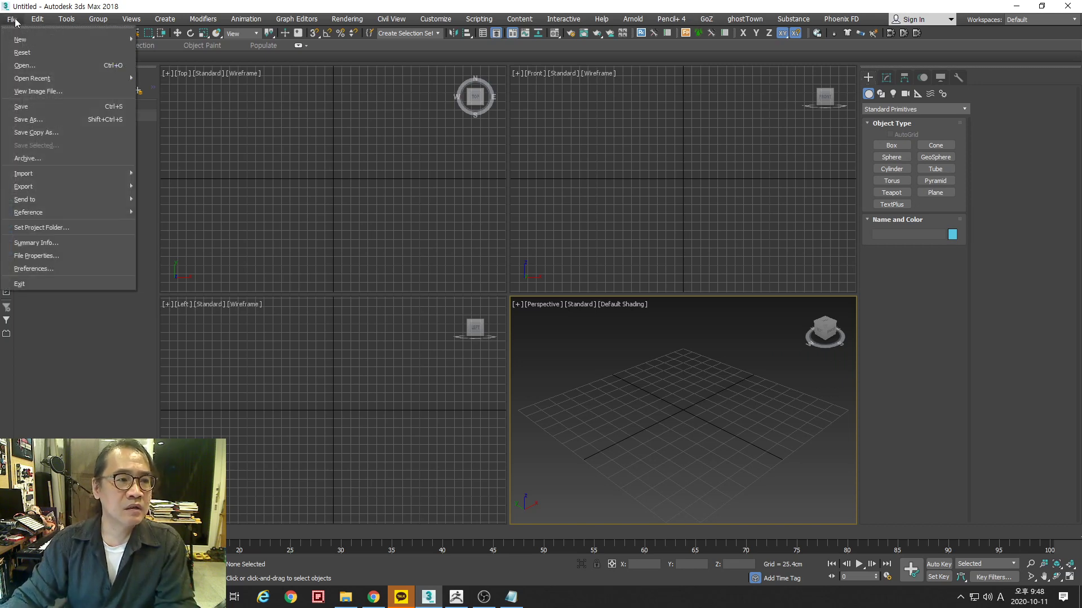
pyautogui.moveTo(45, 176)
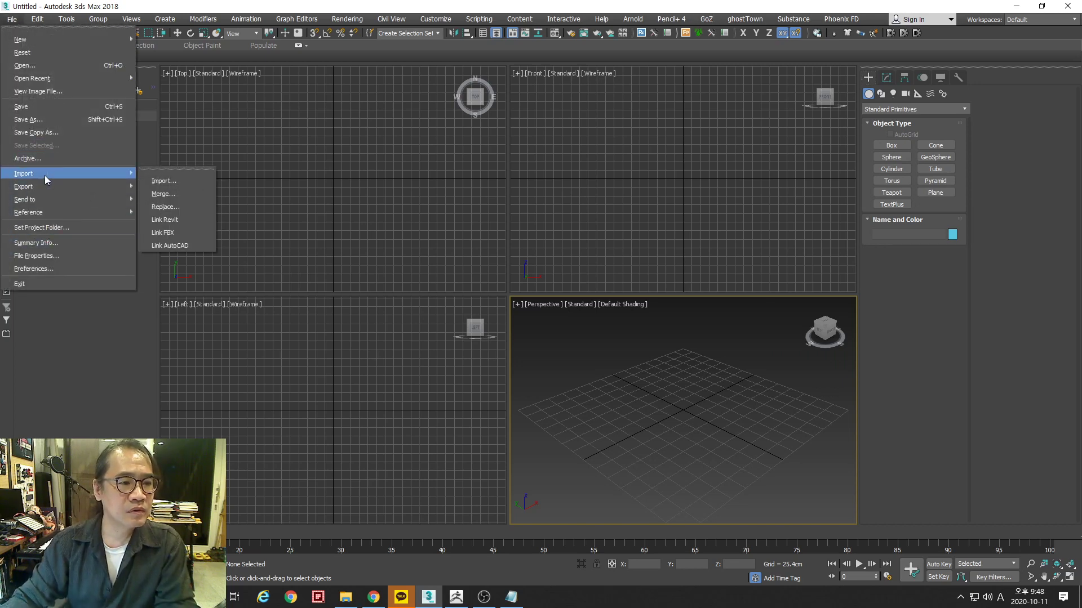
pyautogui.click(164, 181)
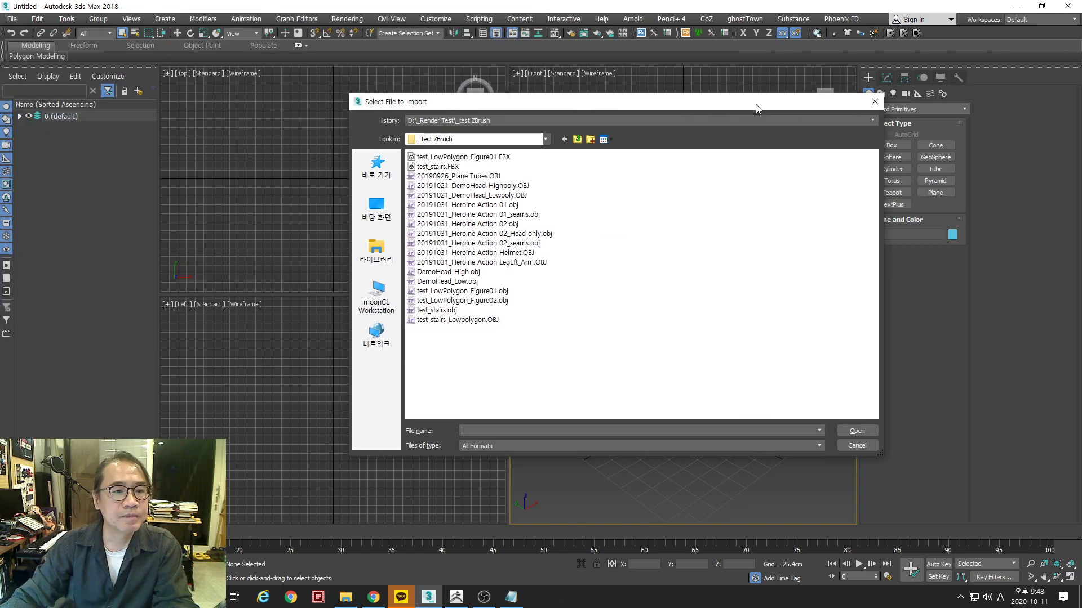
pyautogui.click(463, 281)
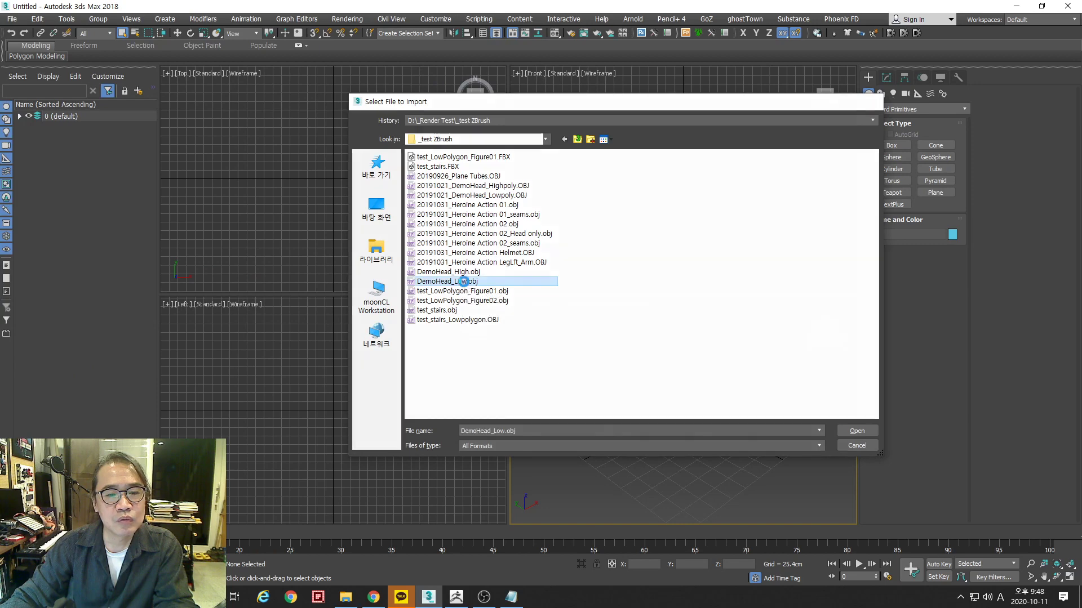
pyautogui.doubleClick(463, 282)
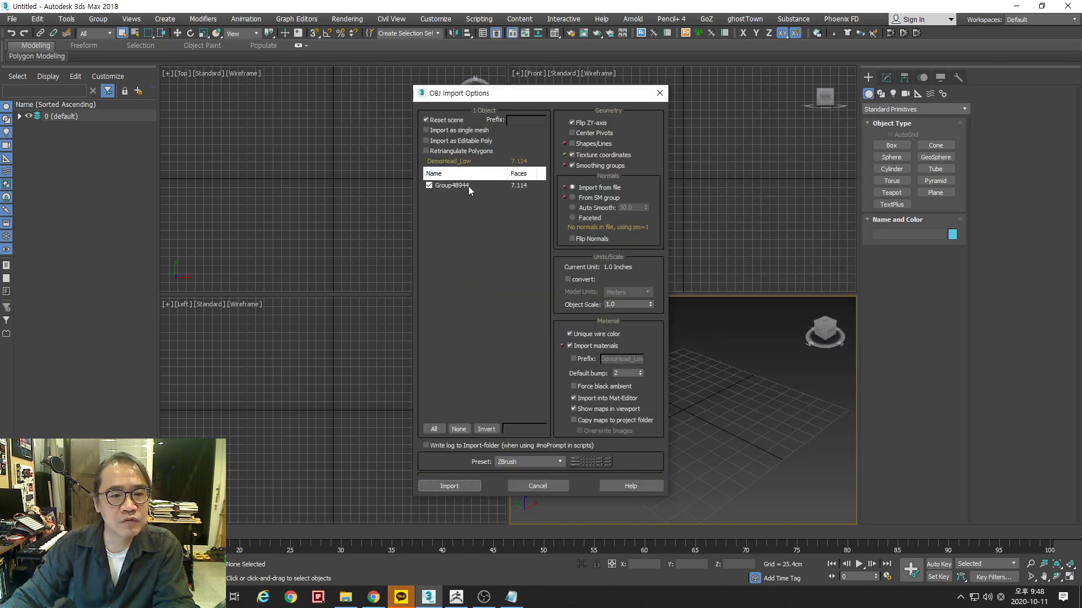
pyautogui.click(462, 486)
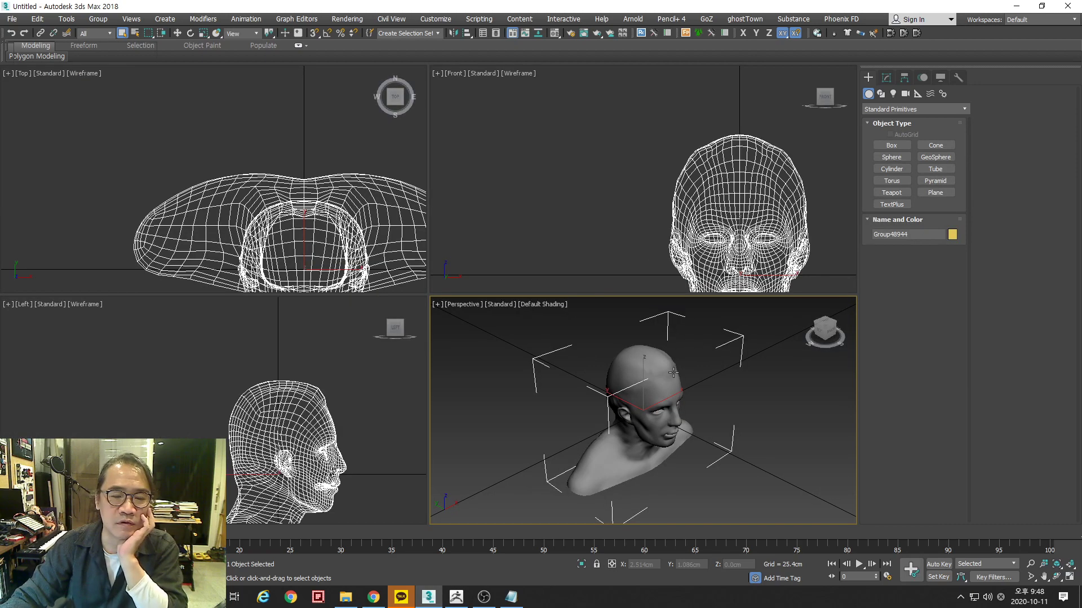
# Fit the imported head in all views and rename the object Group48944_Low
pyautogui.hotkey('ctrl', 'shift', 'z')
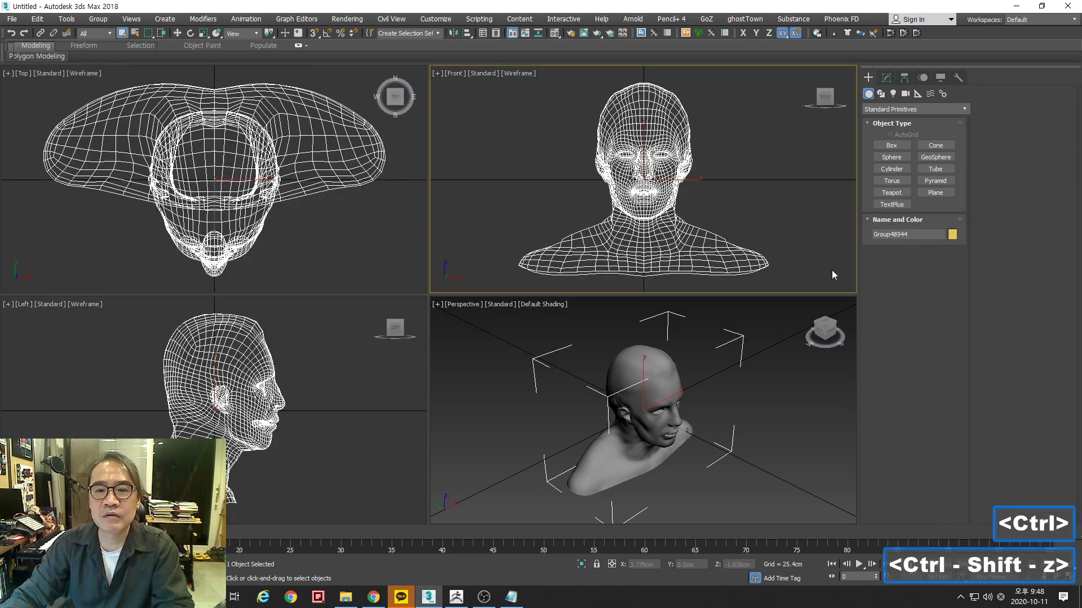
pyautogui.click(886, 78)
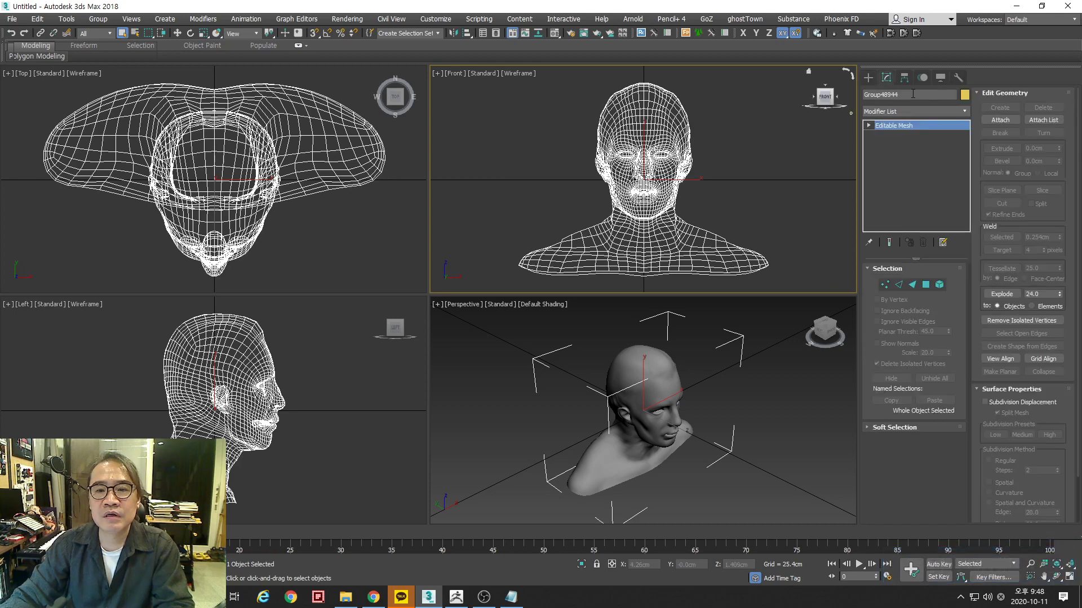
pyautogui.click(913, 94)
pyautogui.write('_')
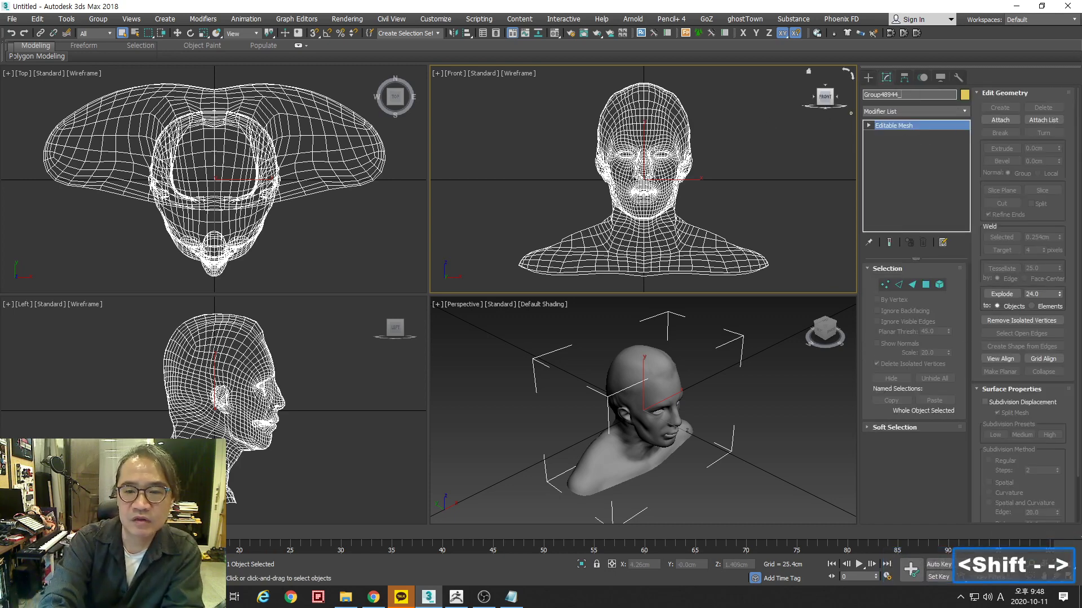
pyautogui.write('Low')
pyautogui.press('Return')
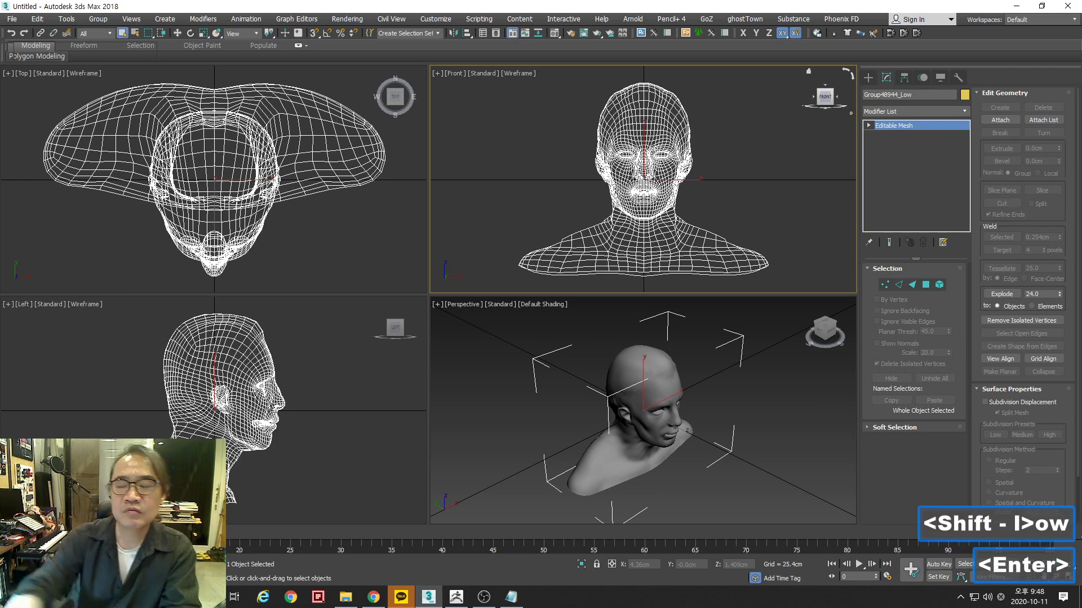
pyautogui.hotkey('ctrl', 'shift', 'z')
pyautogui.click(683, 385)
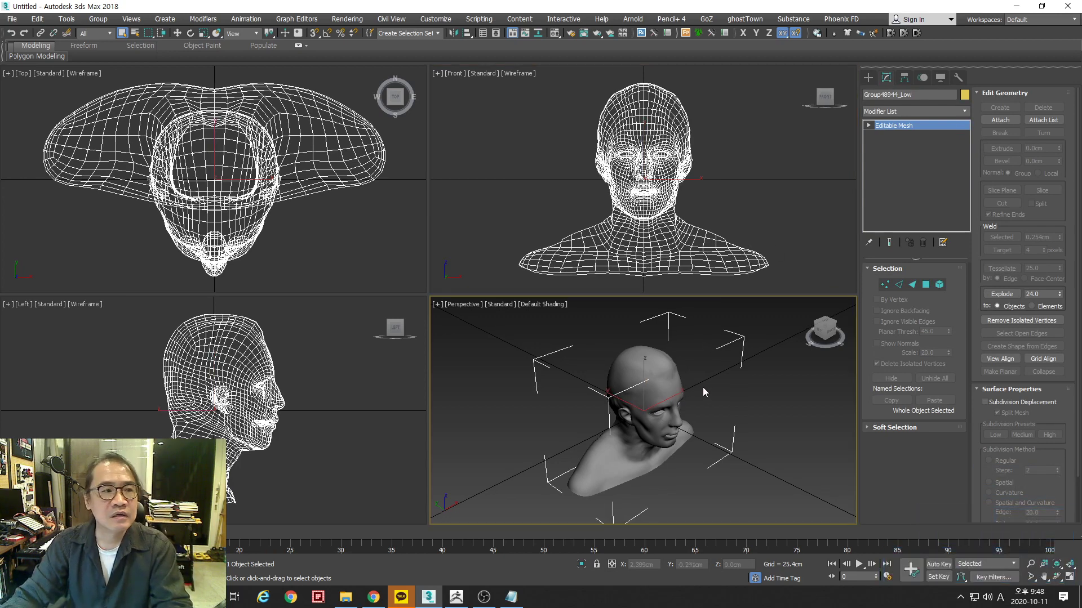
# Save the scene in the _test ZBrush folder as NormalBump_Test Low.max, replacing the existing file
pyautogui.hotkey('ctrl', 'shift', 's')
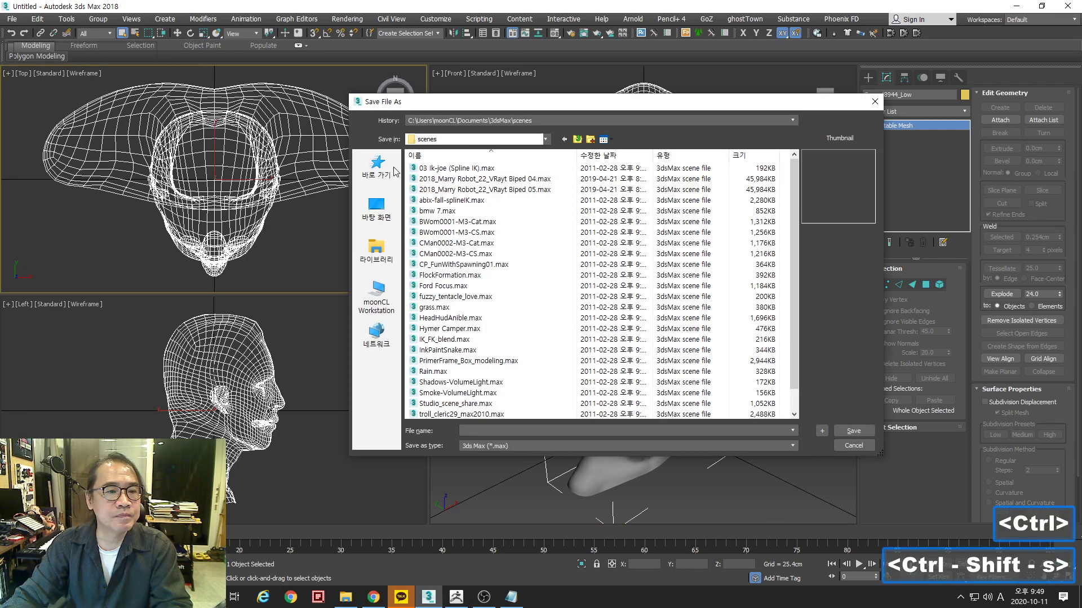
pyautogui.click(507, 121)
pyautogui.click(503, 139)
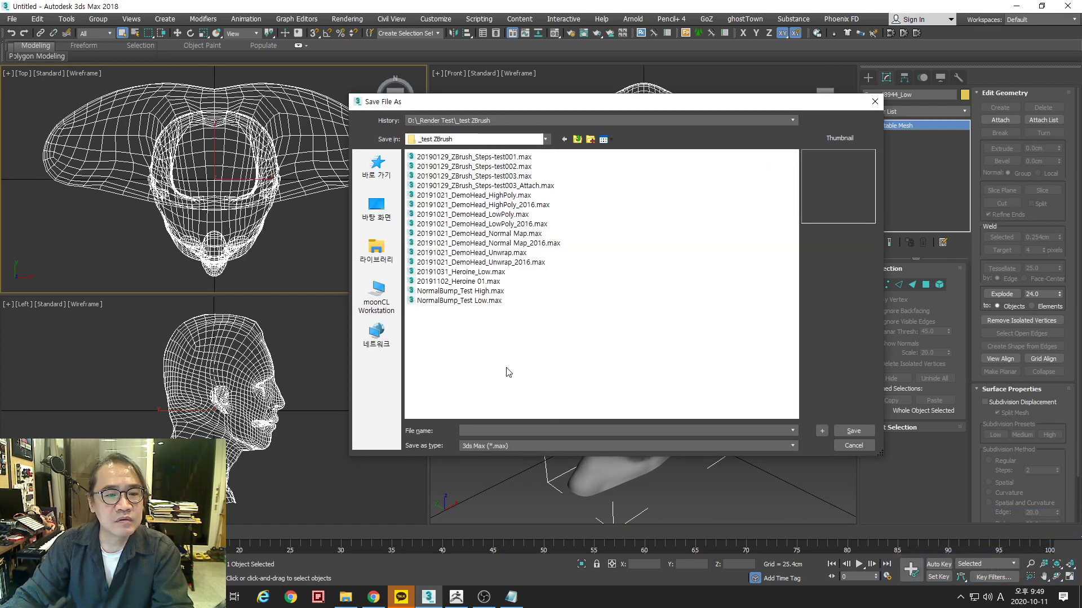
pyautogui.click(507, 300)
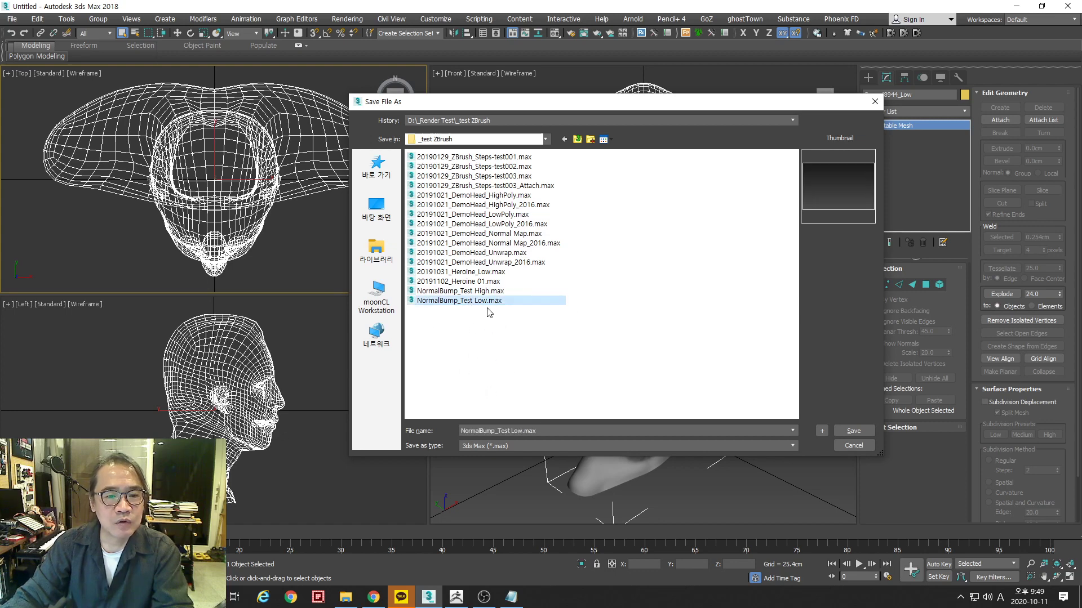
pyautogui.click(854, 431)
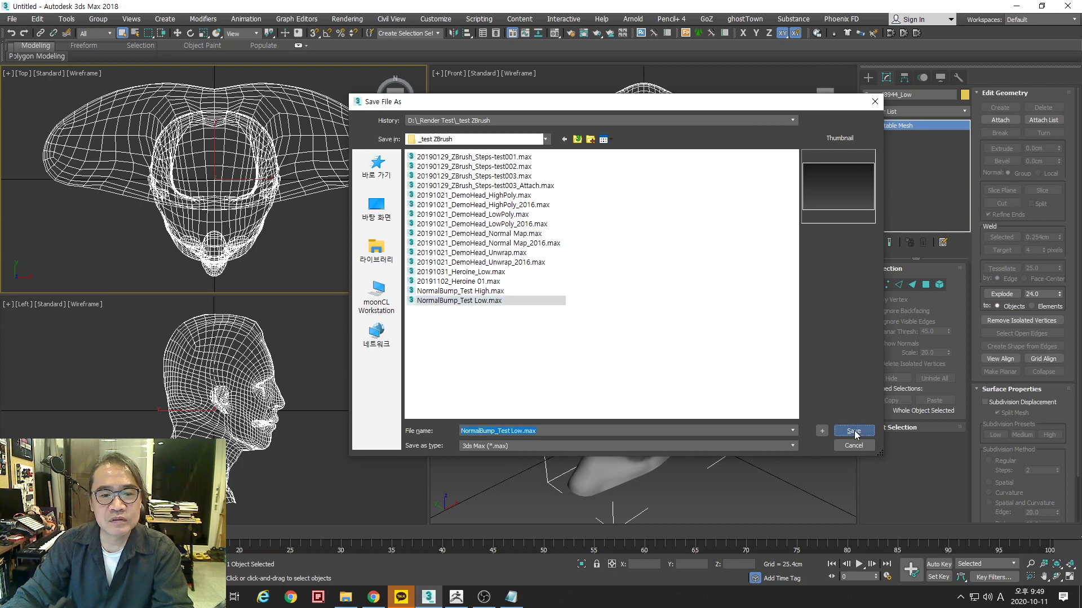
pyautogui.click(589, 338)
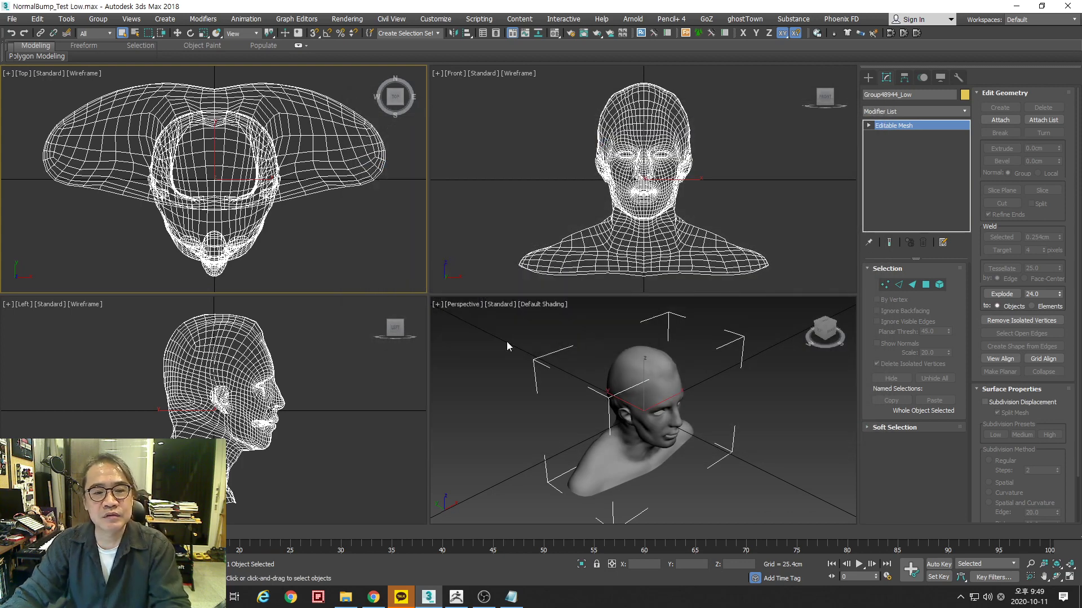
# Reset the scene holding the low-poly head to start from an empty one
pyautogui.click(11, 19)
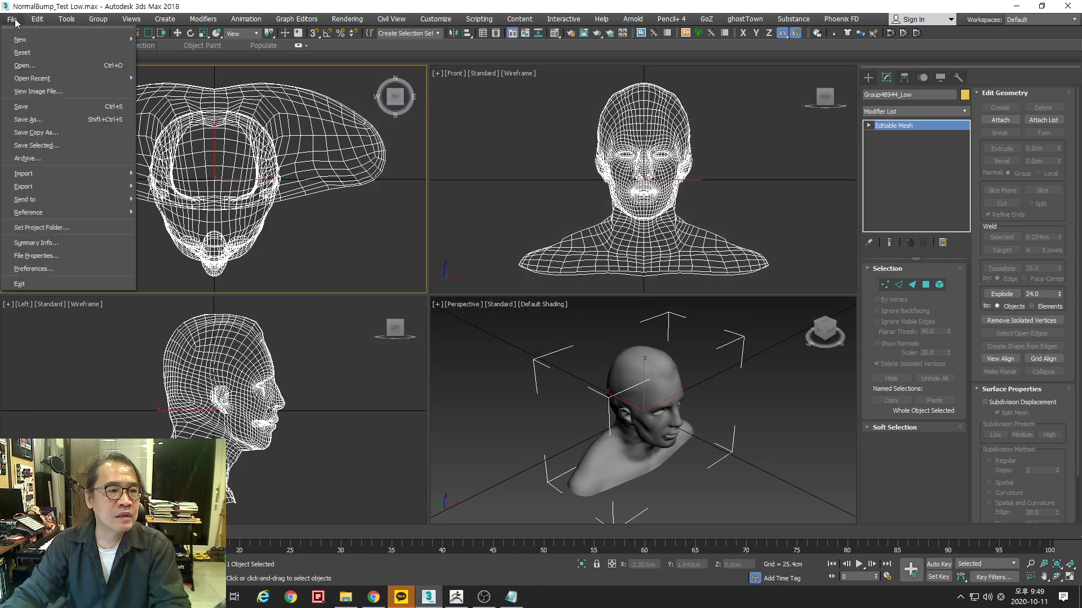
pyautogui.click(23, 53)
pyautogui.click(506, 313)
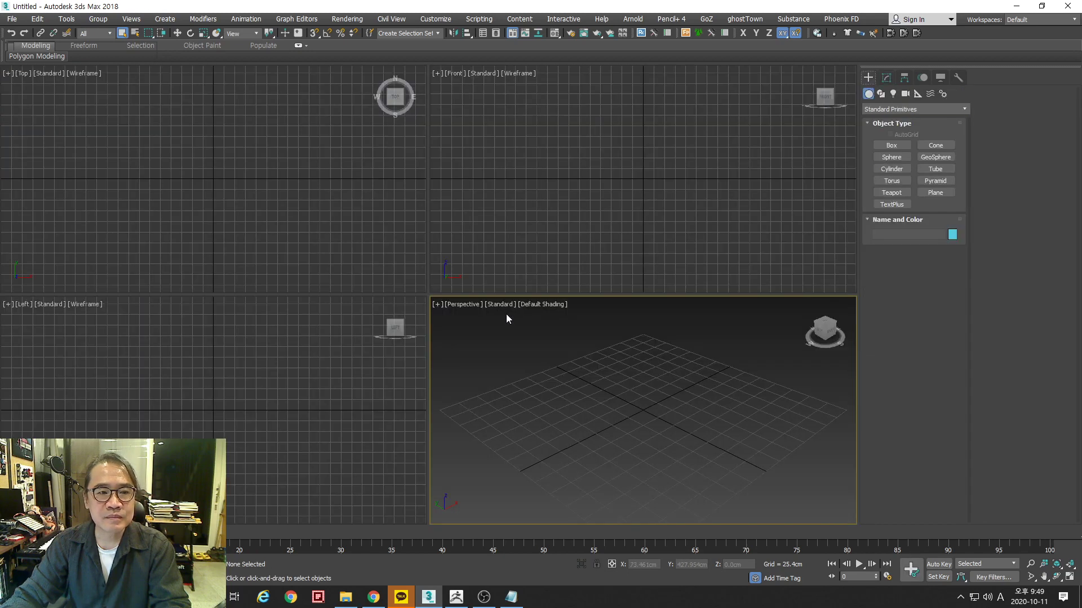
# Import DemoHead_High.obj from the _test ZBrush folder using the ZBrush preset's OBJ options
pyautogui.click(12, 18)
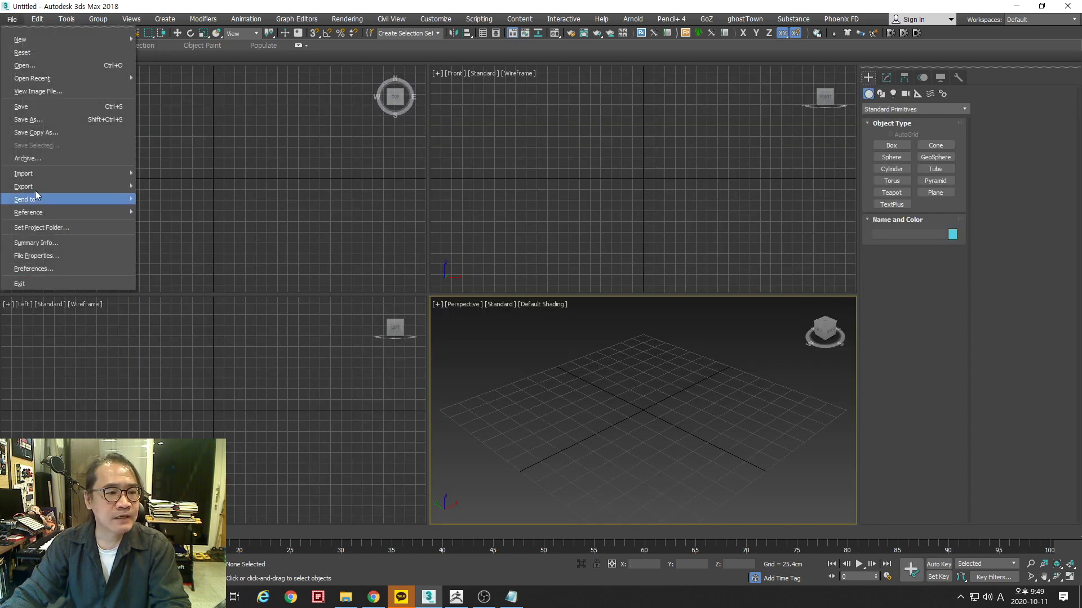
pyautogui.moveTo(40, 174)
pyautogui.click(168, 180)
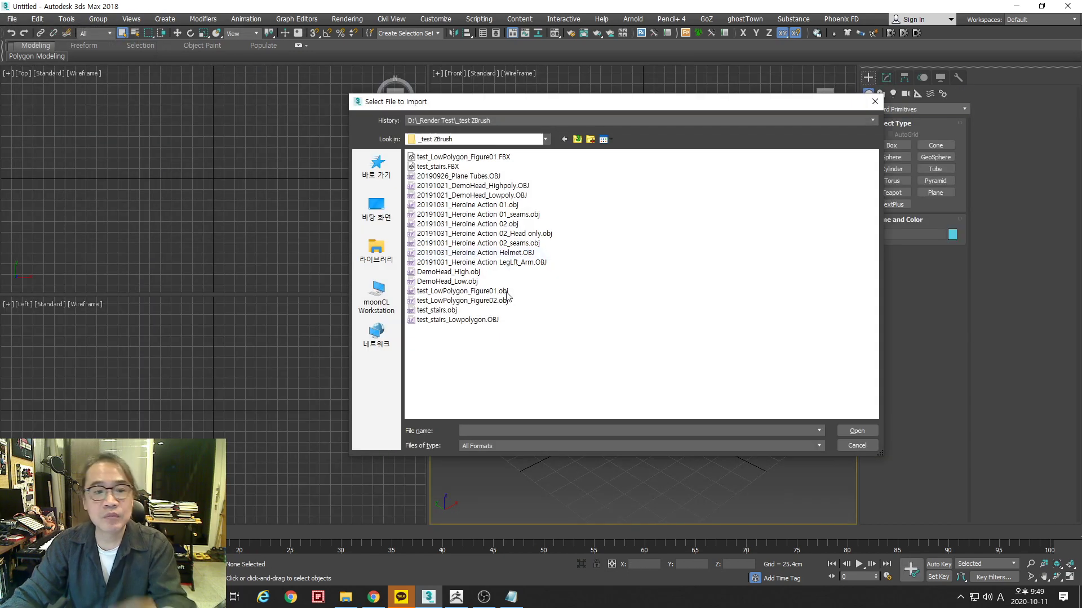
pyautogui.click(462, 272)
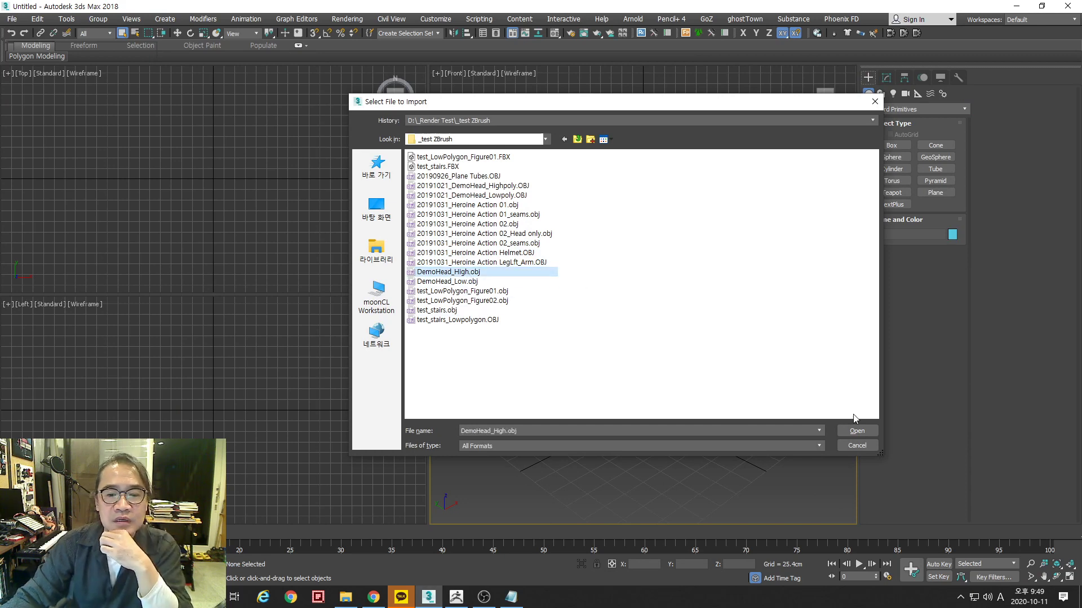
pyautogui.click(855, 431)
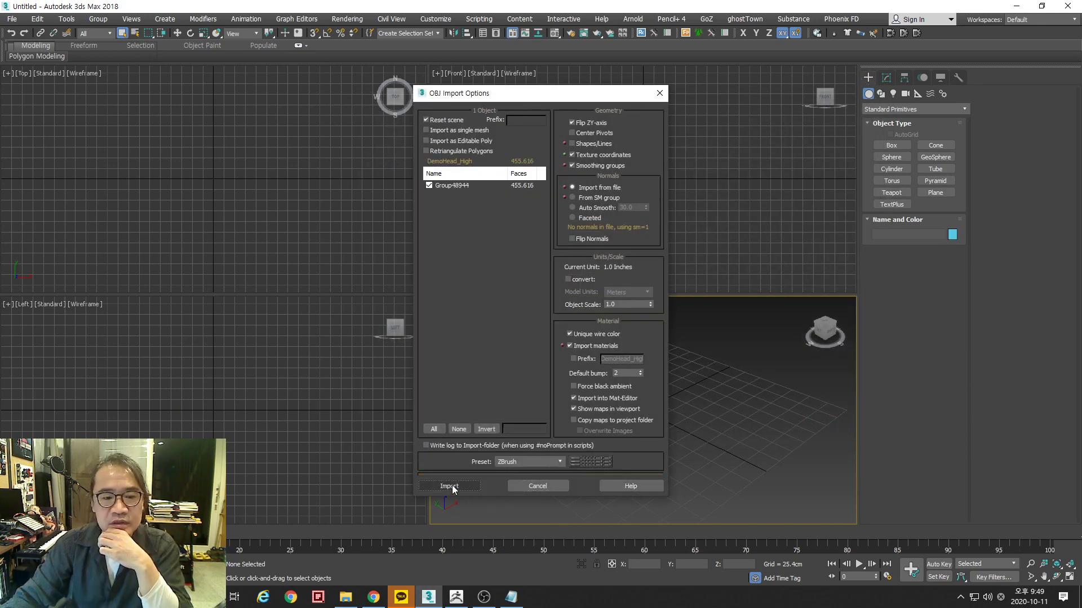
pyautogui.click(450, 485)
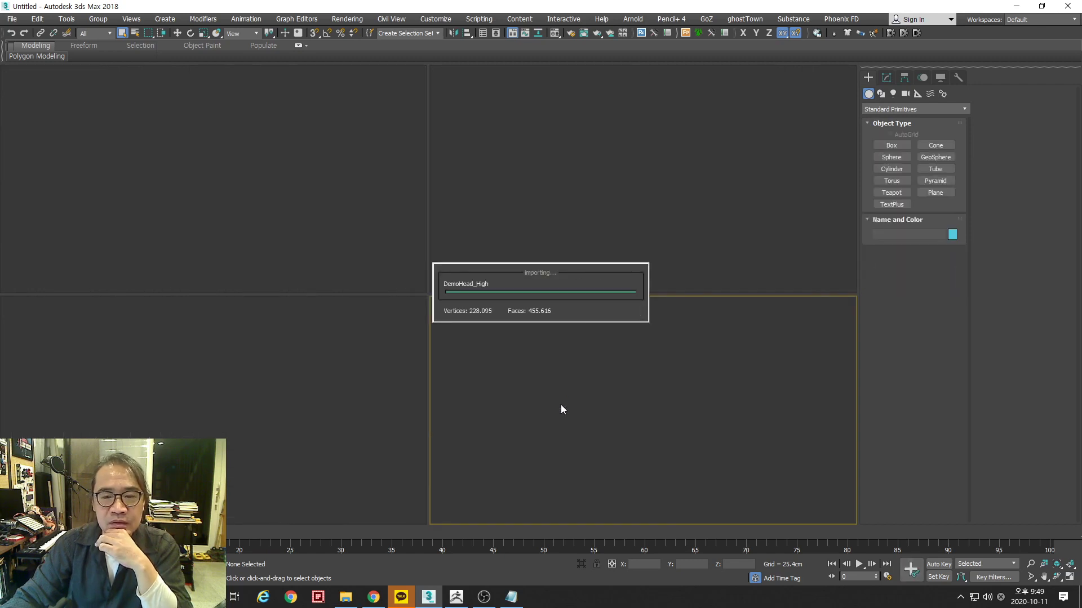
# Fit the high-poly head in all views and rename the object Group48944_High
pyautogui.hotkey('ctrl', 'shift', 'z')
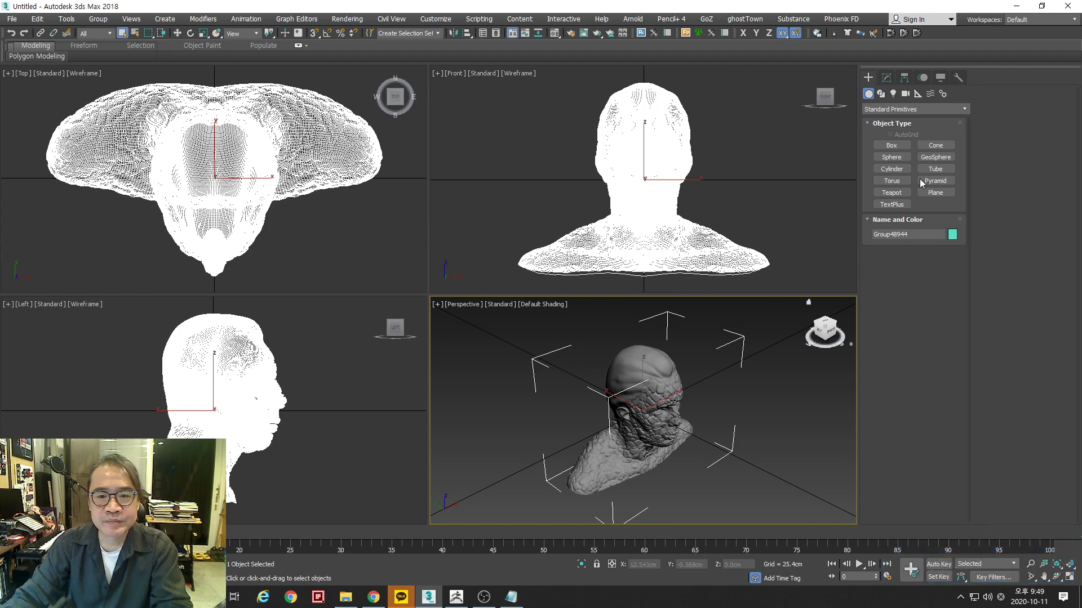
pyautogui.click(886, 78)
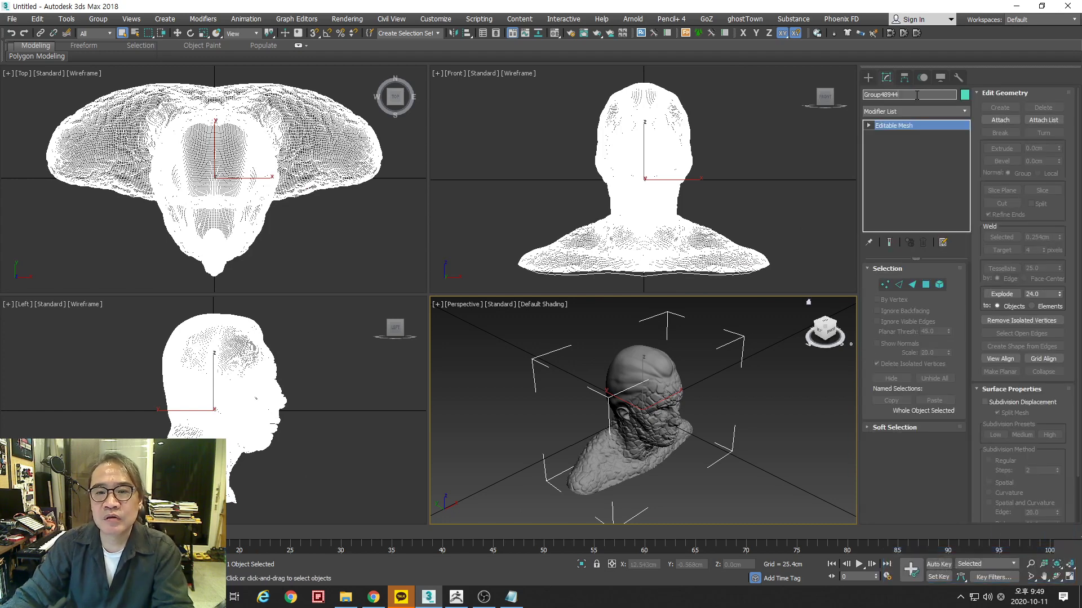
pyautogui.hotkey('shift', '-')
pyautogui.write('High')
pyautogui.press('Return')
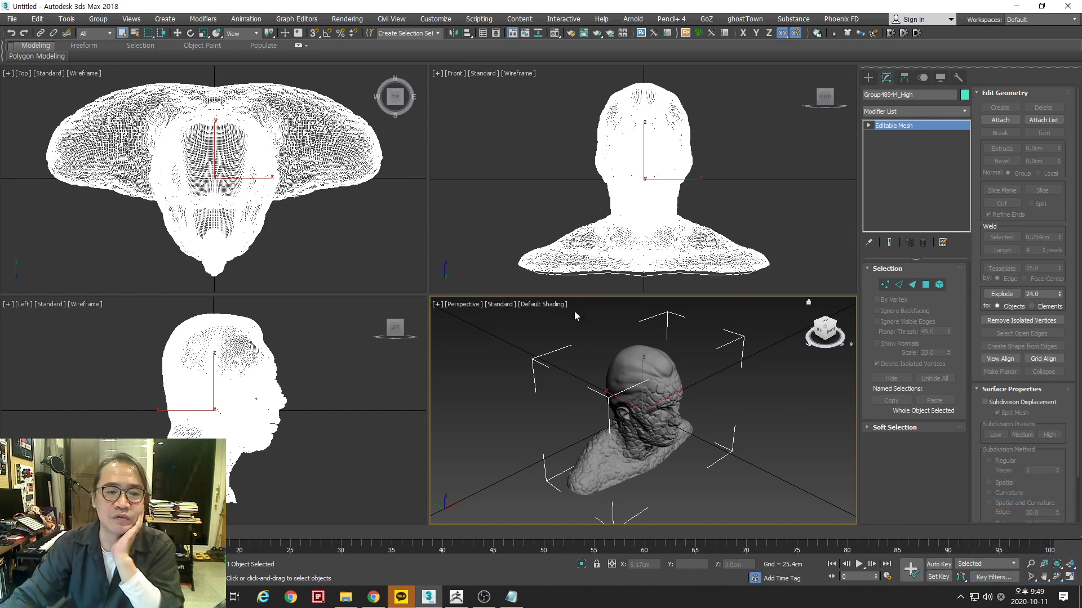
# Save the scene in the _test ZBrush folder as NormalBump_Test High.max, replacing the existing file
pyautogui.hotkey('ctrl', 'shift', 's')
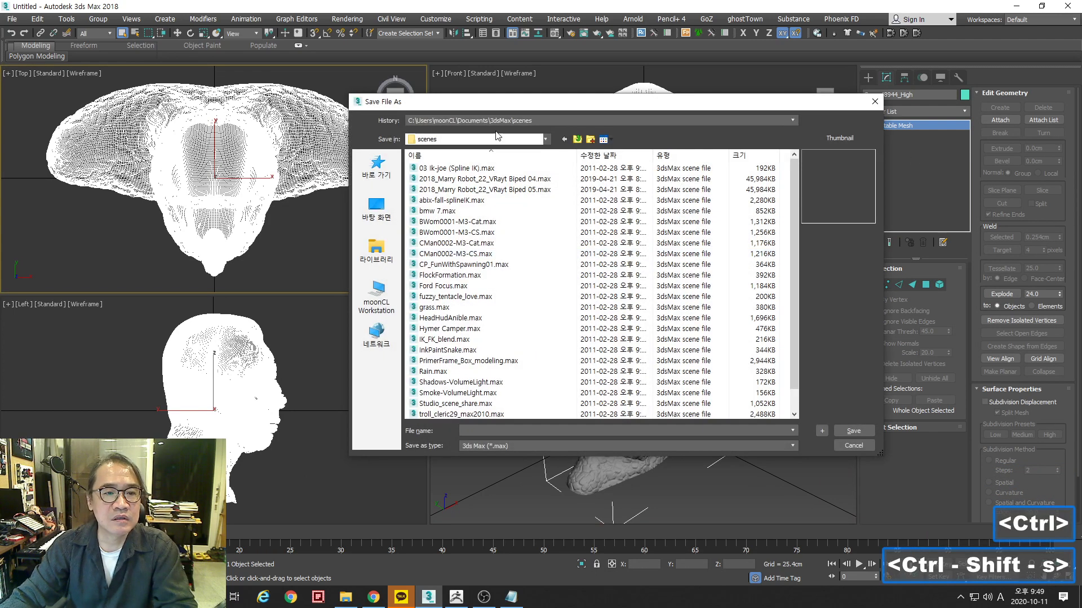
pyautogui.click(862, 447)
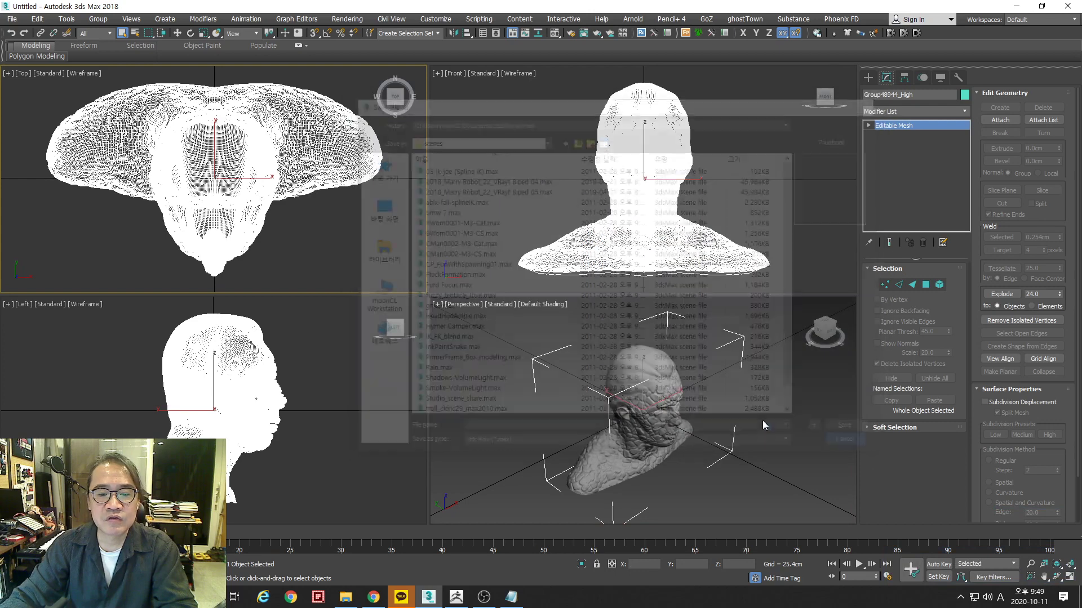
pyautogui.click(20, 21)
pyautogui.click(42, 121)
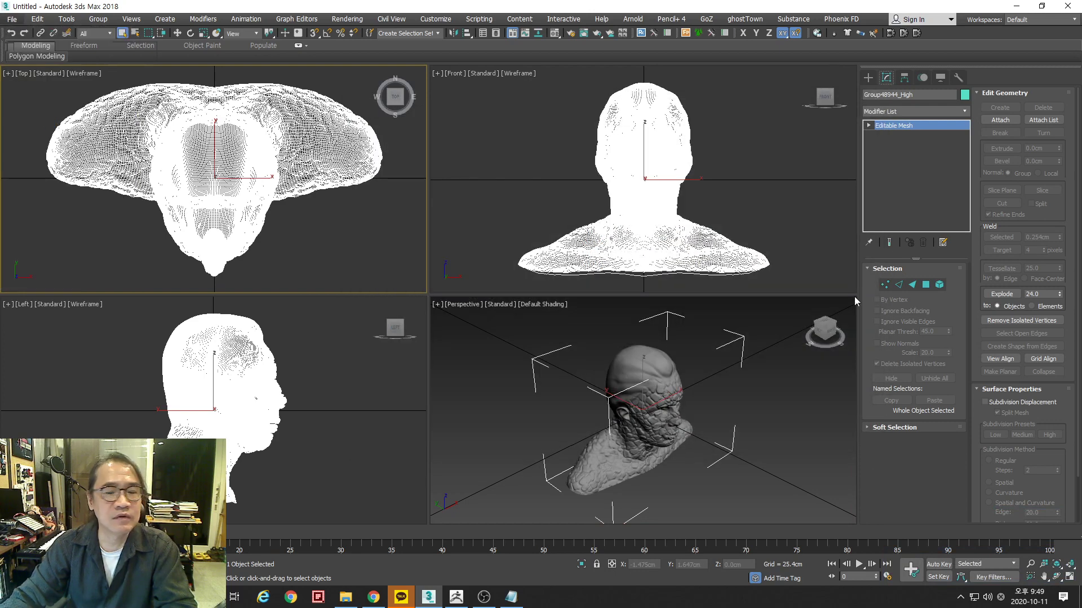
pyautogui.click(558, 119)
pyautogui.click(507, 138)
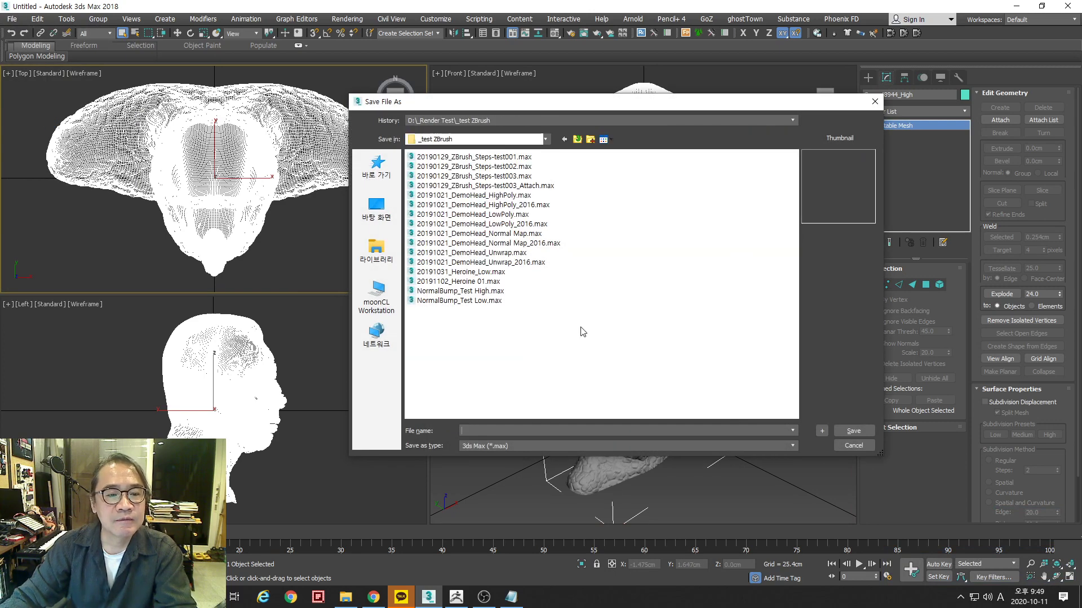
pyautogui.click(491, 292)
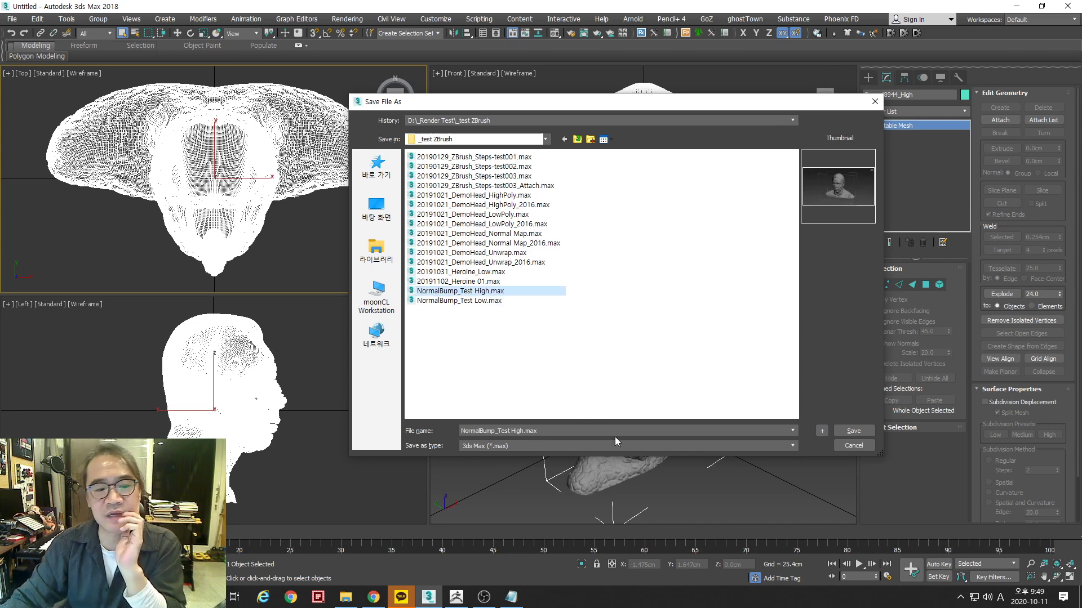
pyautogui.click(853, 432)
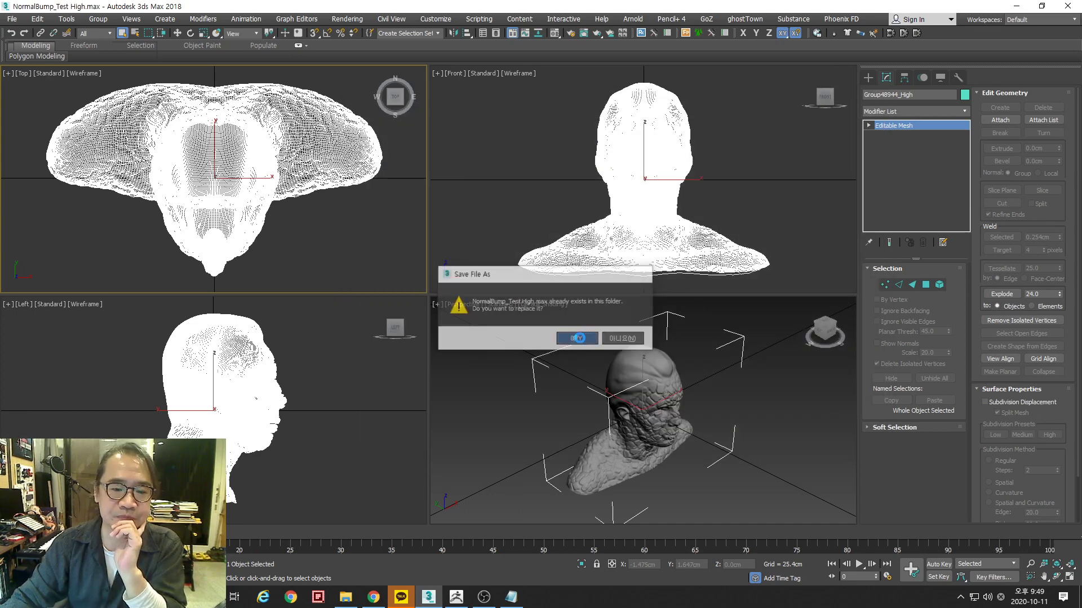
pyautogui.click(578, 338)
pyautogui.rightClick(518, 343)
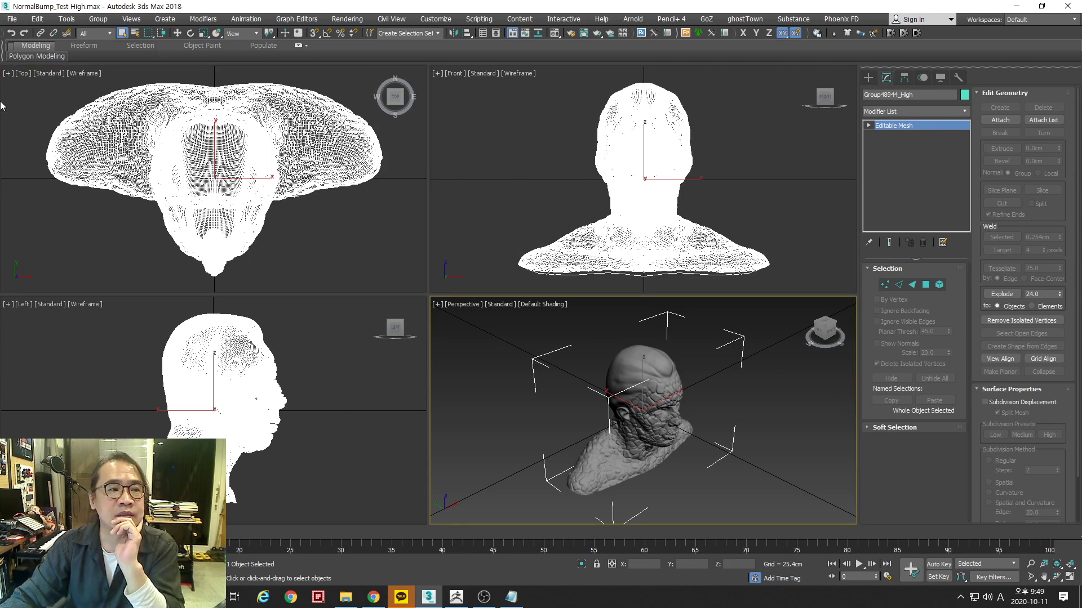
# Reset the scene again now that the high-poly file is saved
pyautogui.click(11, 18)
pyautogui.click(22, 51)
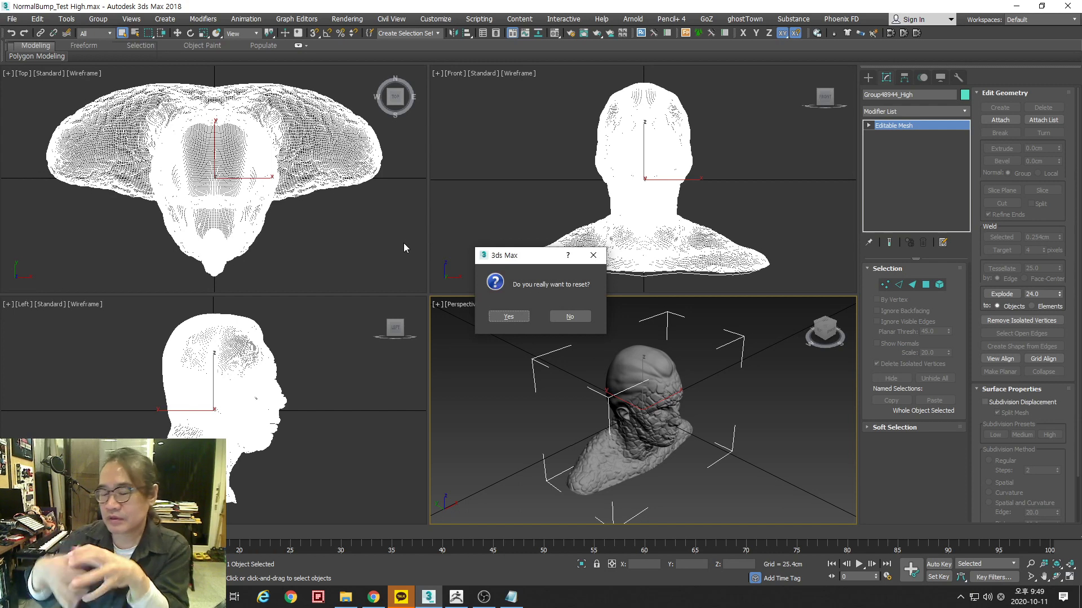
pyautogui.click(514, 317)
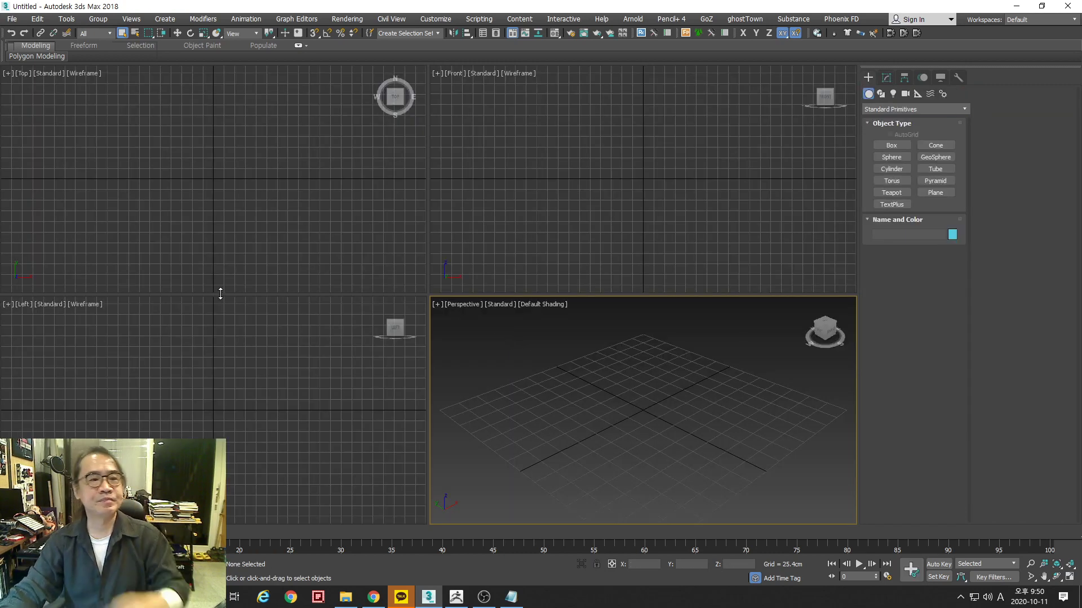
# Open NormalBump_Test Low.max from the _test ZBrush folder
pyautogui.click(13, 19)
pyautogui.click(29, 67)
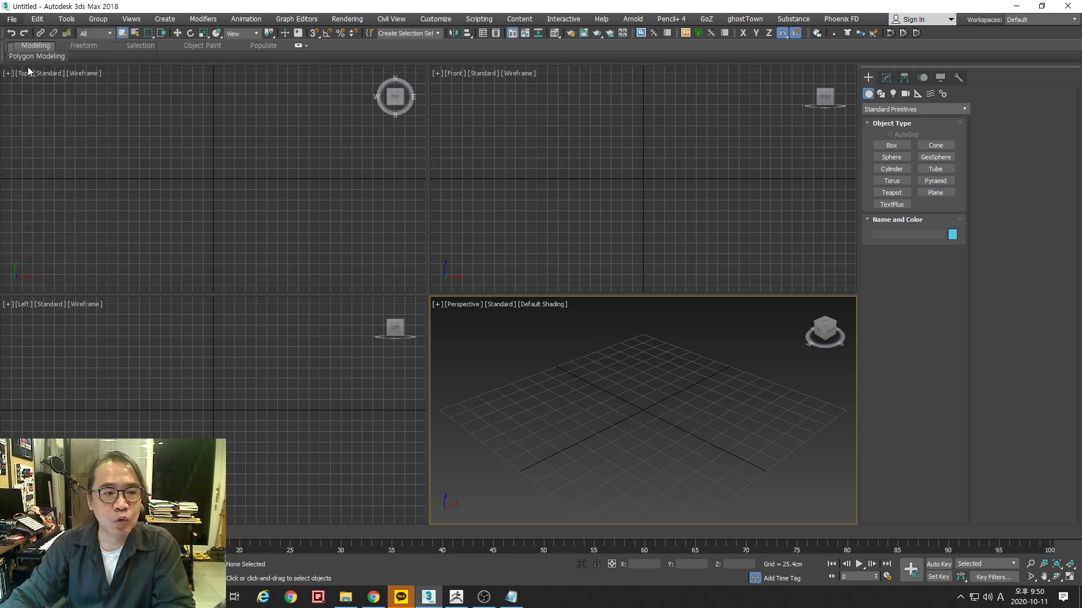
pyautogui.click(480, 118)
pyautogui.click(489, 137)
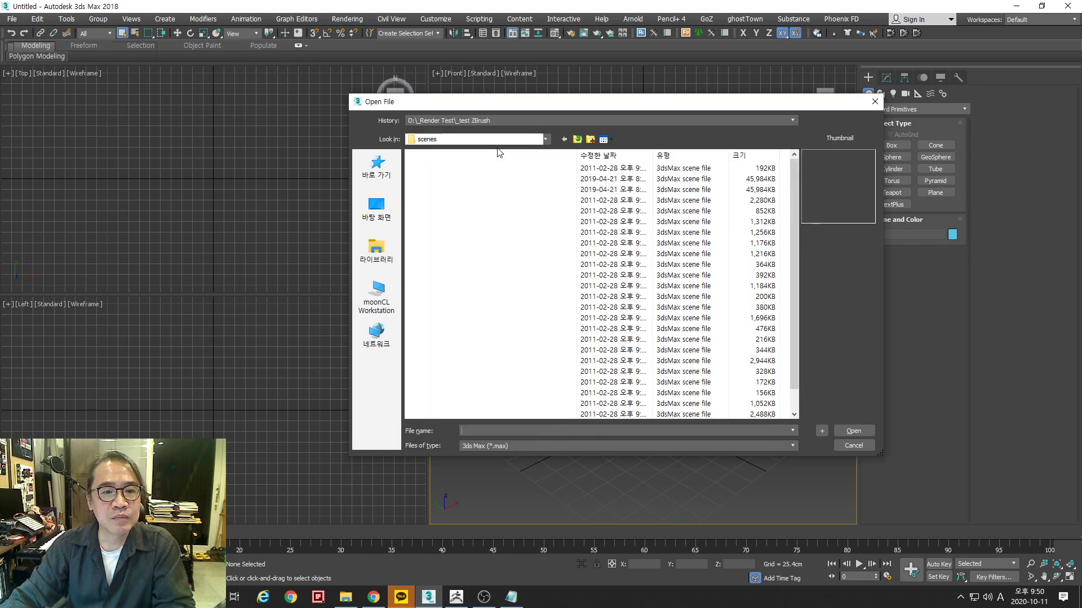
pyautogui.click(472, 301)
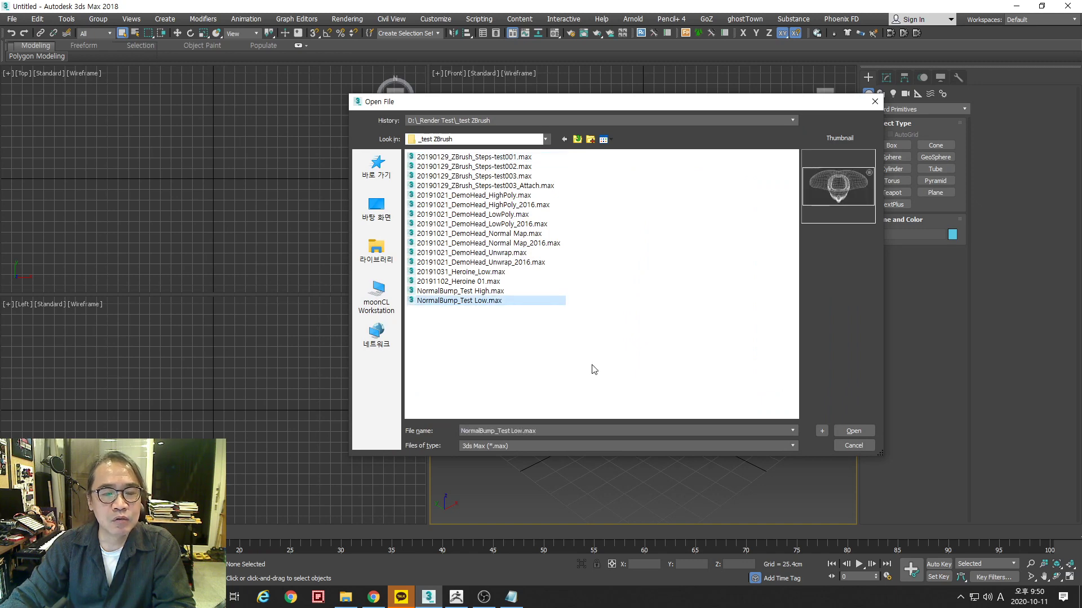
pyautogui.click(852, 431)
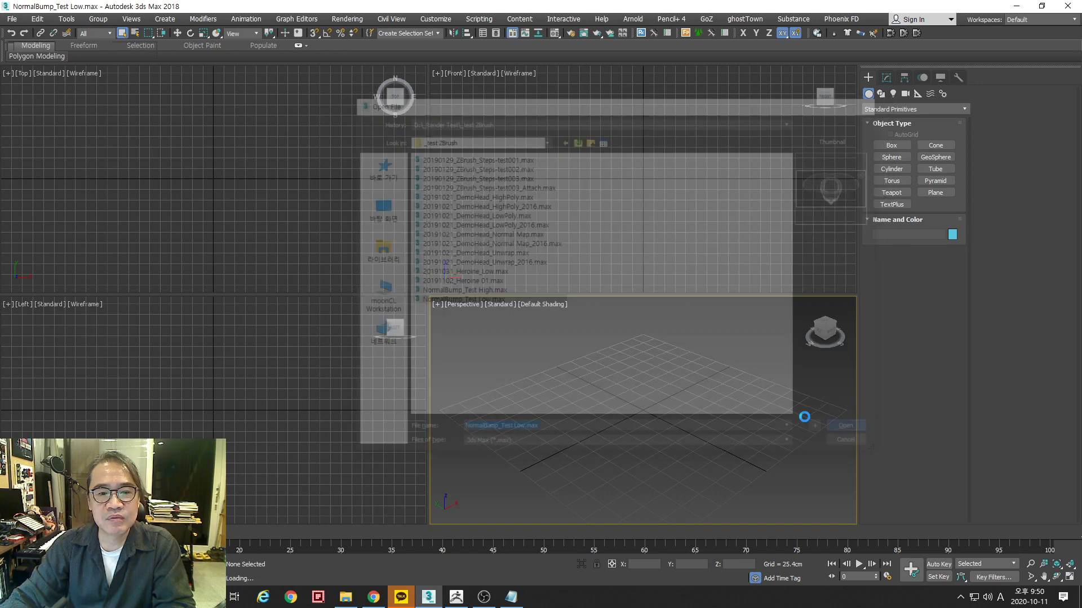
pyautogui.click(785, 409)
# Fit the low-poly head in all views and select it, showing edged faces in Perspective and wireframe in the Top, Front and Left views
pyautogui.hotkey('ctrl', 'shift', 'z')
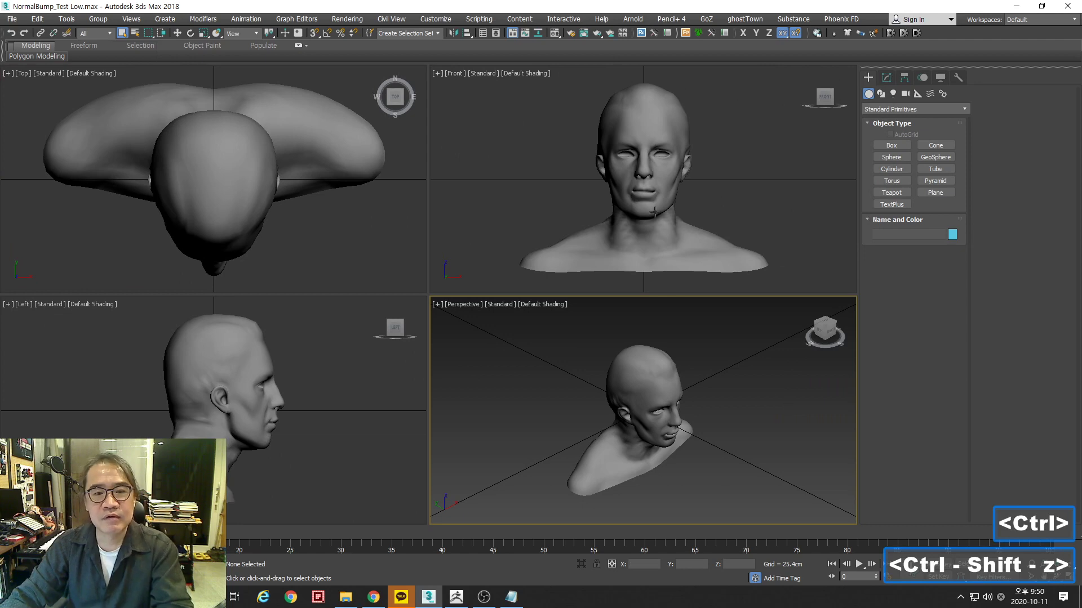
pyautogui.click(682, 244)
pyautogui.middleClick(746, 435)
pyautogui.press('F4')
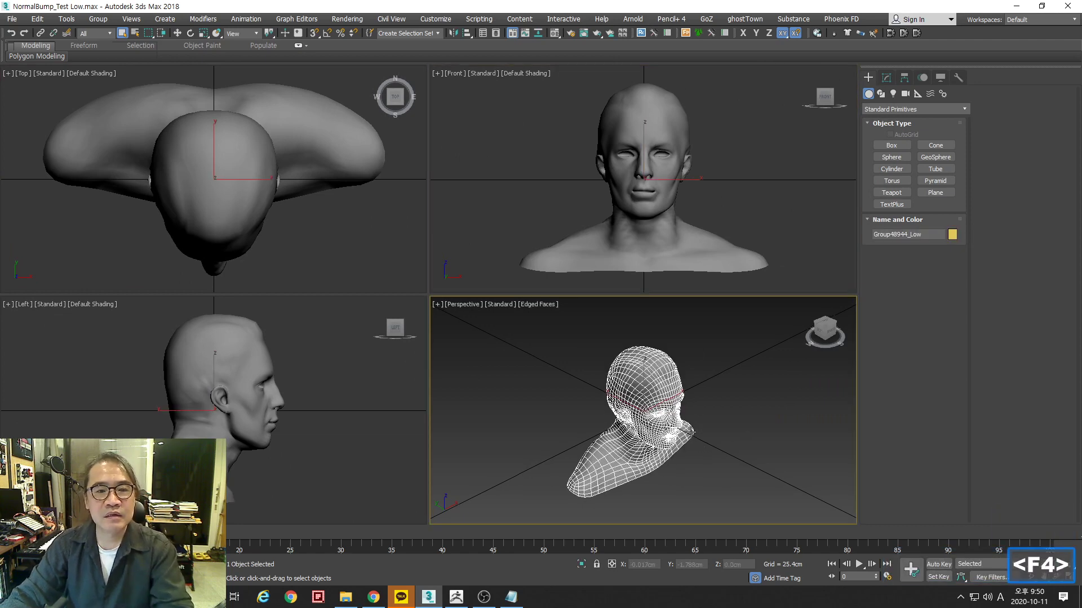
pyautogui.middleClick(705, 242)
pyautogui.press('F3')
pyautogui.middleClick(352, 224)
pyautogui.press('F3')
pyautogui.middleClick(294, 397)
pyautogui.press('F3')
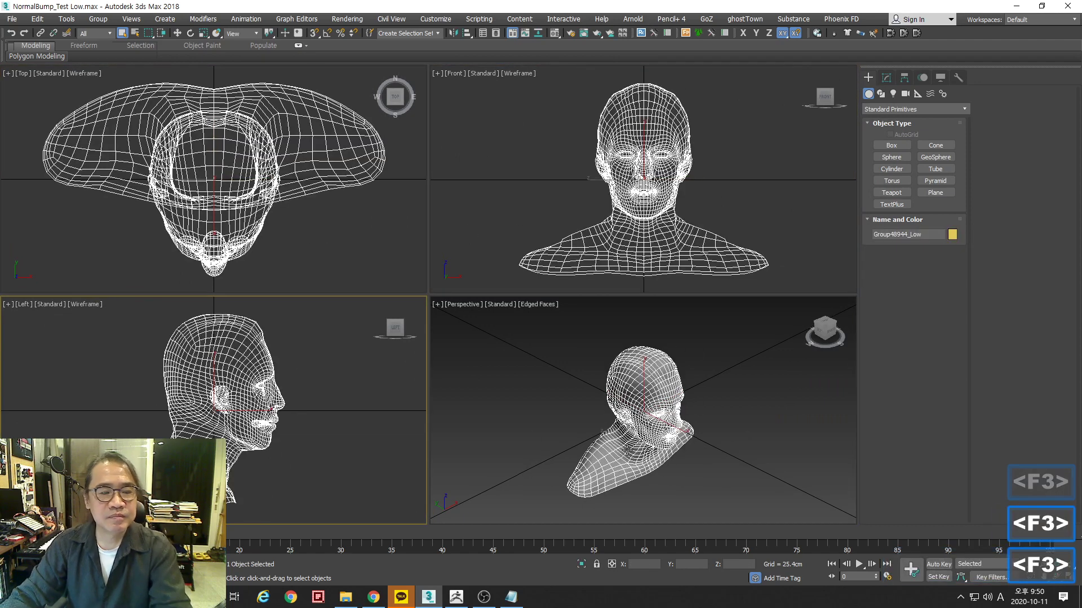
pyautogui.middleClick(648, 450)
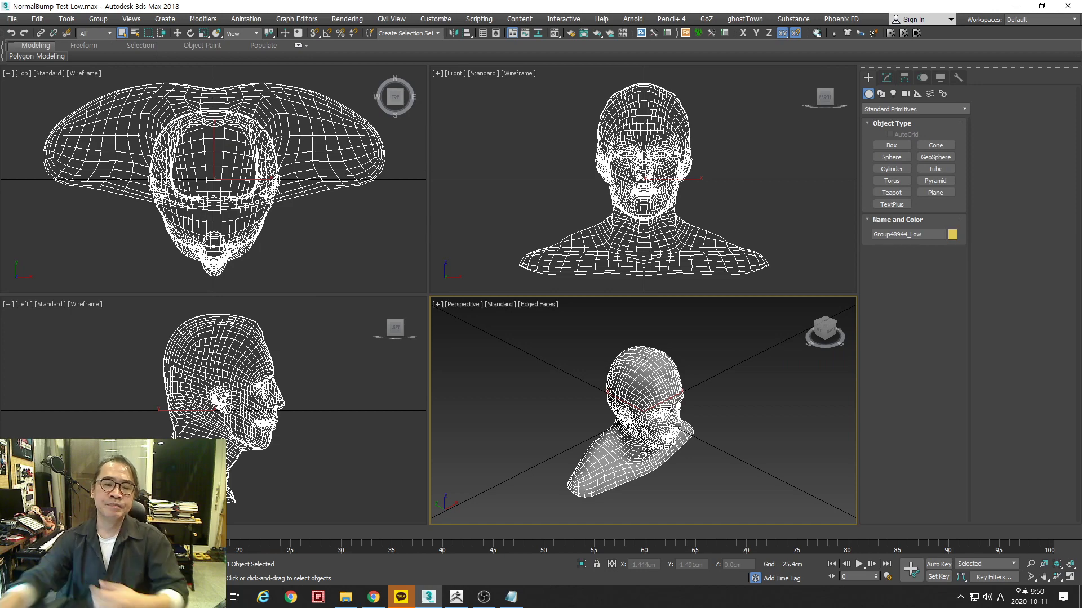
# Examine the low-poly head's mesh up close from another angle in a maximized Perspective view, then restore and refit the four views
pyautogui.click(887, 78)
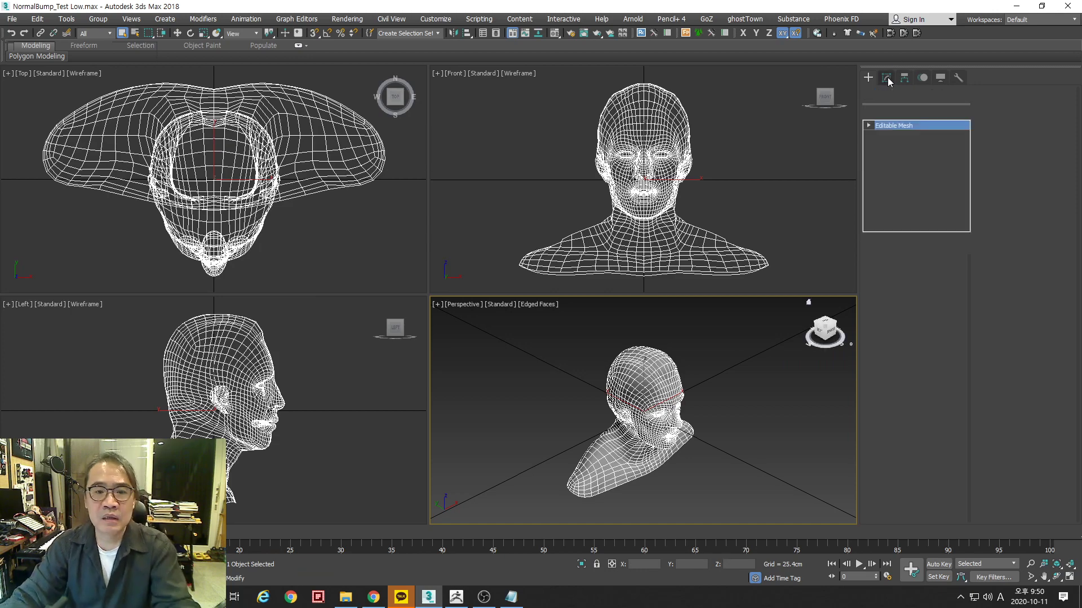
pyautogui.hotkey('alt', 'w')
pyautogui.keyDown('alt'); pyautogui.moveTo(573, 354); pyautogui.dragTo(465, 327); pyautogui.keyUp('alt')
pyautogui.keyDown('alt'); pyautogui.moveTo(464, 327); pyautogui.dragTo(482, 379, button='middle'); pyautogui.keyUp('alt')
pyautogui.hotkey('alt', 'z')
pyautogui.keyDown('alt'); pyautogui.moveTo(482, 379); pyautogui.dragTo(517, 309); pyautogui.keyUp('alt')
pyautogui.moveTo(541, 342); pyautogui.dragTo(565, 322, button='middle')
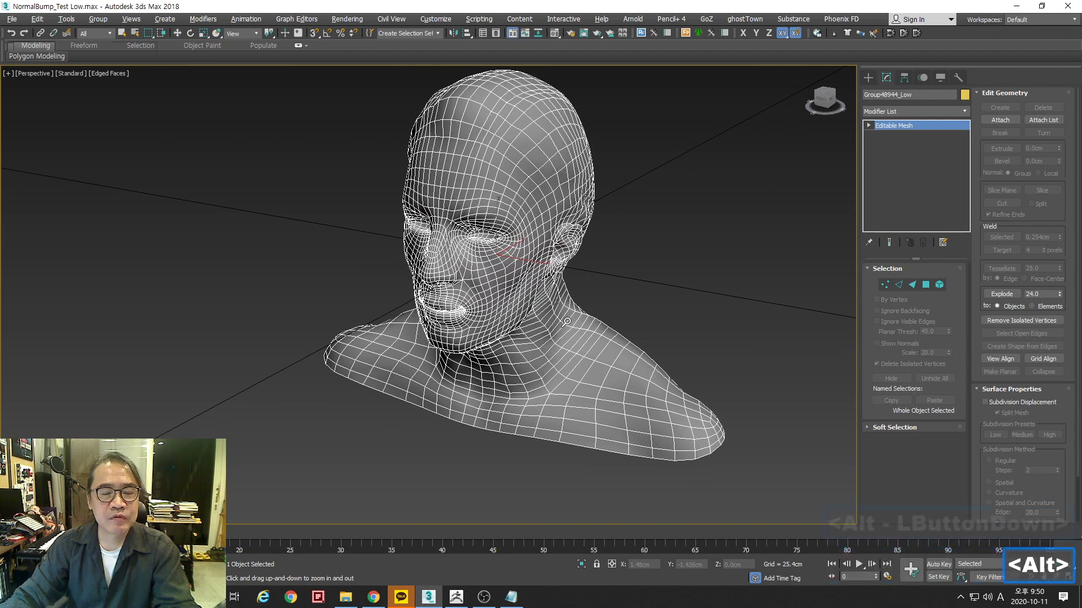
pyautogui.hotkey('alt', 'w')
pyautogui.hotkey('ctrl', 'shift', 'z')
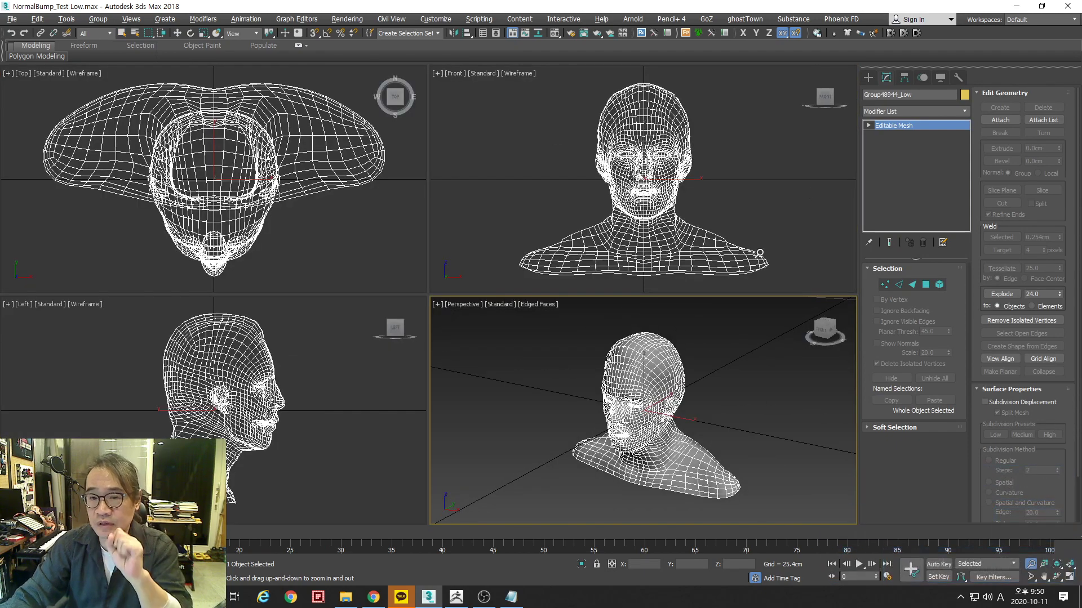
# Create a box around the bust's outline in the Top view, about 3.06 cm long, 5.14 cm wide and 3.41 cm high
pyautogui.click(868, 77)
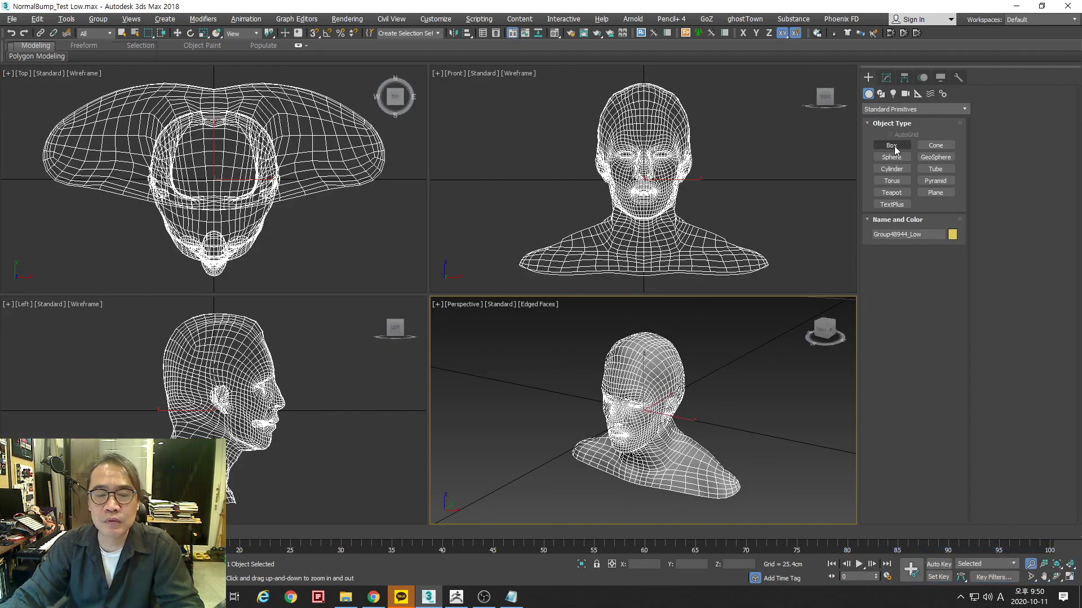
pyautogui.click(892, 146)
pyautogui.scroll(-4, 166, 154)
pyautogui.click(133, 132)
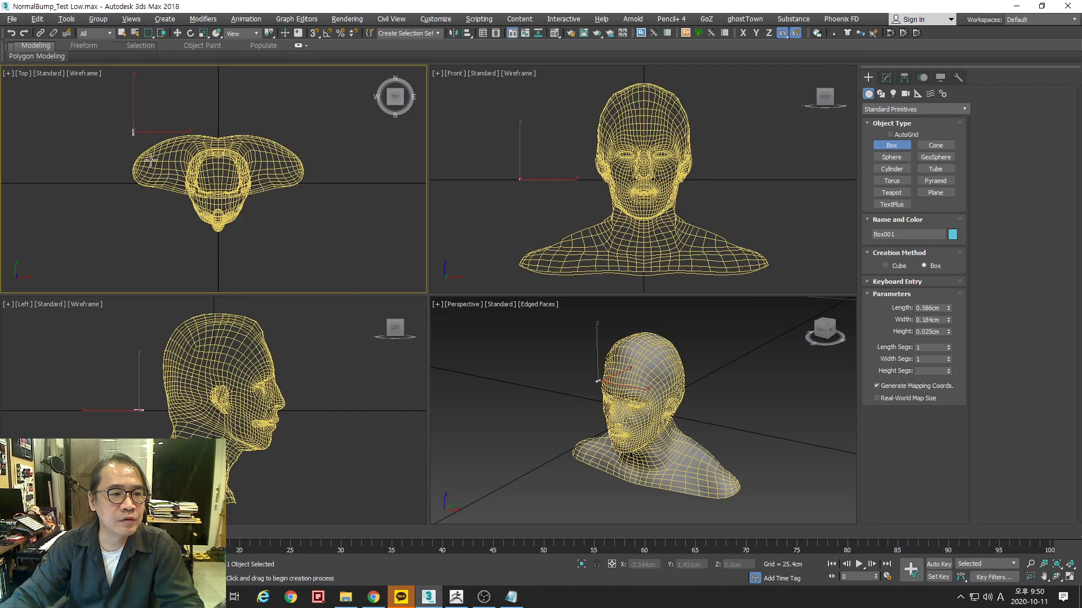
pyautogui.moveTo(151, 160); pyautogui.dragTo(307, 232)
pyautogui.click(314, 116)
pyautogui.scroll(-1, 612, 117)
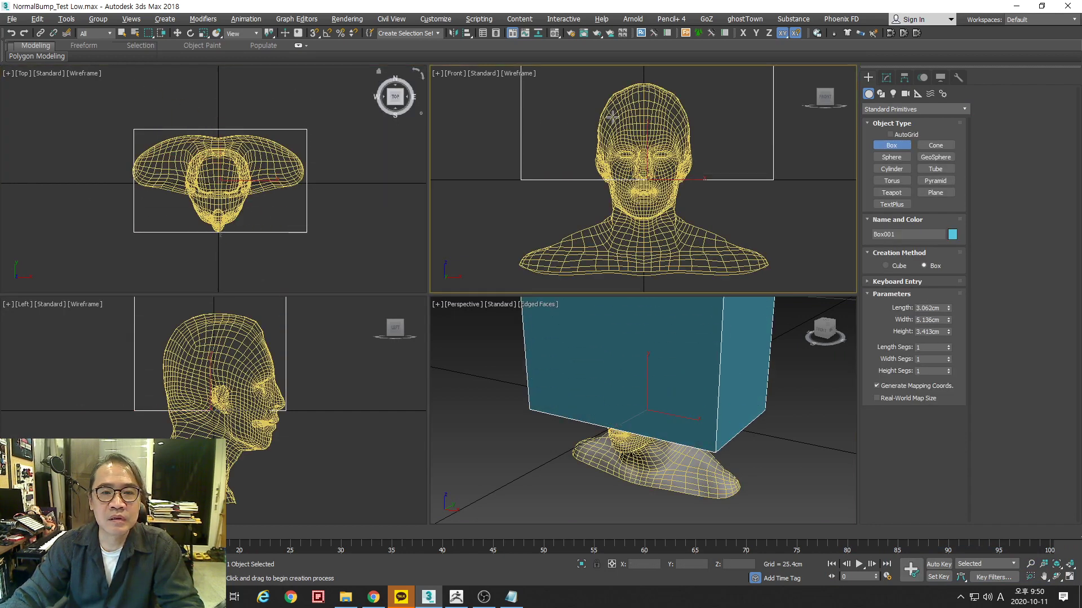
# Move the box down in the Front view to the base of the bust and set its height to about 3.92 cm to enclose the head
pyautogui.rightClick(645, 128)
pyautogui.rightClick(650, 129)
pyautogui.click(666, 143)
pyautogui.moveTo(646, 145); pyautogui.dragTo(638, 240)
pyautogui.click(886, 77)
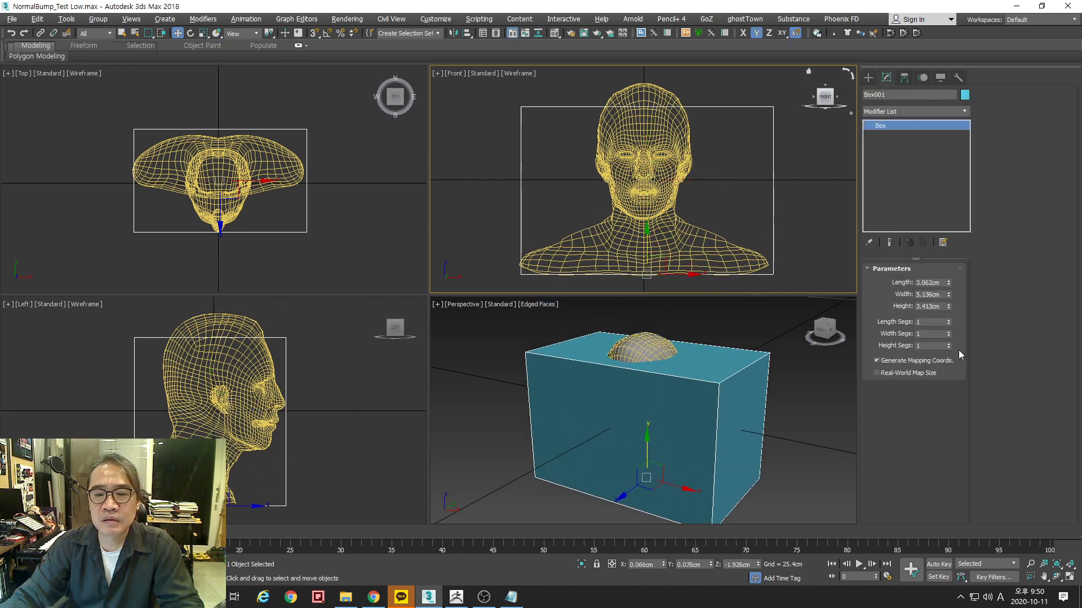
pyautogui.moveTo(951, 305); pyautogui.dragTo(952, 306)
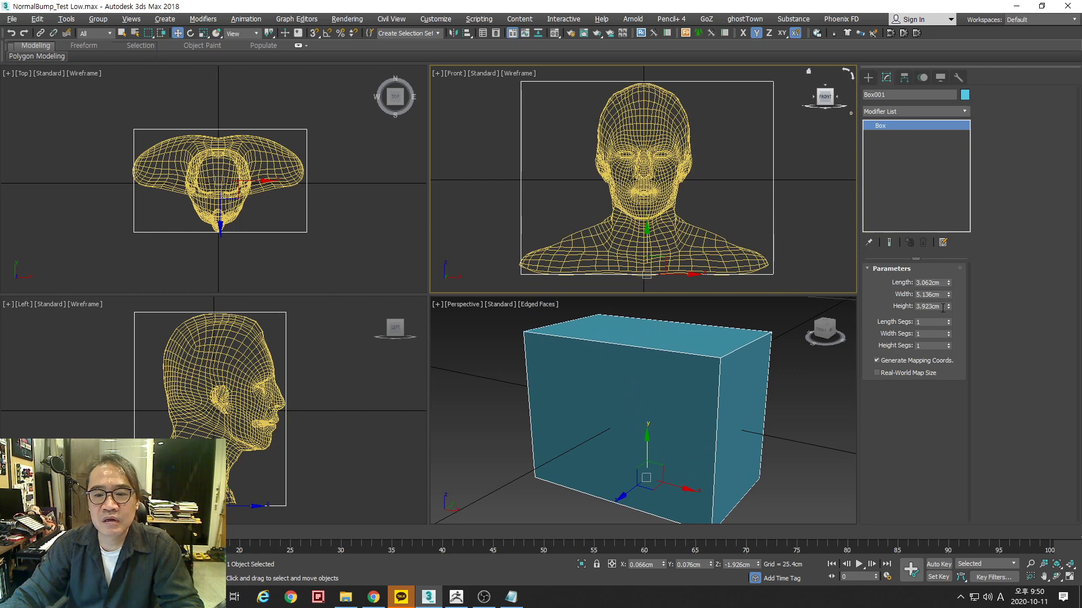
# Delete the box enclosing the bust and refit the low-poly head in all views
pyautogui.click(935, 306)
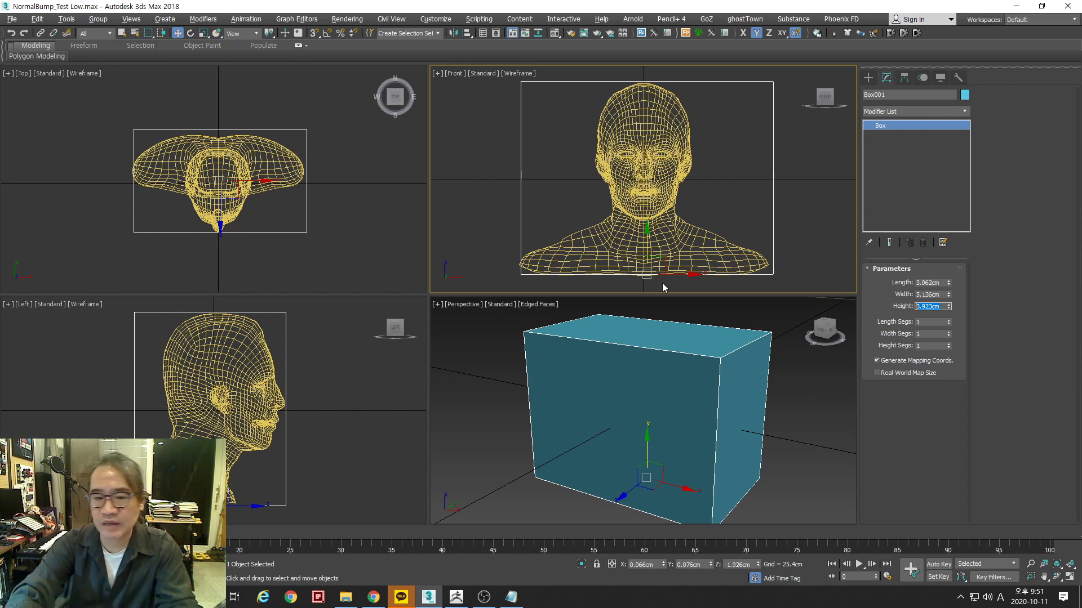
pyautogui.press('Delete')
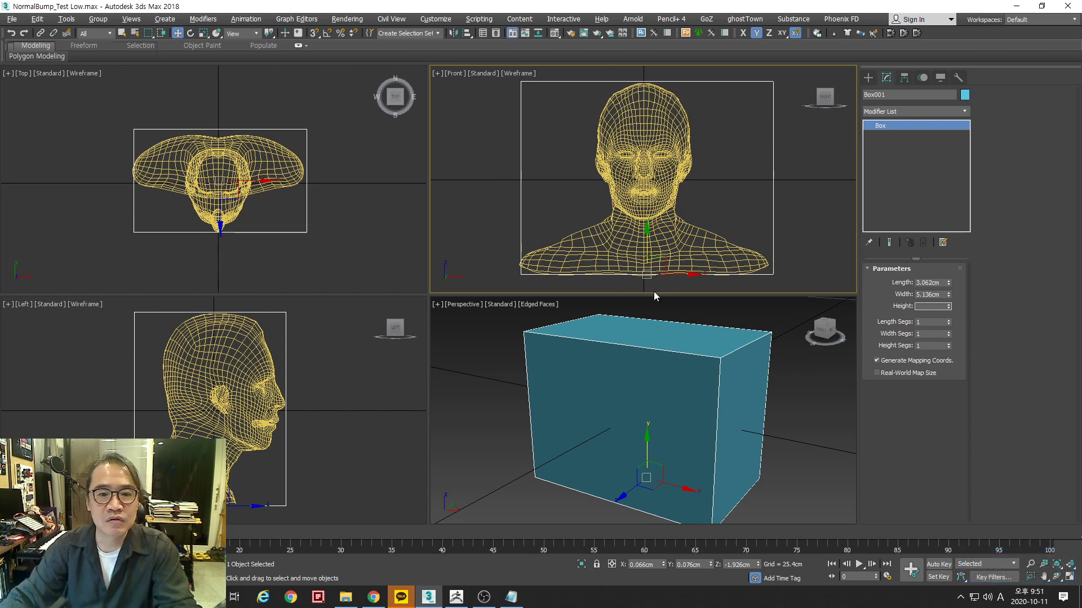
pyautogui.moveTo(654, 292)
pyautogui.mouseDown(button='middle')
pyautogui.moveTo(657, 315)
pyautogui.moveTo(653, 282)
pyautogui.mouseUp(button='middle')
pyautogui.press('Delete')
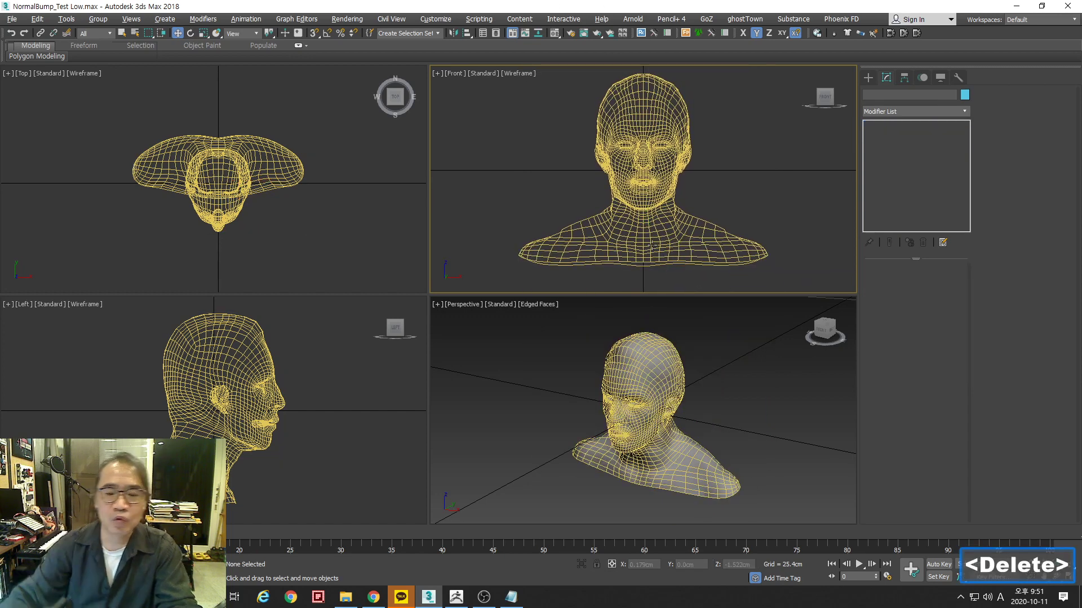
pyautogui.hotkey('ctrl', 'shift', 'z')
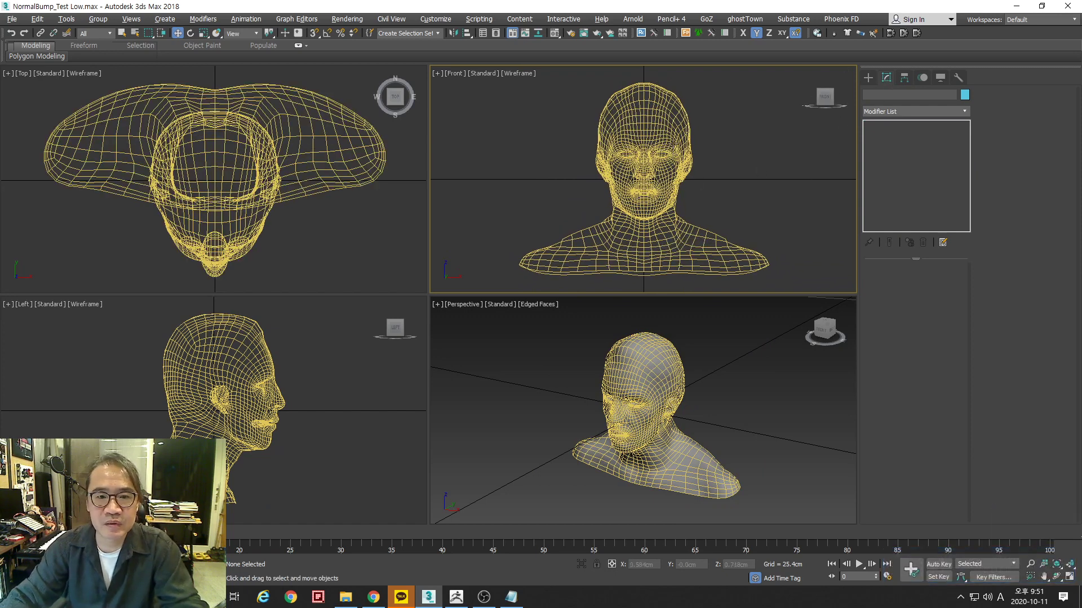
# Select the low-poly head and convert it to an Editable Poly
pyautogui.click(670, 141)
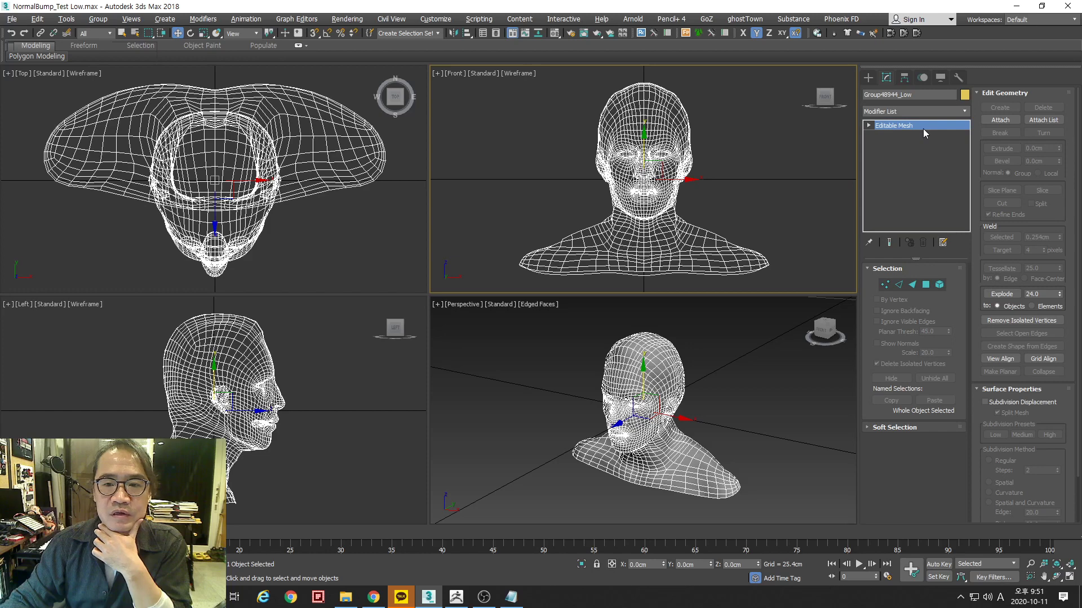
pyautogui.rightClick(675, 141)
pyautogui.moveTo(726, 269)
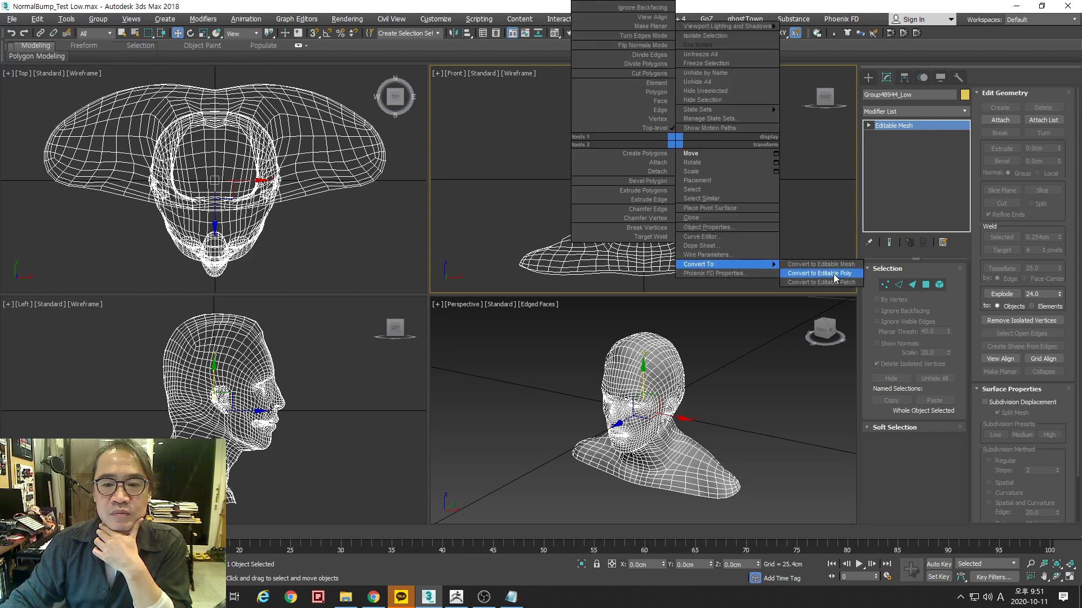
pyautogui.click(825, 196)
pyautogui.rightClick(662, 140)
pyautogui.moveTo(716, 264)
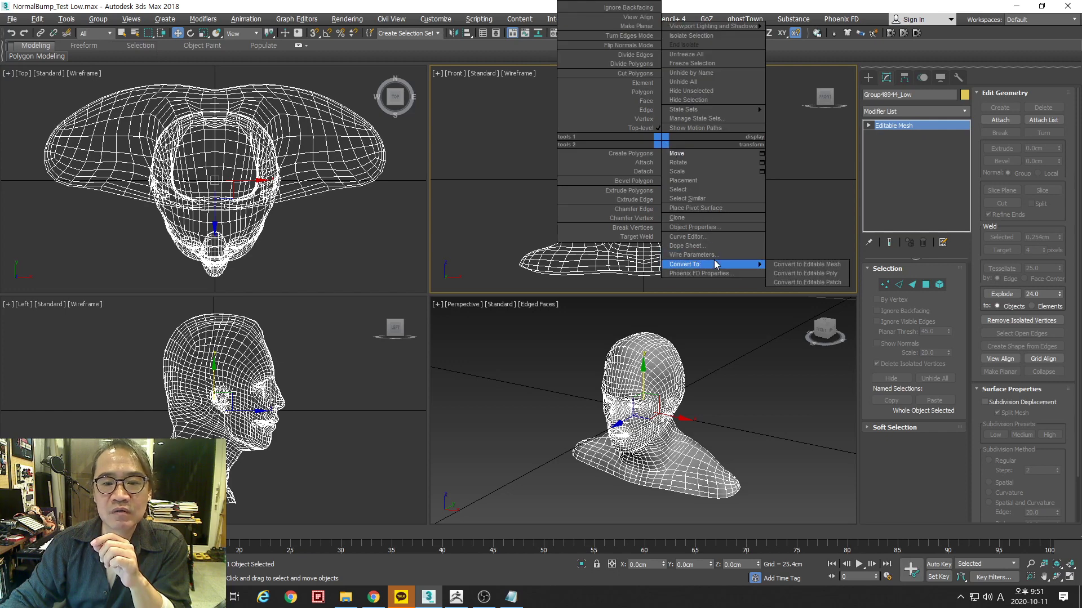
pyautogui.click(816, 274)
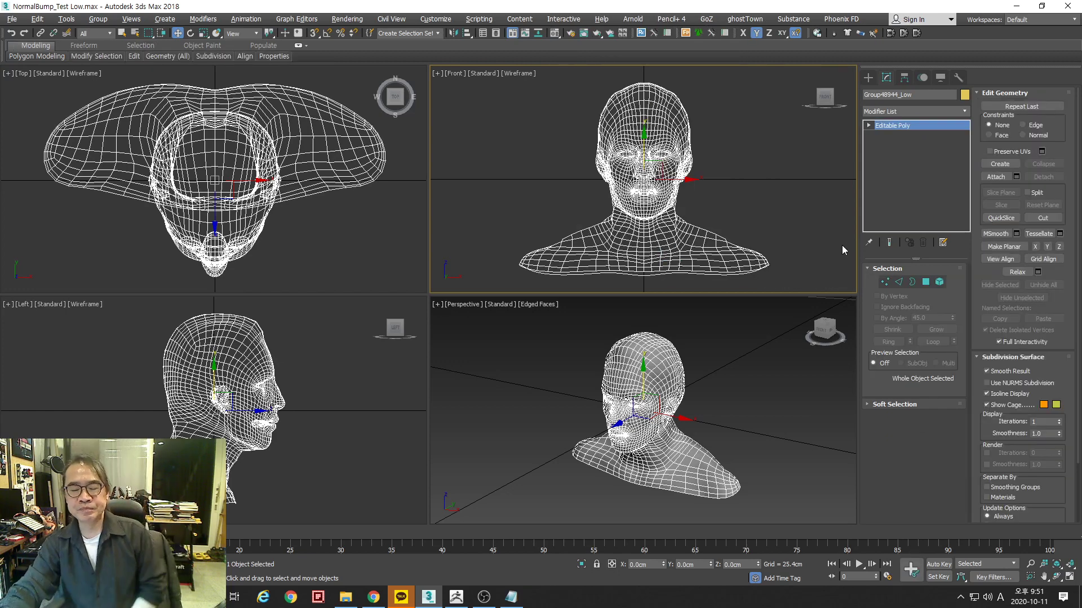
# Add a UVW Map modifier to the low-poly head and fit a cylindrical mapping to the mesh
pyautogui.click(965, 111)
pyautogui.moveTo(965, 172); pyautogui.dragTo(989, 468)
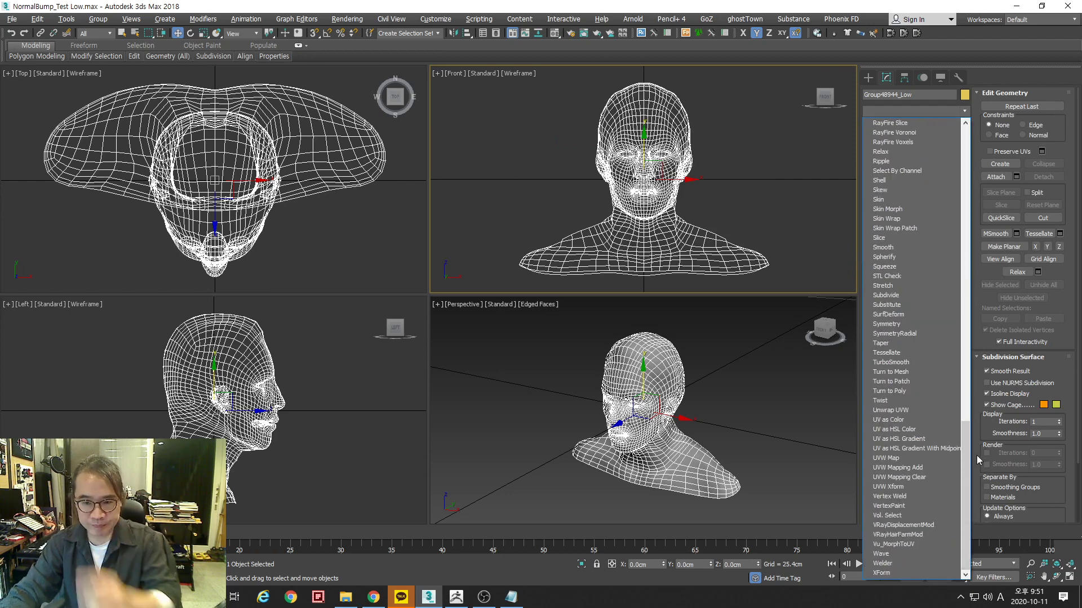
pyautogui.click(897, 459)
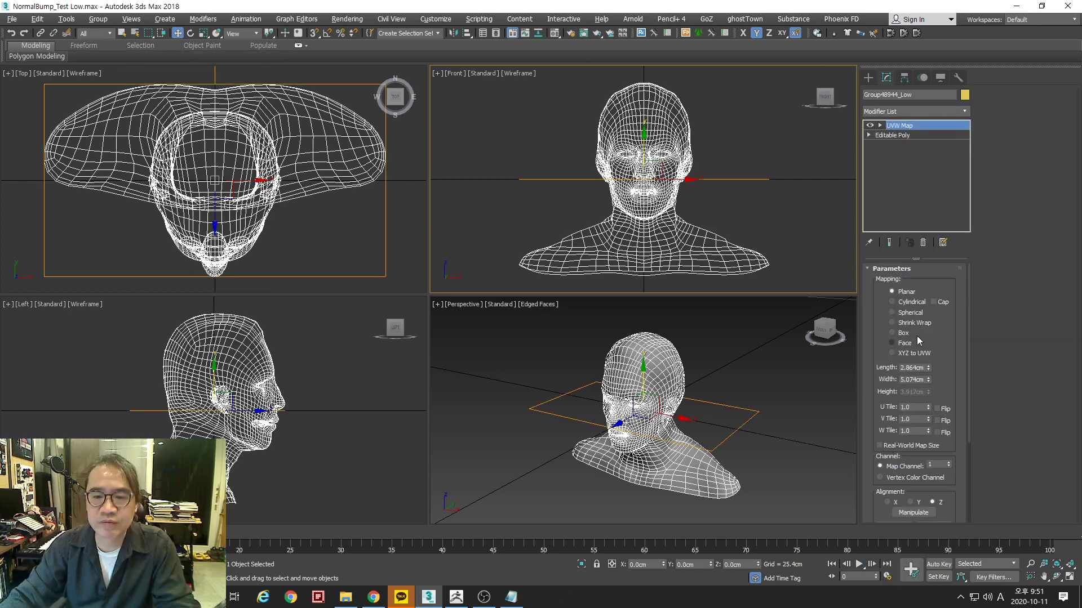
pyautogui.click(906, 304)
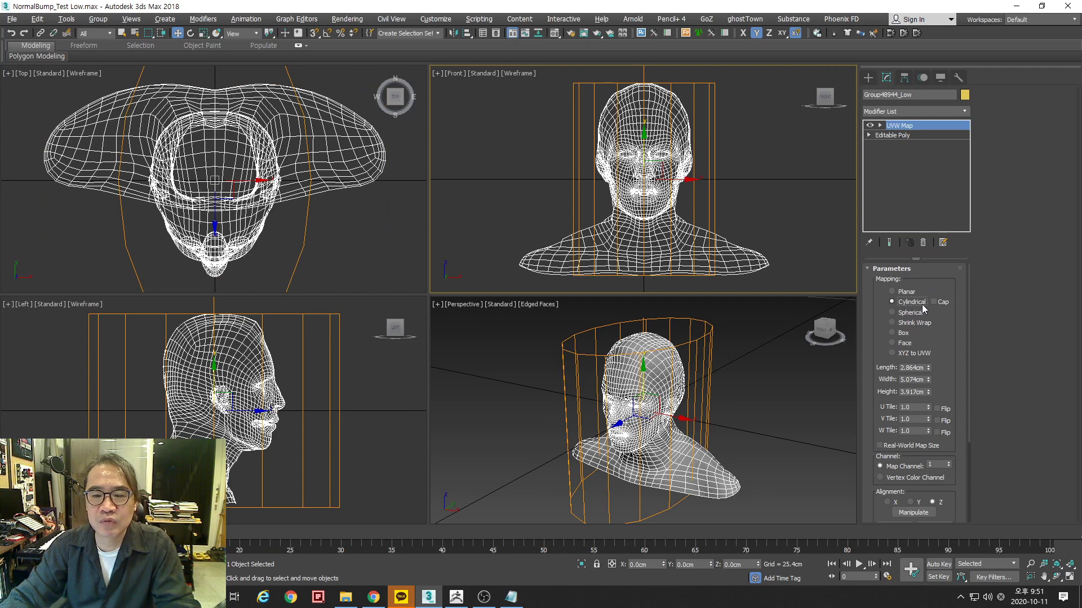
pyautogui.scroll(-2, 951, 396)
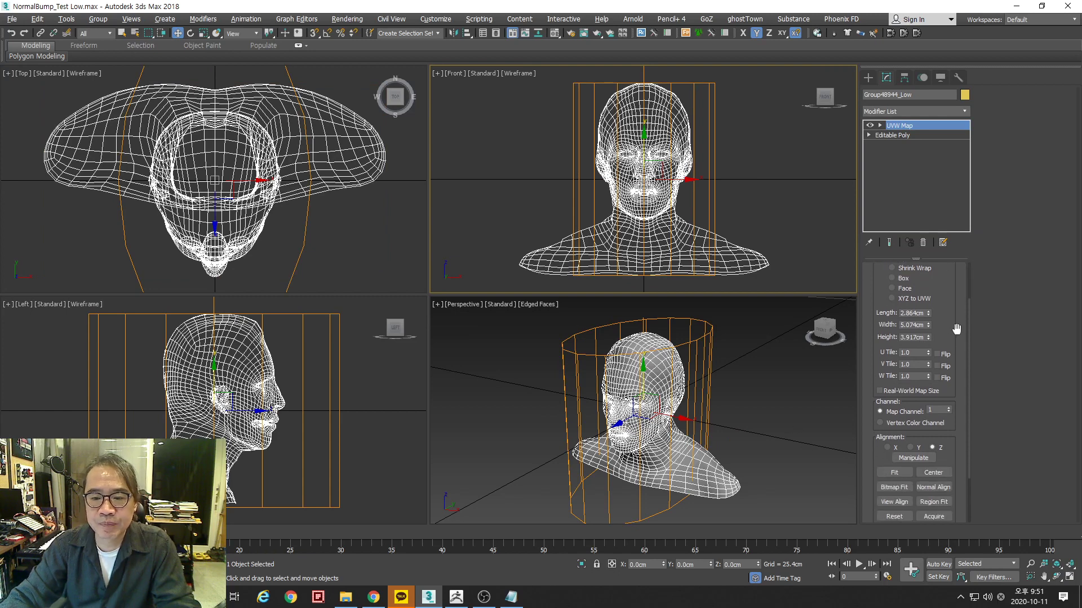
pyautogui.click(897, 475)
# Examine the cylindrical mapping around the head in a maximized Perspective view with the grid hidden, and restore the four views
pyautogui.moveTo(763, 458); pyautogui.dragTo(764, 440, button='middle')
pyautogui.hotkey('alt', 'w')
pyautogui.hotkey('ctrl', 'shift', 'z')
pyautogui.click(576, 336)
pyautogui.click(517, 367)
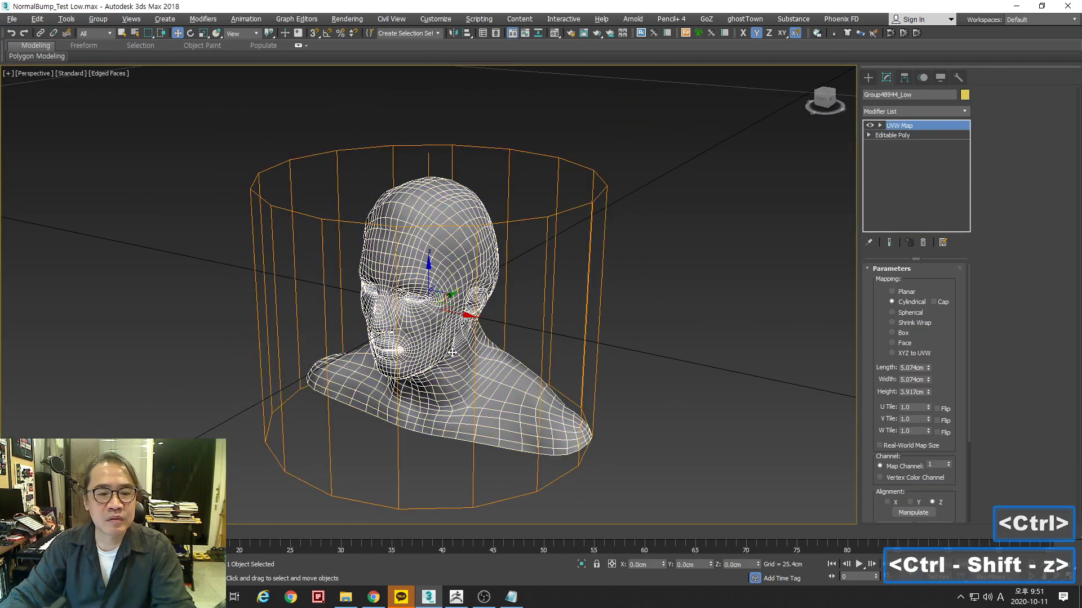
pyautogui.keyDown('alt'); pyautogui.moveTo(516, 367); pyautogui.dragTo(553, 357, button='middle'); pyautogui.keyUp('alt')
pyautogui.press('g')
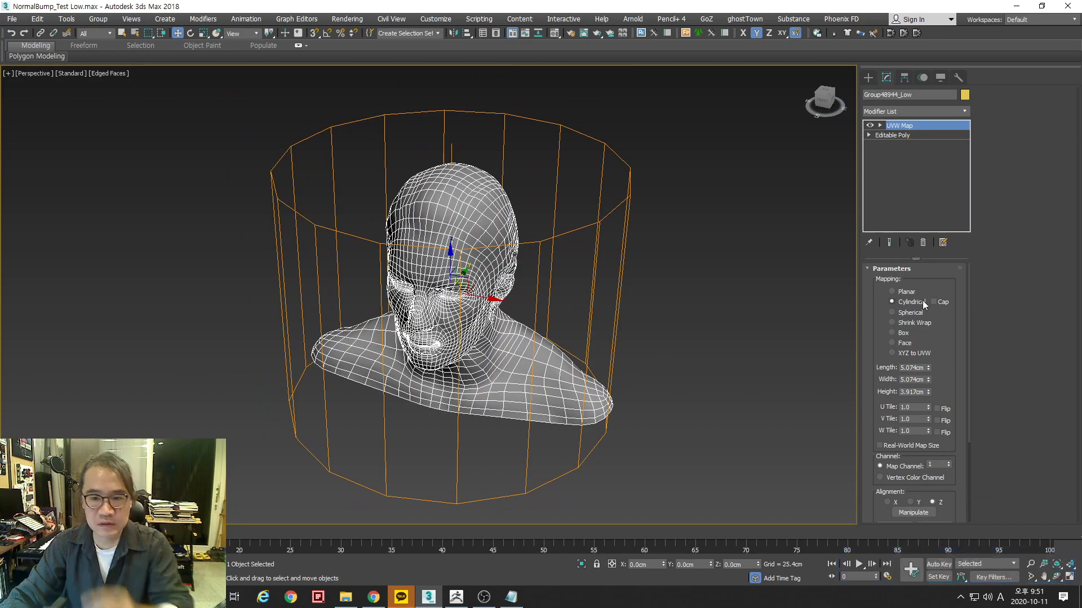
pyautogui.moveTo(635, 367)
pyautogui.keyDown('alt'); pyautogui.mouseDown(button='middle')
pyautogui.moveTo(580, 309)
pyautogui.moveTo(558, 369)
pyautogui.moveTo(634, 364)
pyautogui.mouseUp(button='middle'); pyautogui.keyUp('alt')
pyautogui.hotkey('alt', 'w')
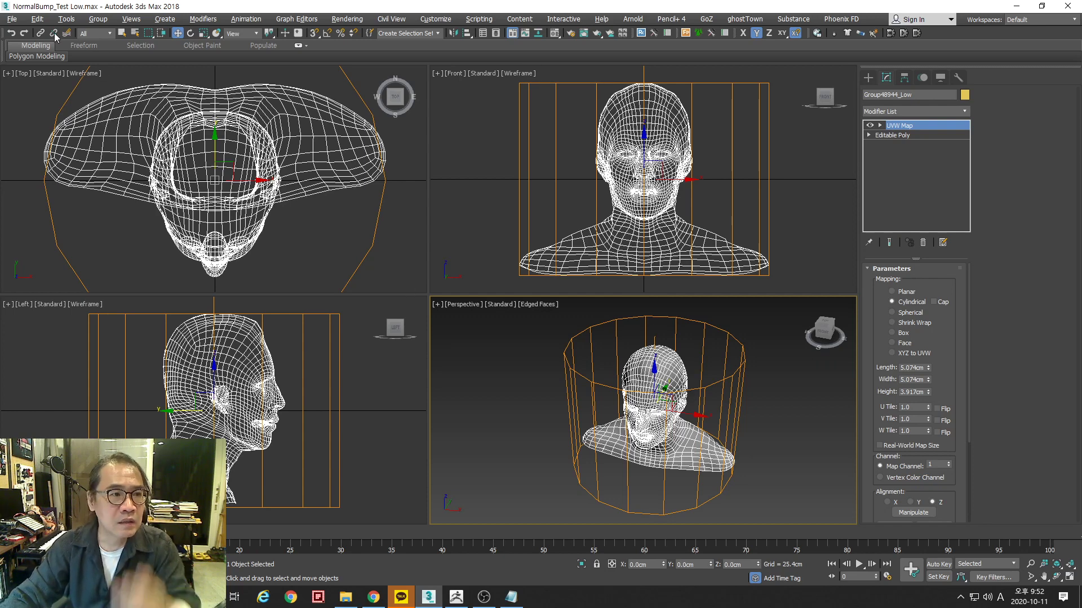
# Choose NormalBump_Test High.max from the D:\_Render Test\_test ZBrush folder as the file to merge into the scene
pyautogui.click(13, 21)
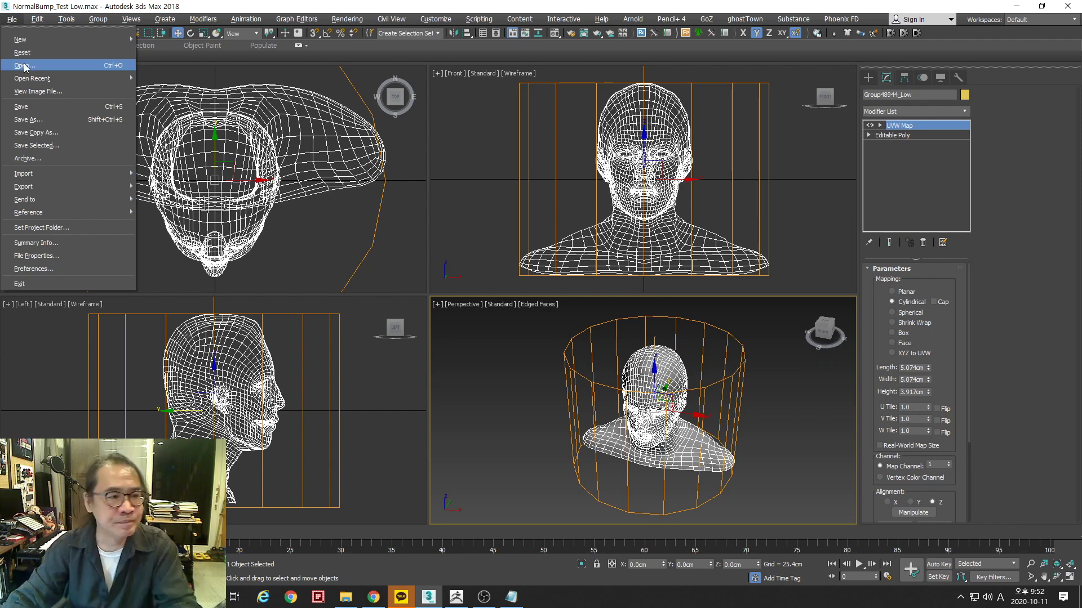
pyautogui.moveTo(54, 177)
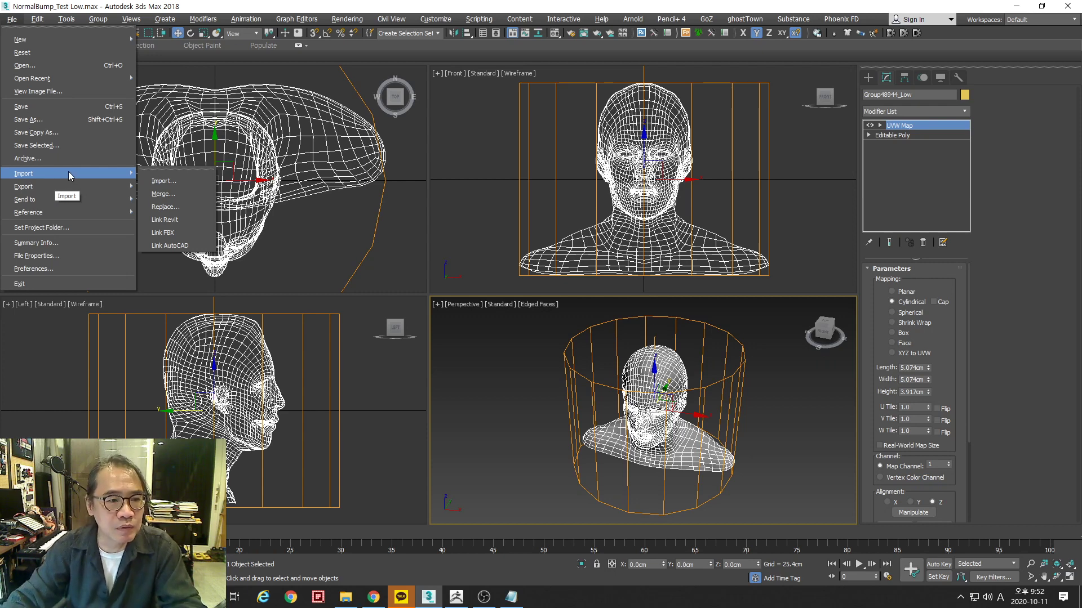
pyautogui.click(164, 194)
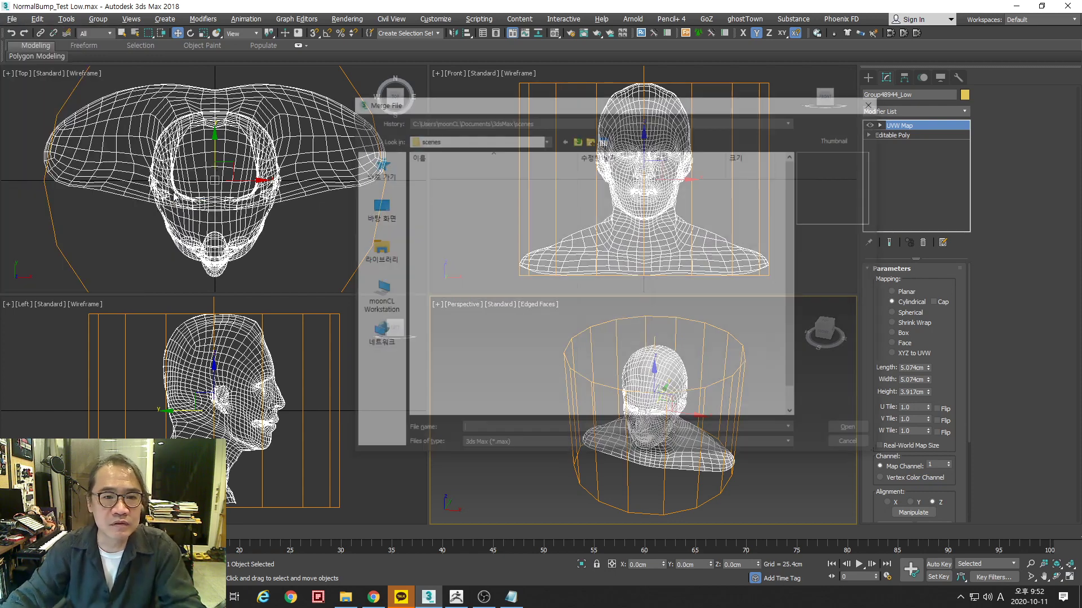
pyautogui.click(558, 121)
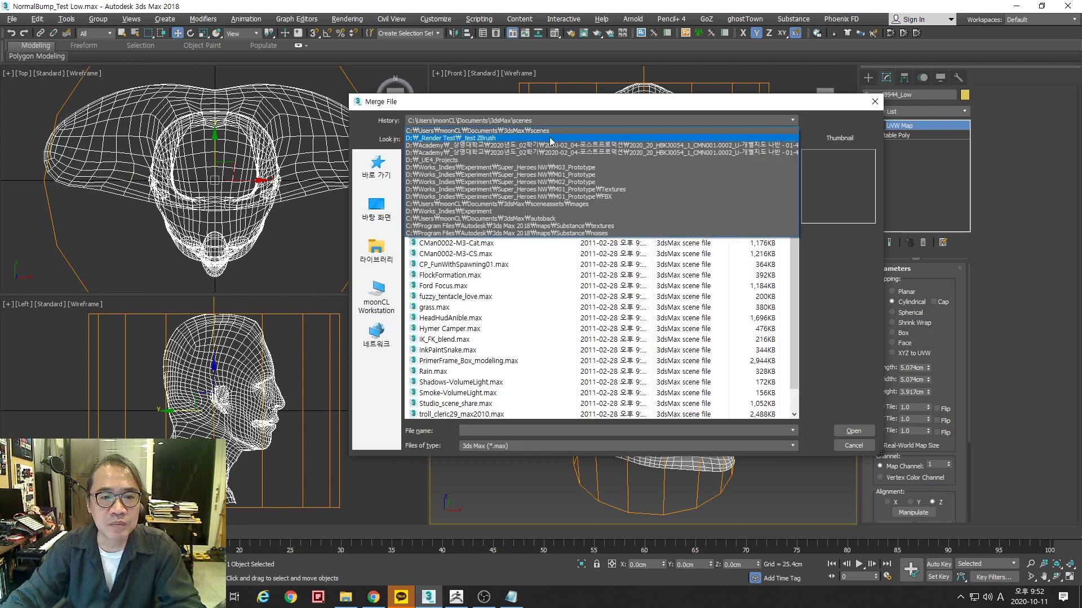
pyautogui.click(550, 138)
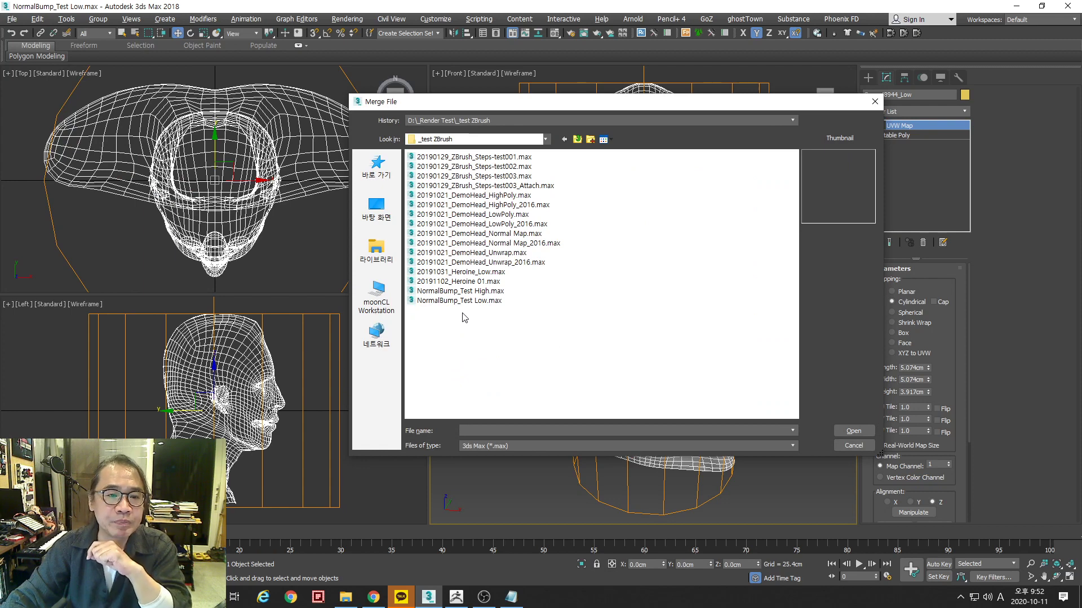
pyautogui.click(461, 290)
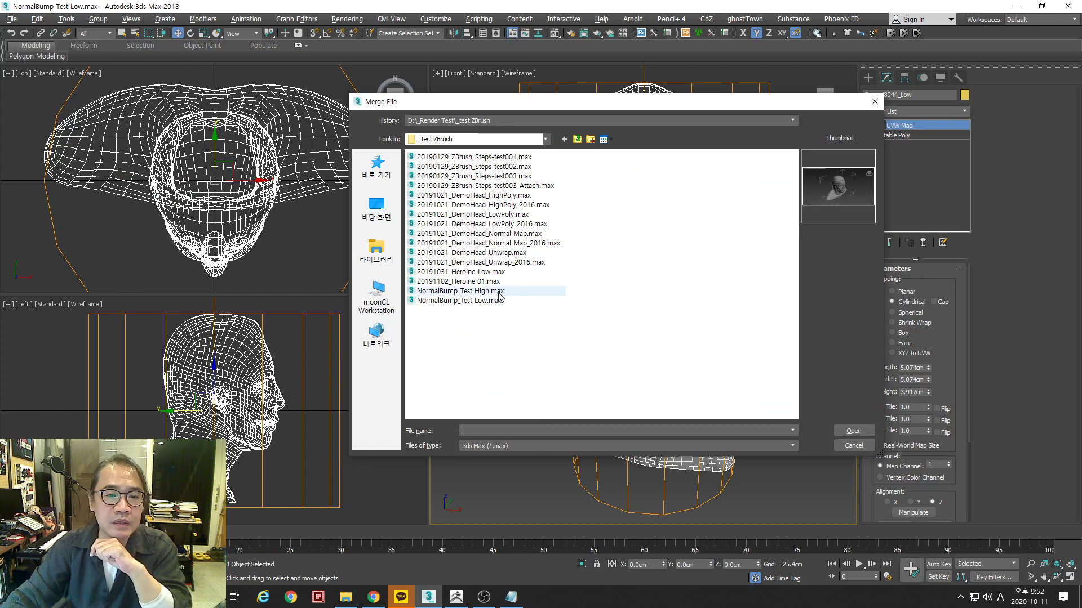
pyautogui.click(854, 432)
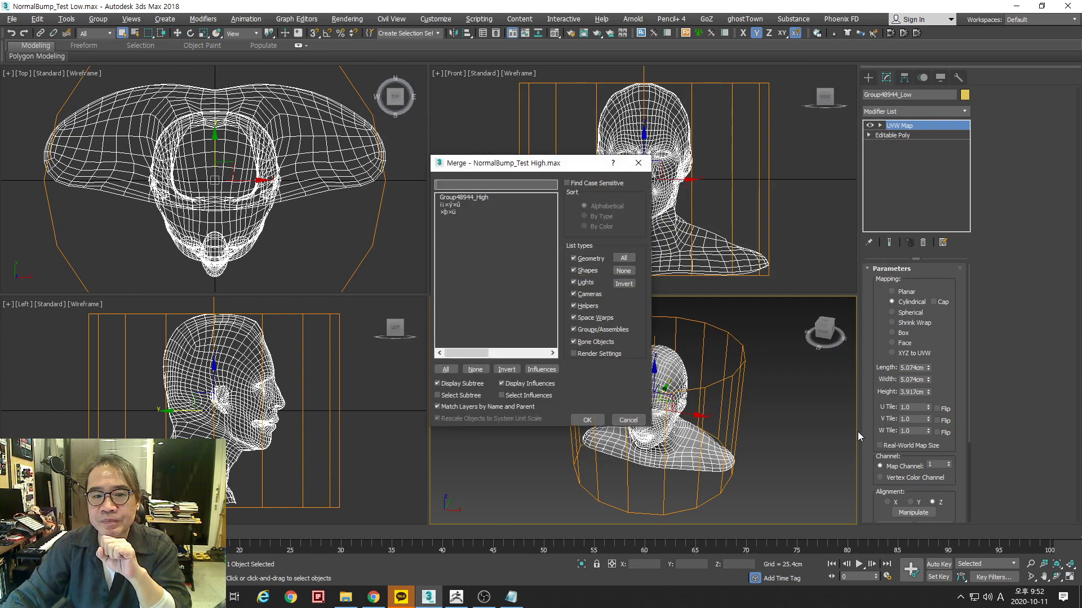
# Merge the Group48944_High object into the scene, auto-renaming its duplicate default material
pyautogui.click(480, 199)
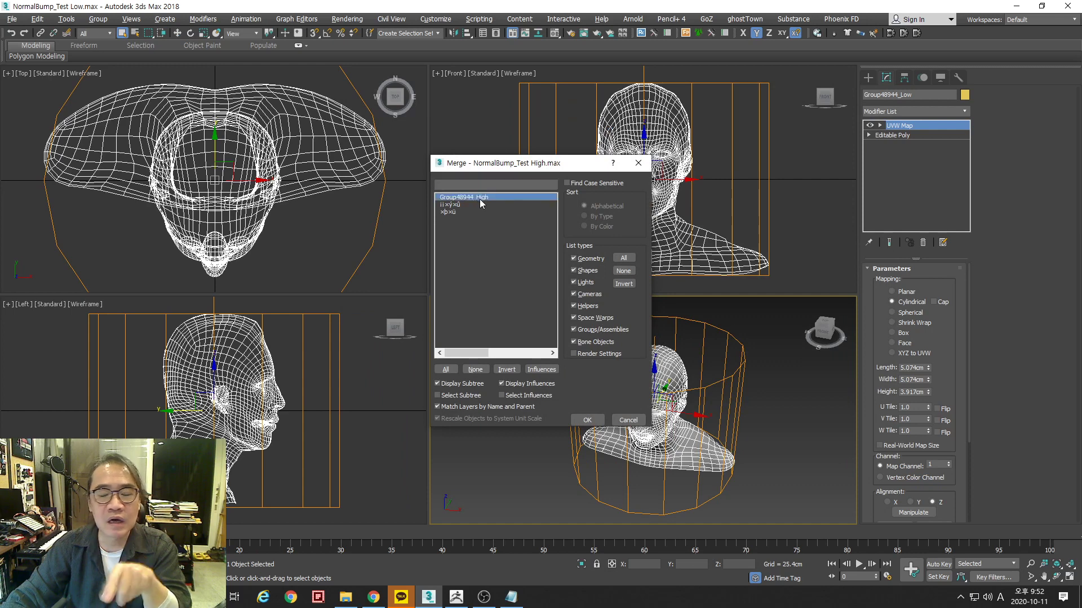
pyautogui.click(587, 420)
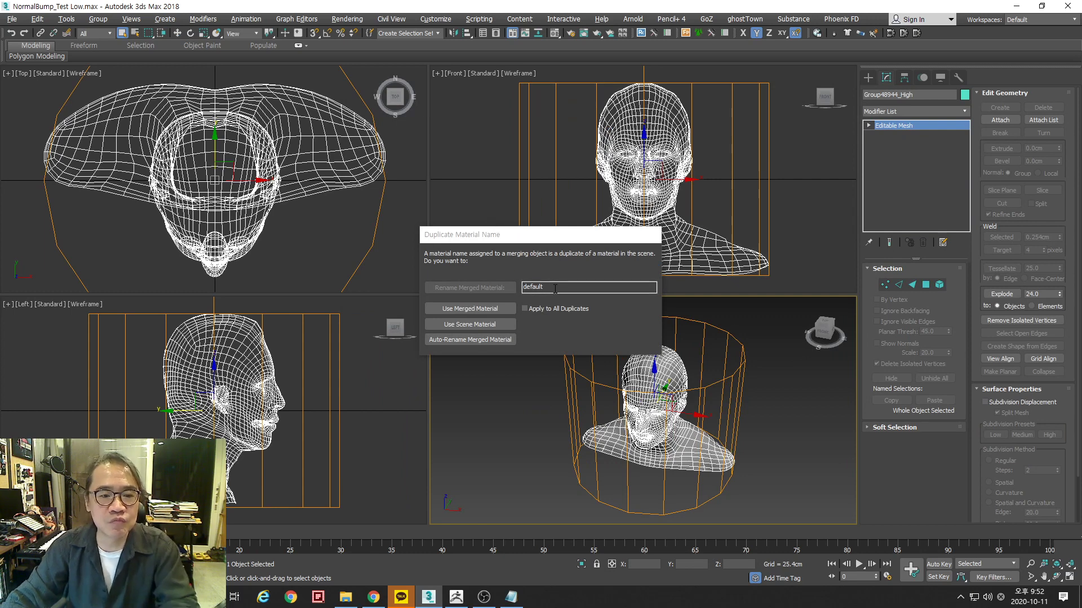
pyautogui.click(486, 339)
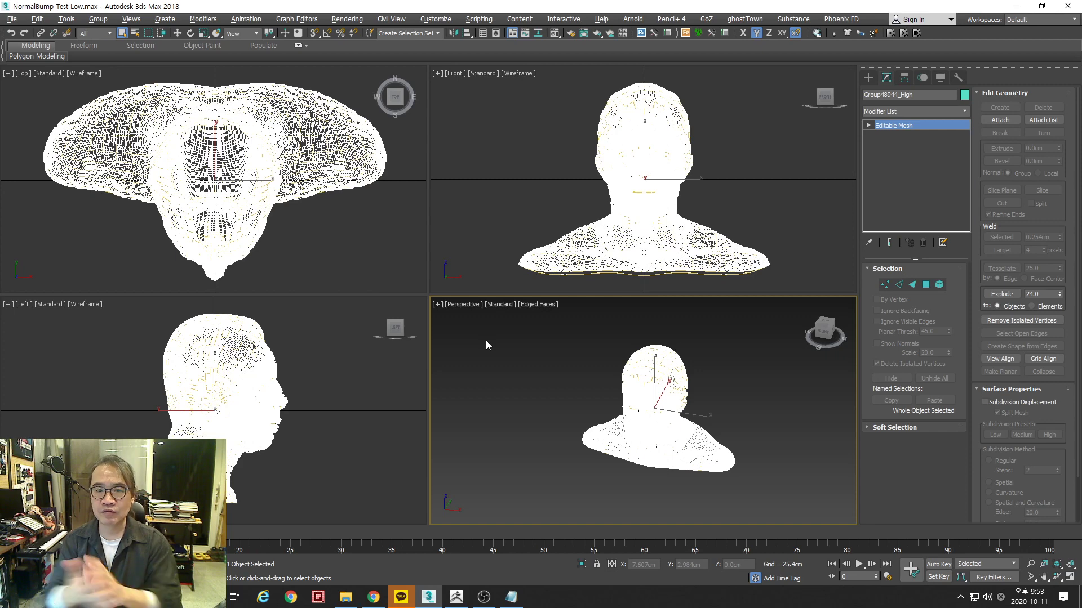
# Display the scene's layer and object list, and toggle Group48944_High off and on to compare it with the low-poly head
pyautogui.click(496, 33)
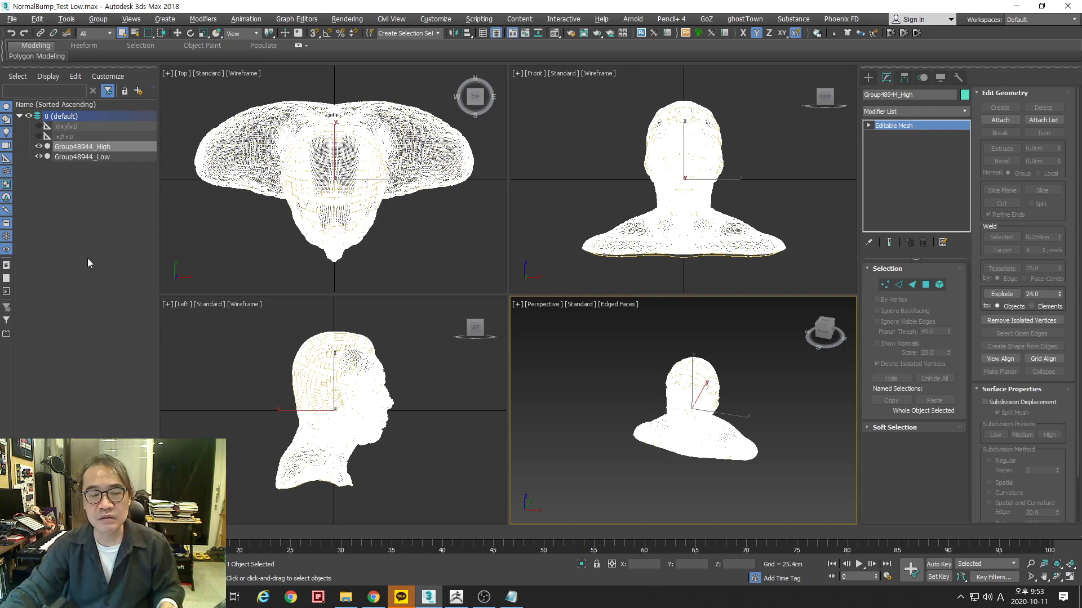
pyautogui.click(497, 35)
pyautogui.click(498, 35)
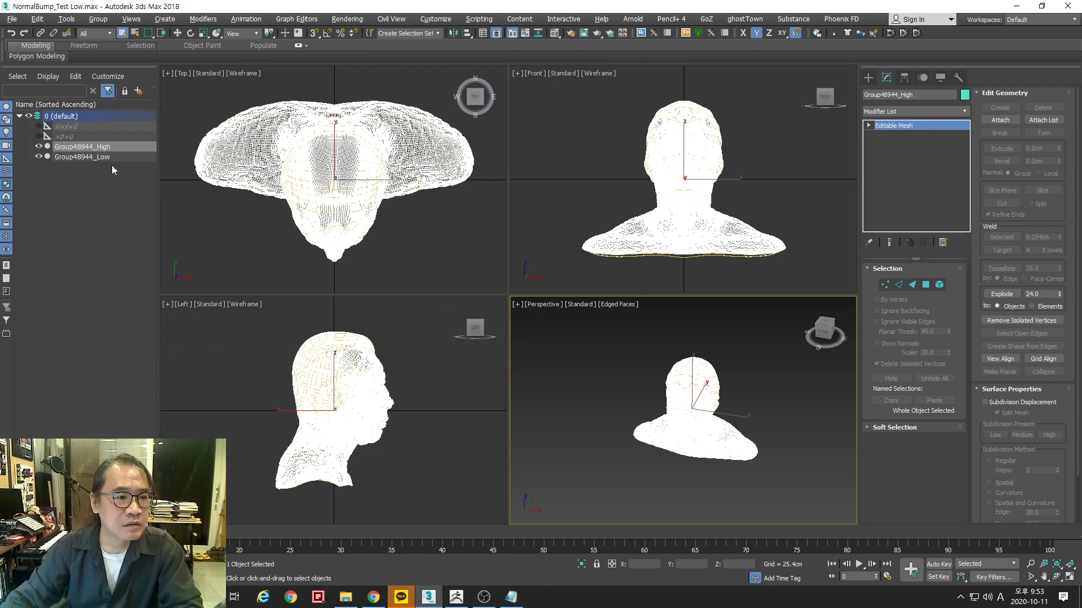
pyautogui.click(90, 157)
pyautogui.click(67, 146)
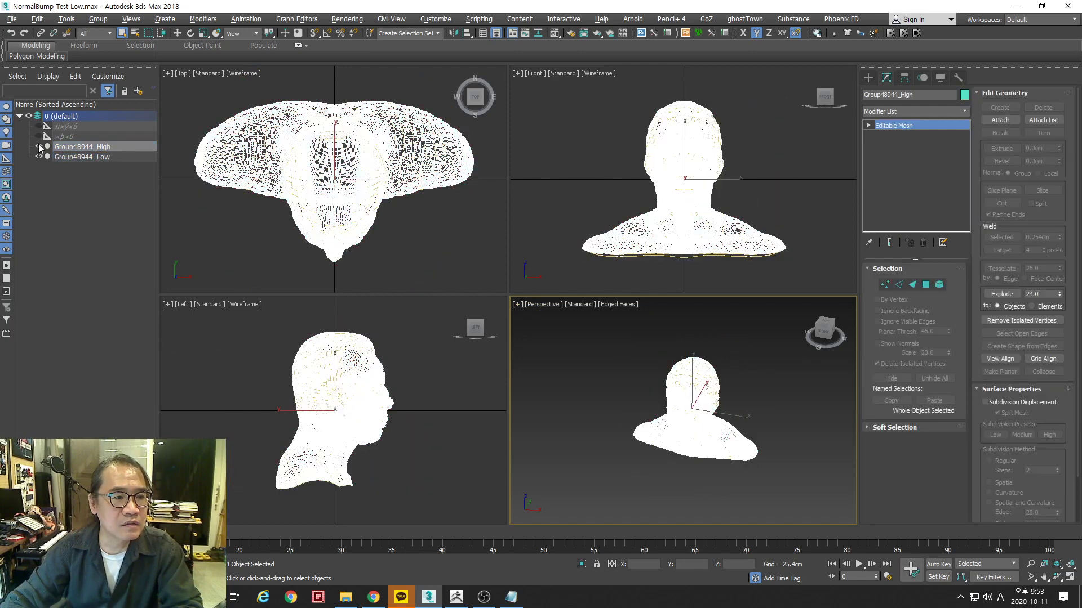
pyautogui.click(38, 146)
pyautogui.click(39, 147)
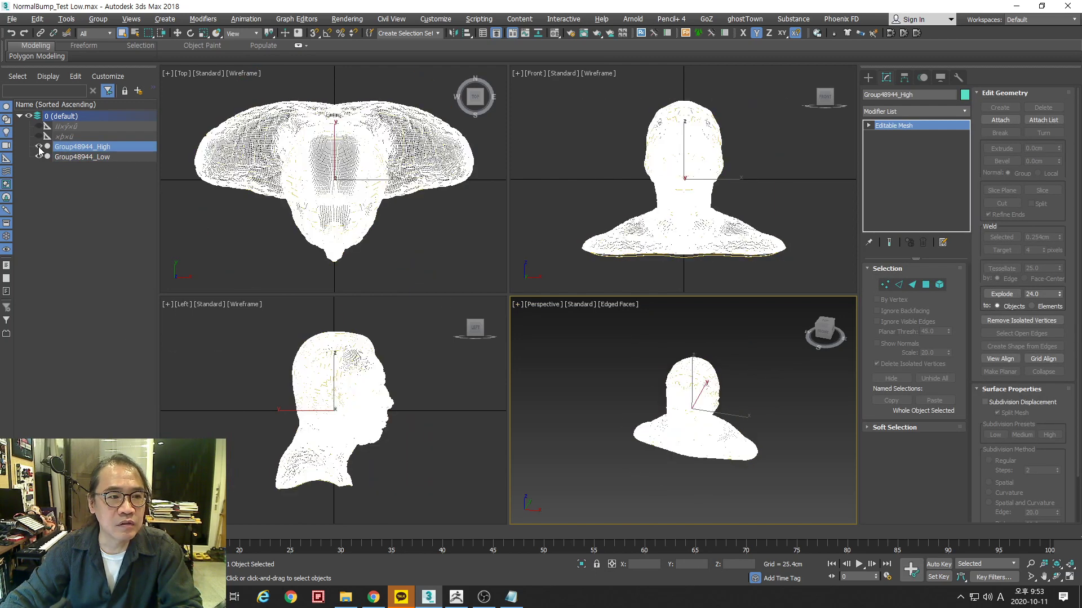
pyautogui.click(37, 147)
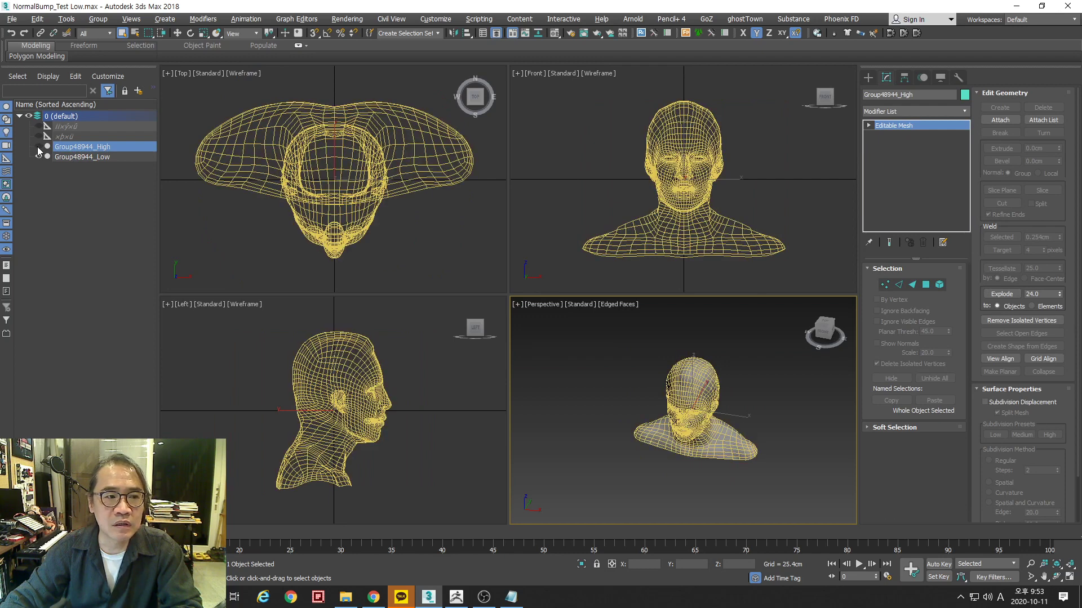
pyautogui.click(37, 147)
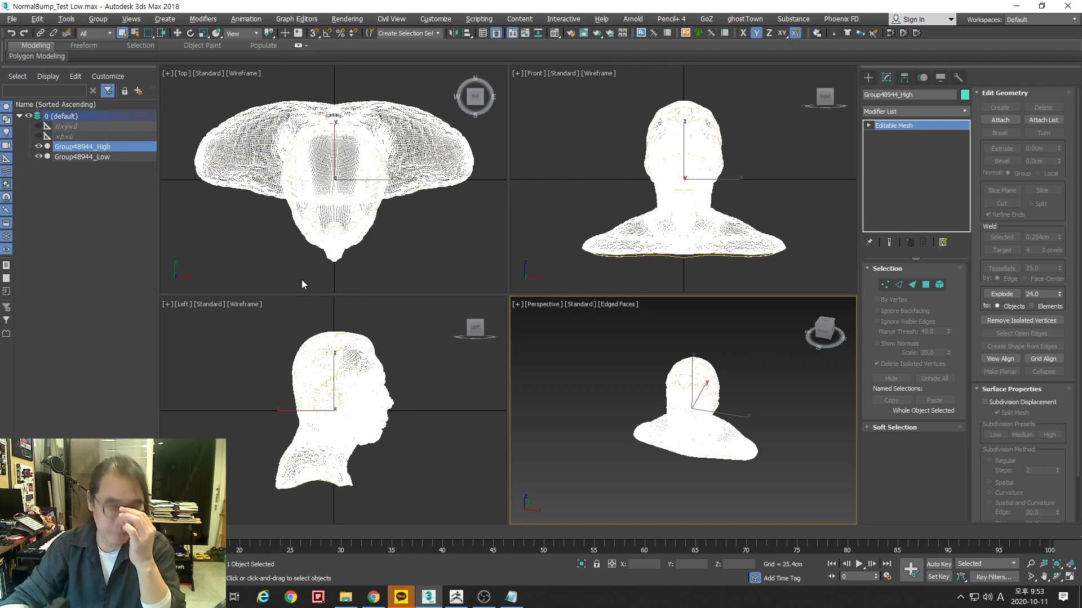
# Select the low-poly head Group48944_Low in the scene's object list
pyautogui.click(97, 157)
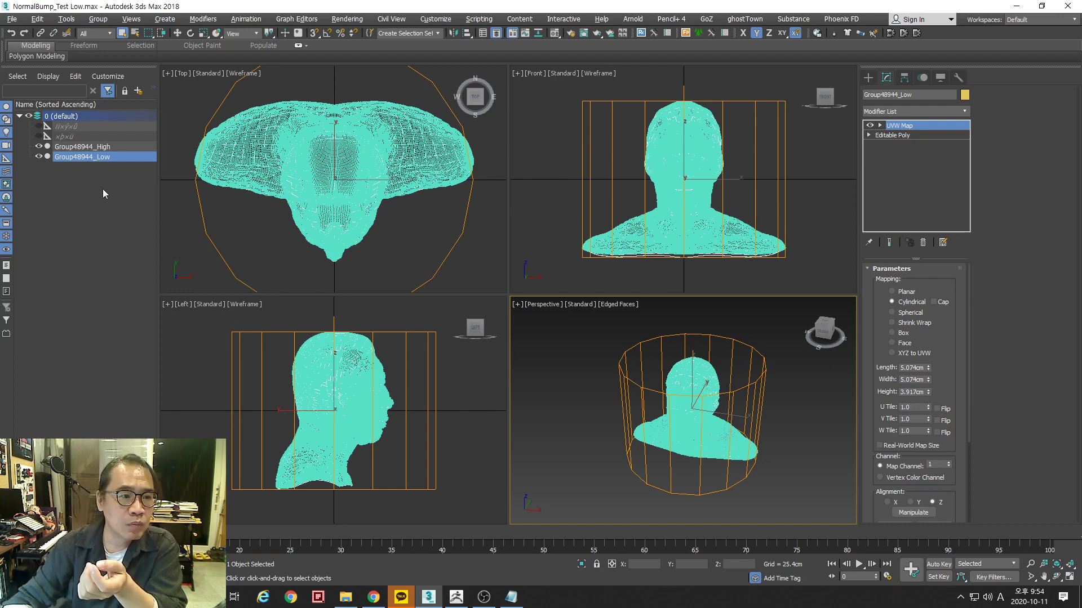
pyautogui.click(104, 158)
pyautogui.click(86, 206)
pyautogui.click(68, 157)
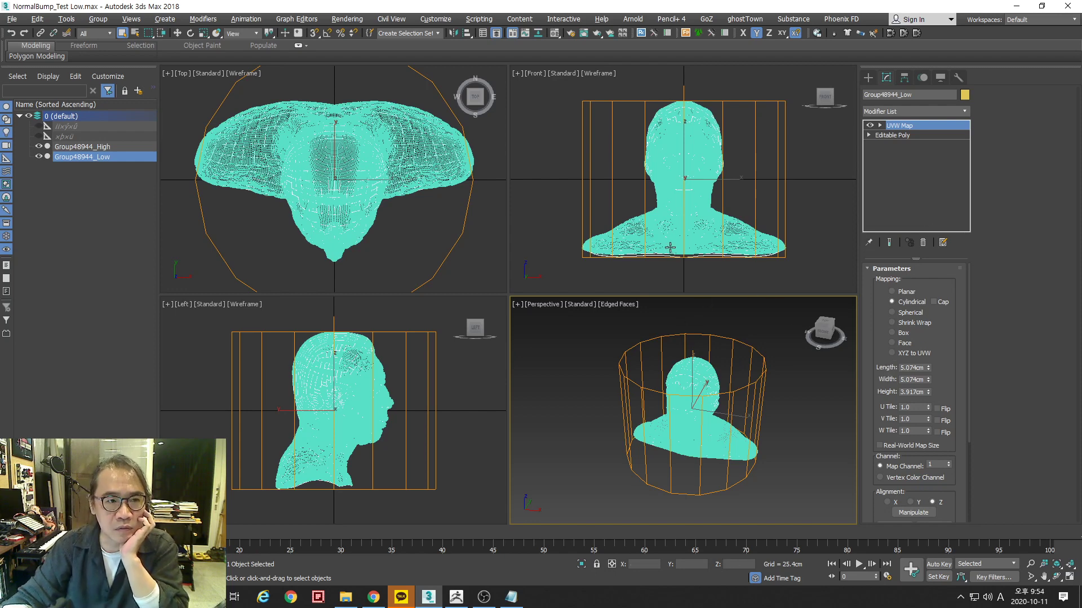
pyautogui.click(346, 21)
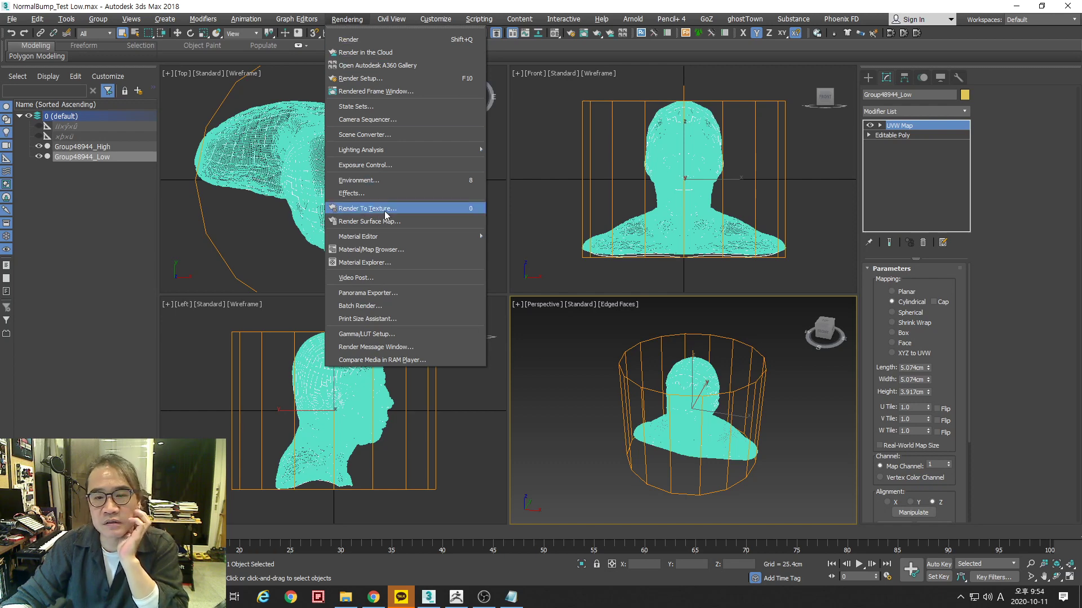
pyautogui.click(601, 5)
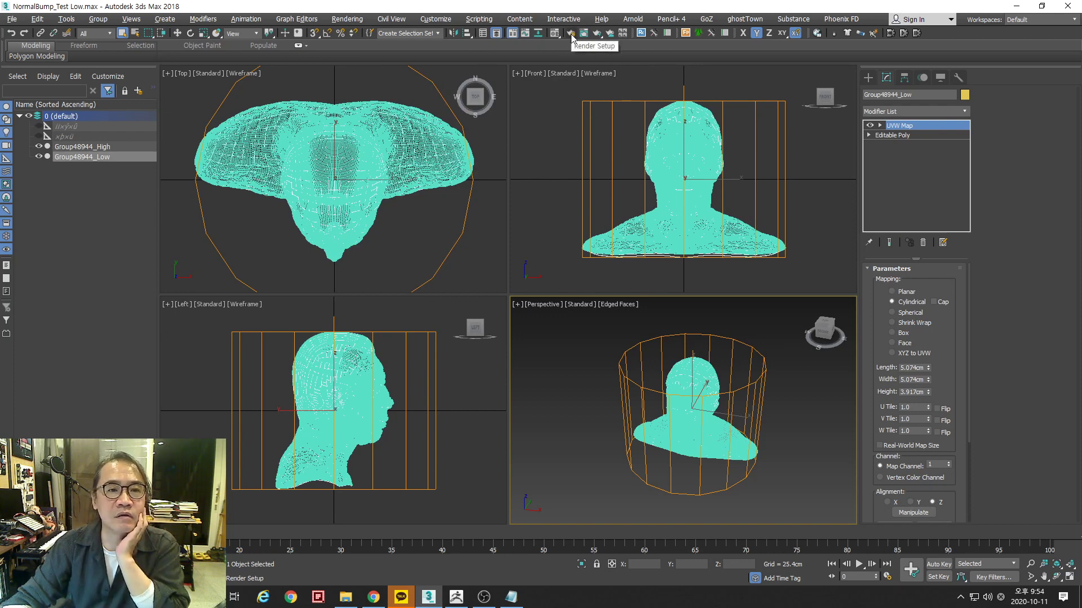
# Switch the production renderer from Arnold to Scanline Renderer in Render Setup
pyautogui.click(346, 21)
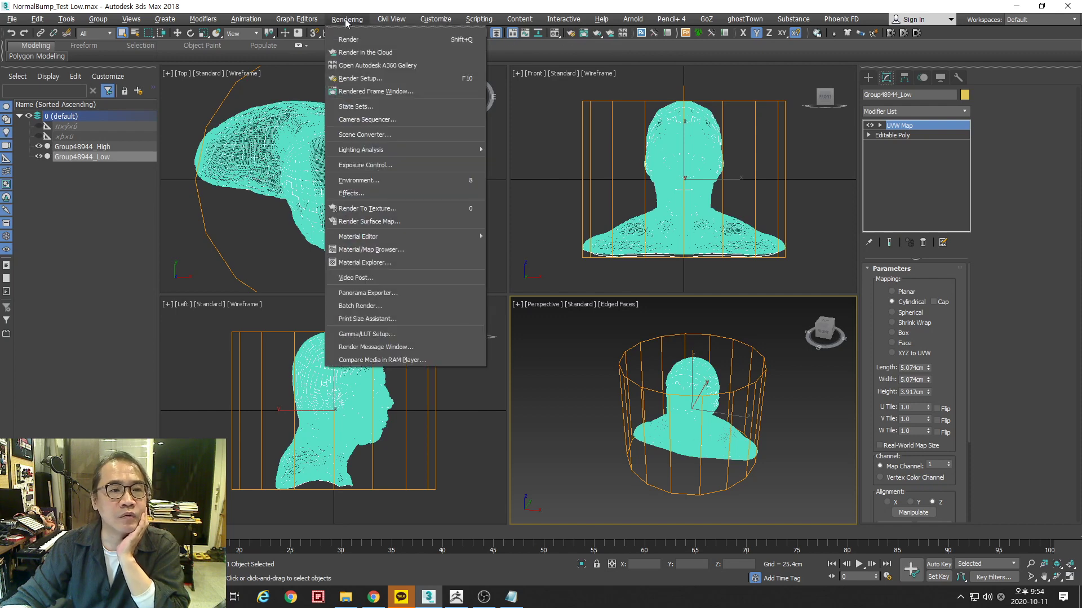
pyautogui.click(362, 79)
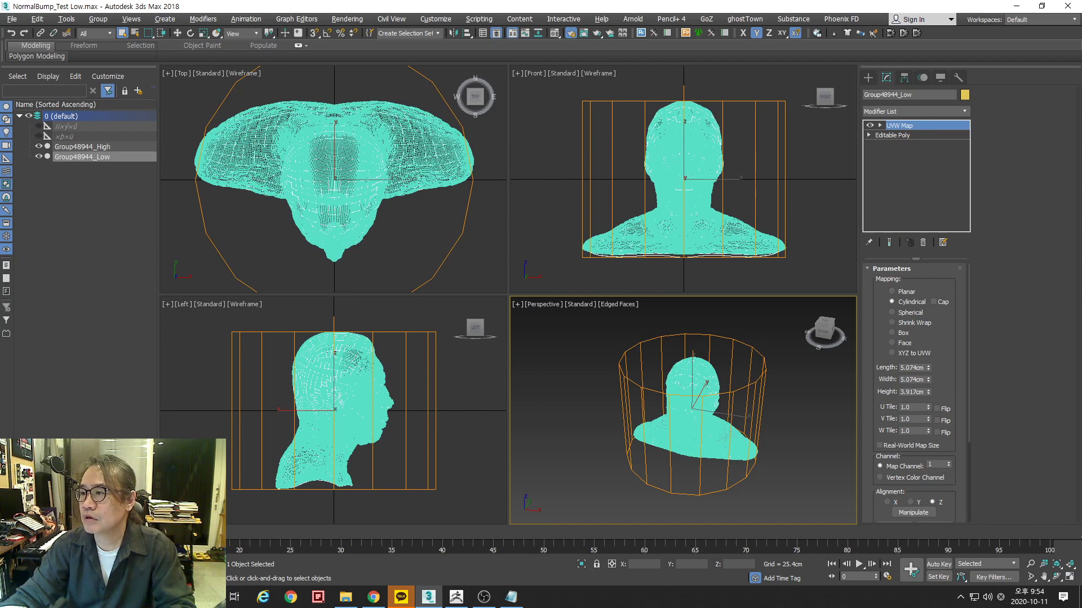
pyautogui.press('F10')
pyautogui.moveTo(942, 59); pyautogui.dragTo(819, 33)
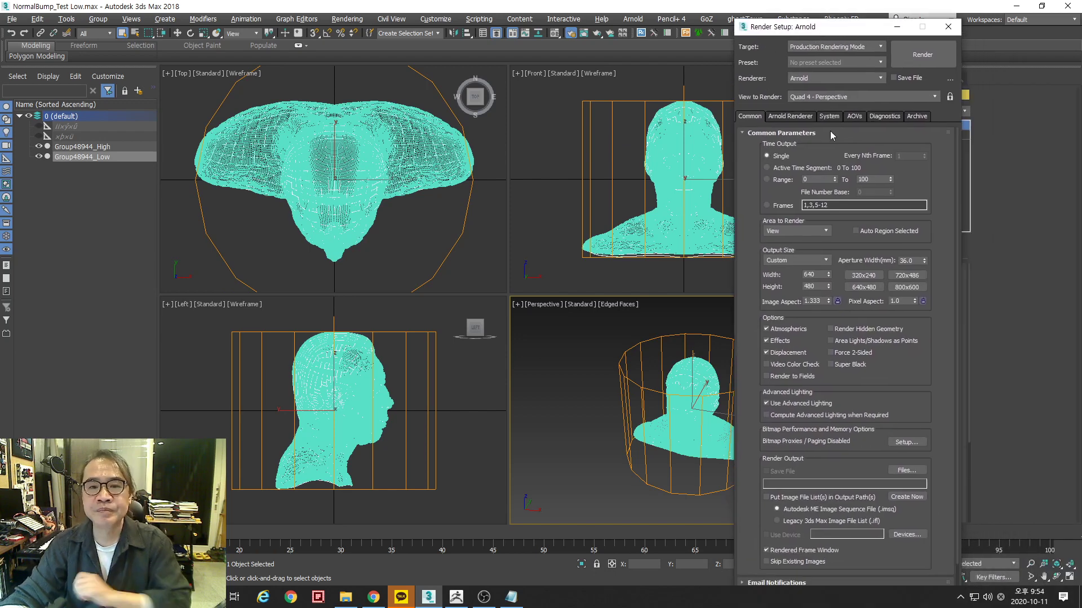
pyautogui.click(812, 81)
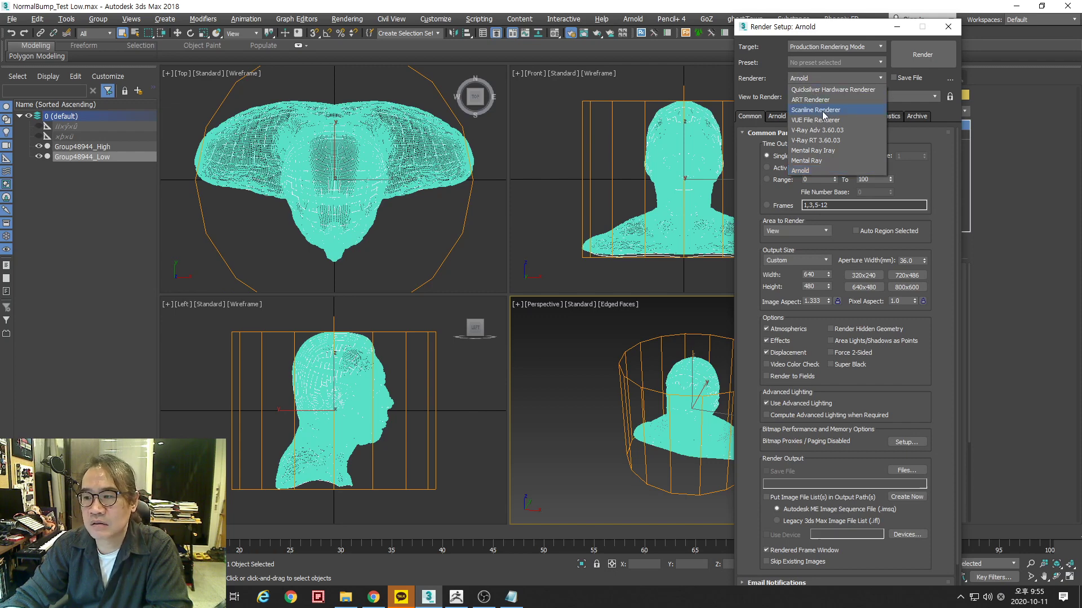
pyautogui.click(822, 111)
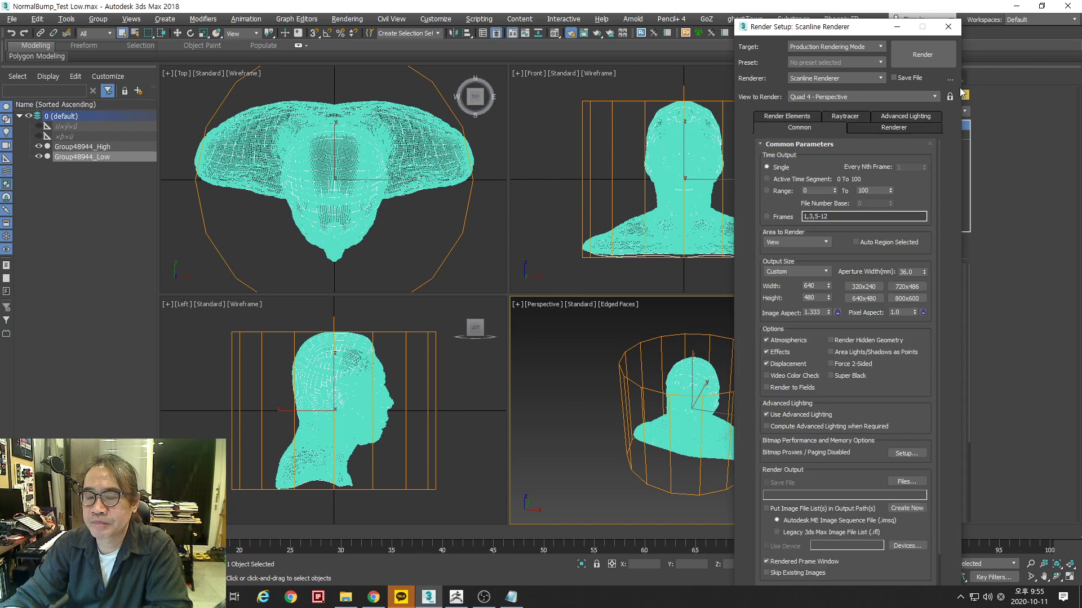
pyautogui.click(948, 27)
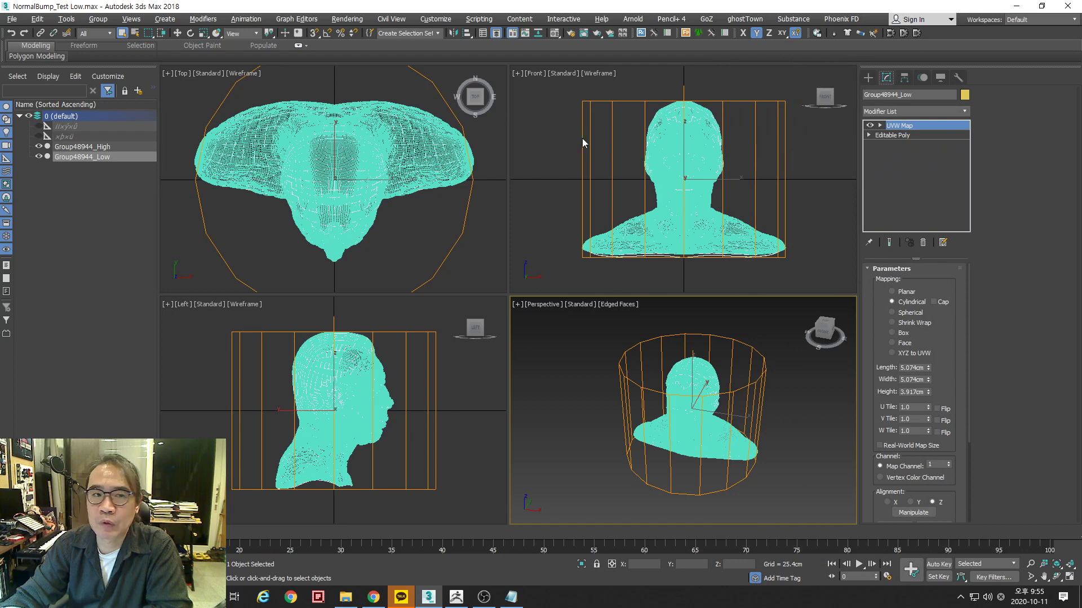
# Reopen Render Setup to check the assigned renderer and the available renderer choices, and close it again
pyautogui.click(347, 19)
pyautogui.click(357, 81)
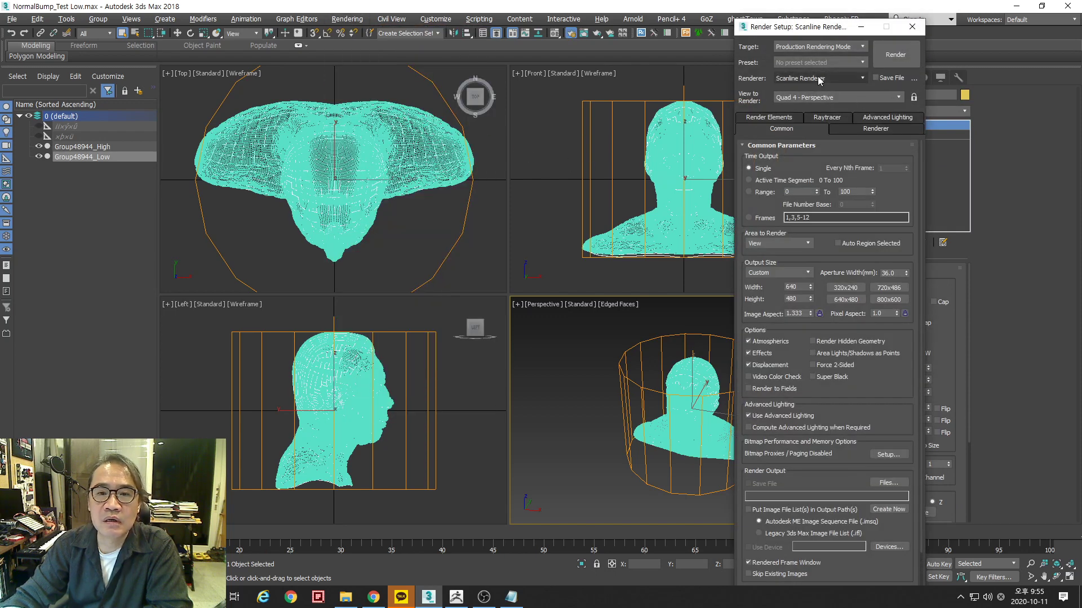
pyautogui.click(817, 79)
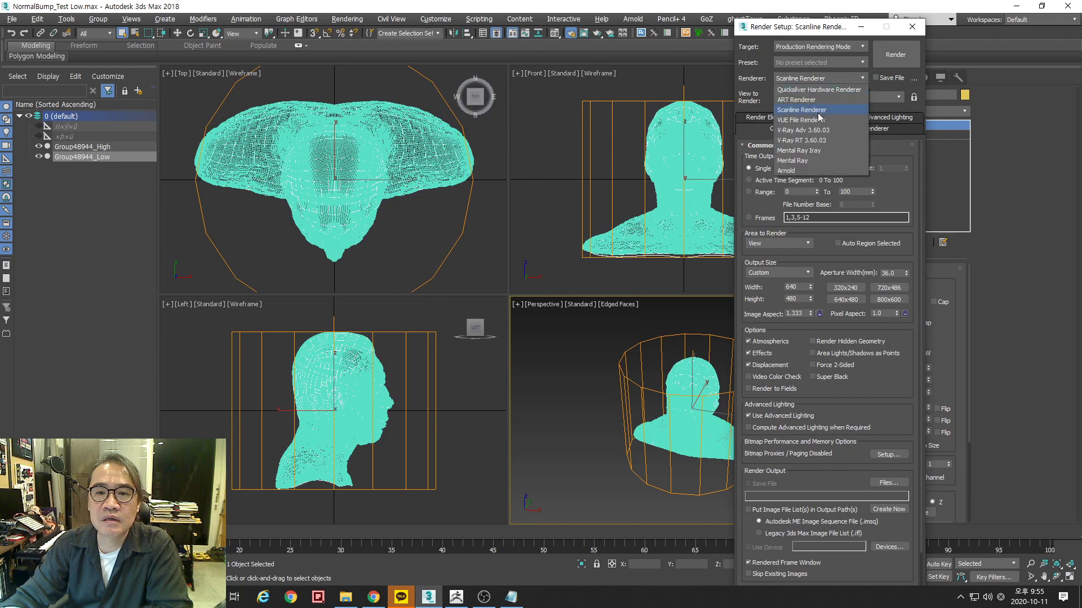
pyautogui.click(819, 117)
pyautogui.click(912, 27)
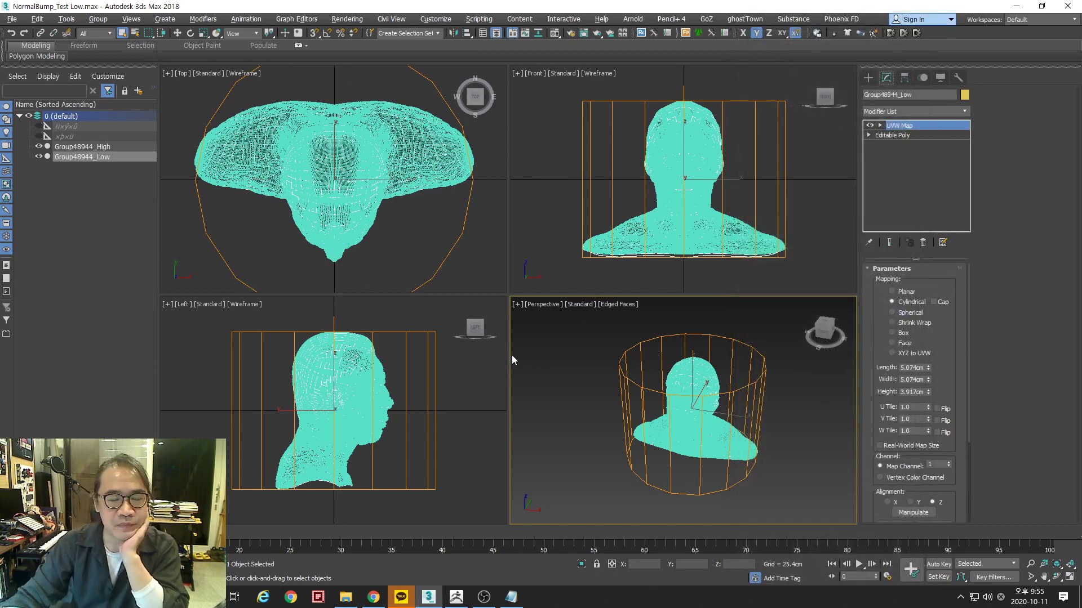
# Bring up Render To Texture for Group48944_Low and enable its projection mapping
pyautogui.click(345, 19)
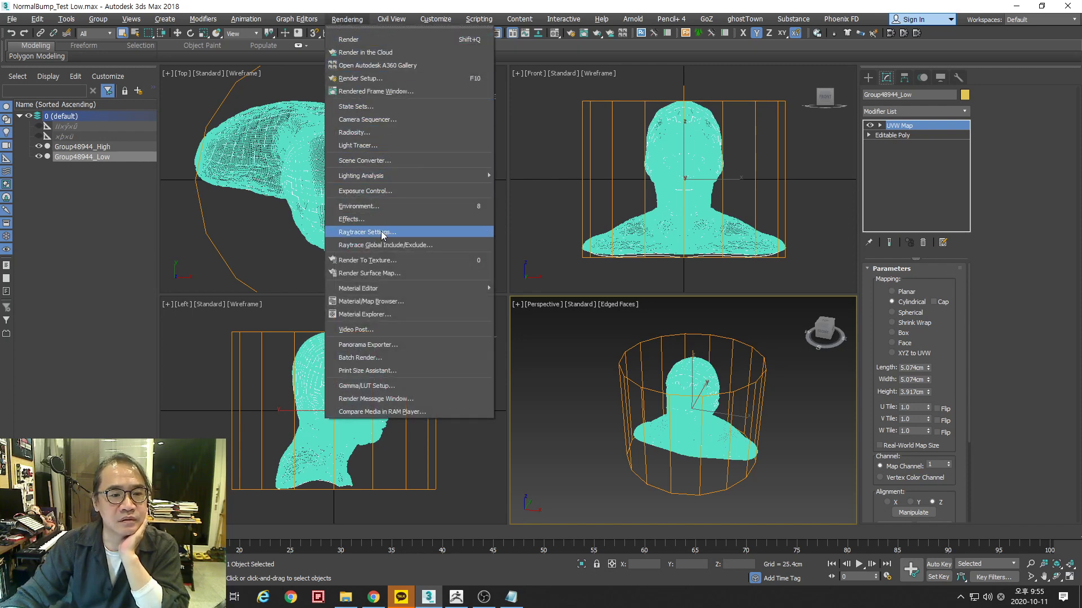
pyautogui.click(389, 263)
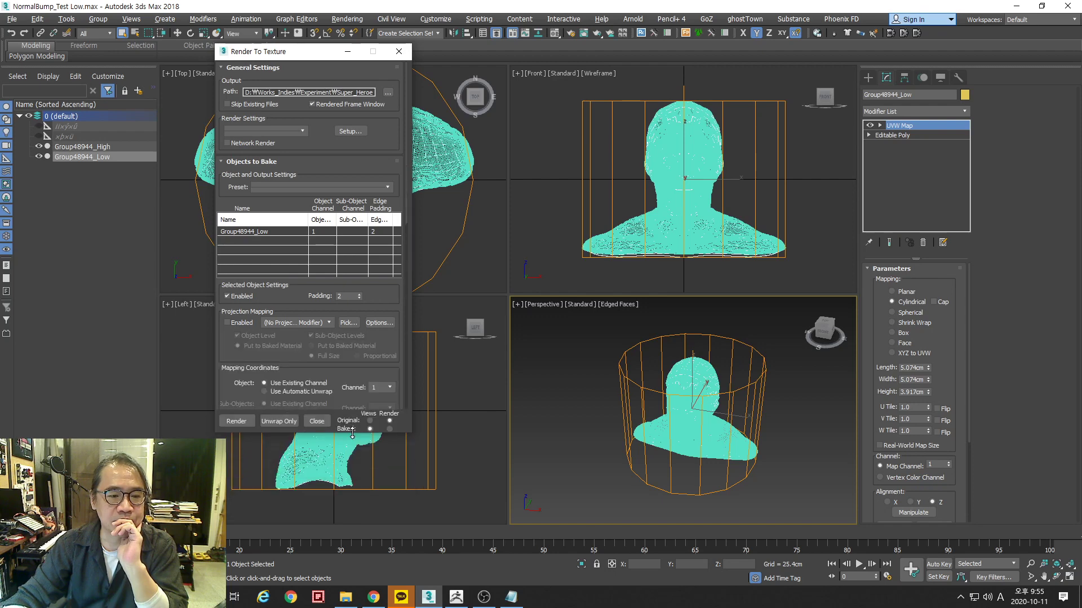
pyautogui.moveTo(349, 510); pyautogui.dragTo(350, 555)
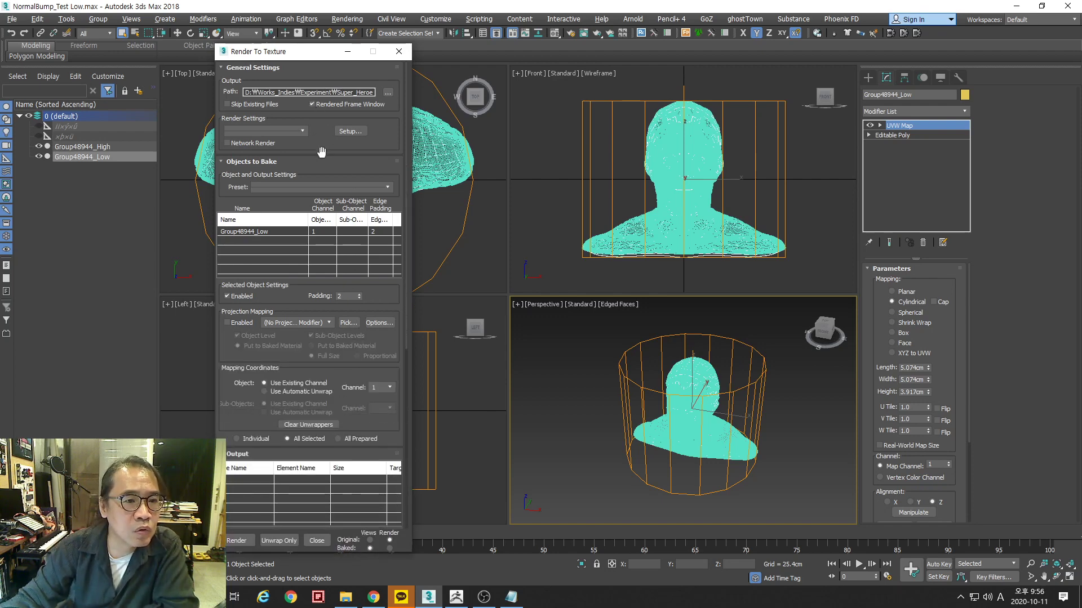
pyautogui.moveTo(317, 146); pyautogui.dragTo(311, 83)
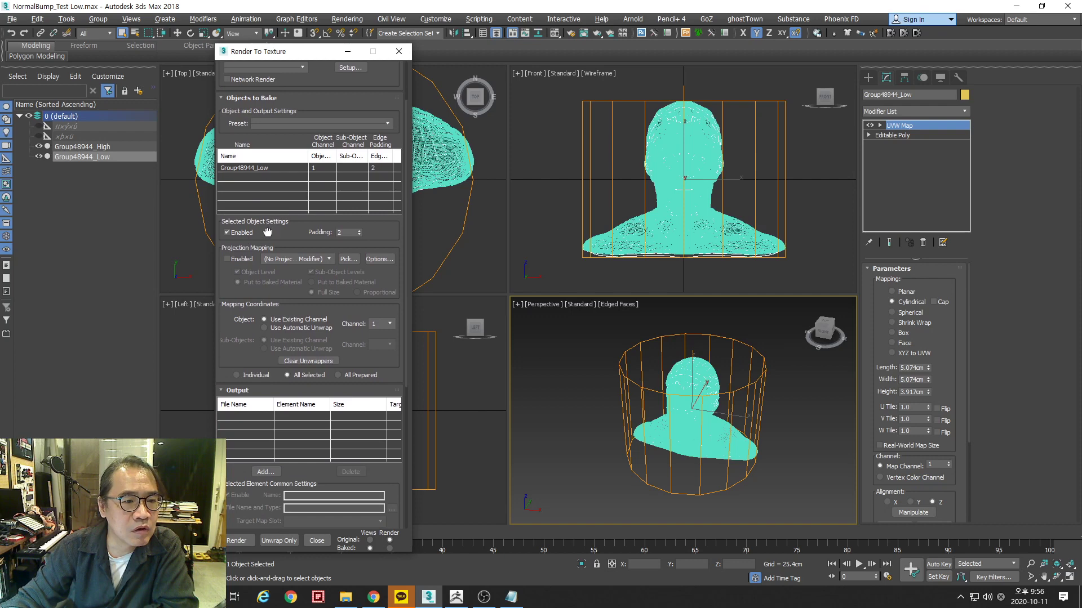
pyautogui.moveTo(267, 235); pyautogui.dragTo(262, 201)
pyautogui.click(238, 227)
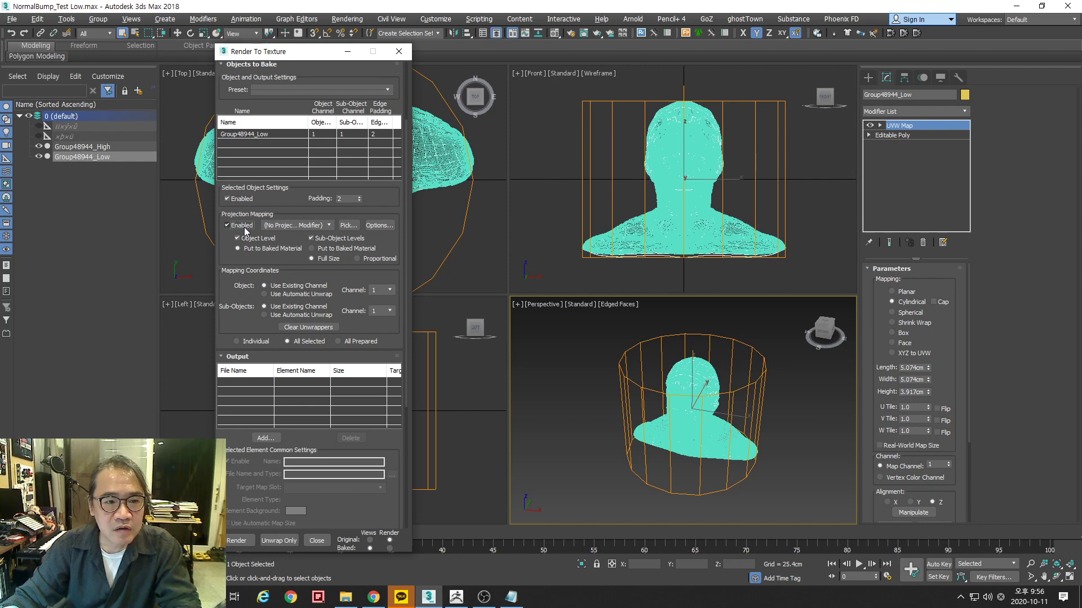
# Pick Group48944_High as the projection target for the low-poly head
pyautogui.click(347, 225)
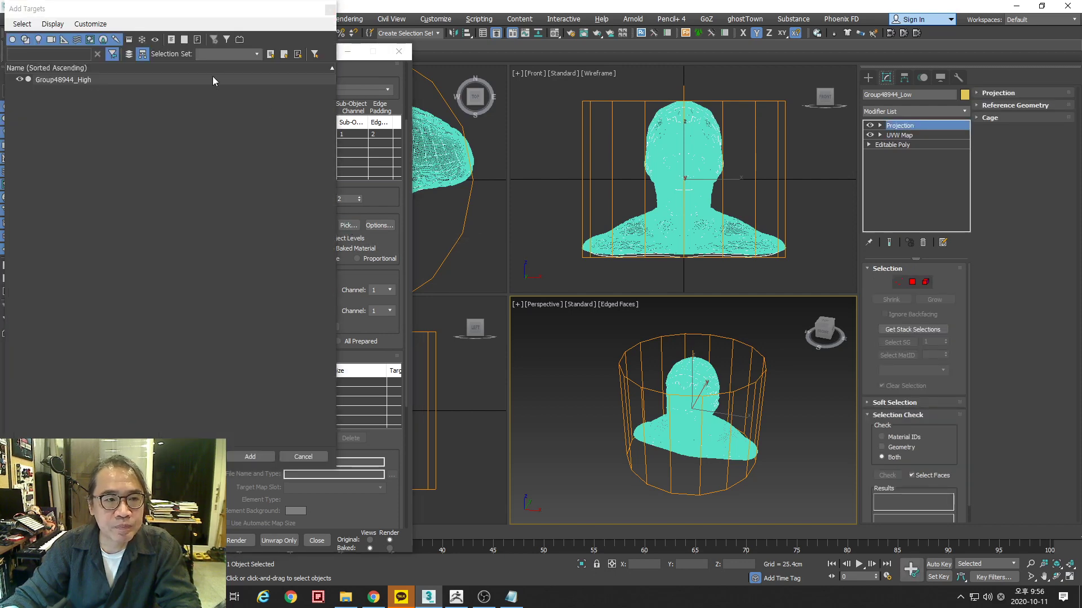
pyautogui.moveTo(128, 15); pyautogui.dragTo(708, 89)
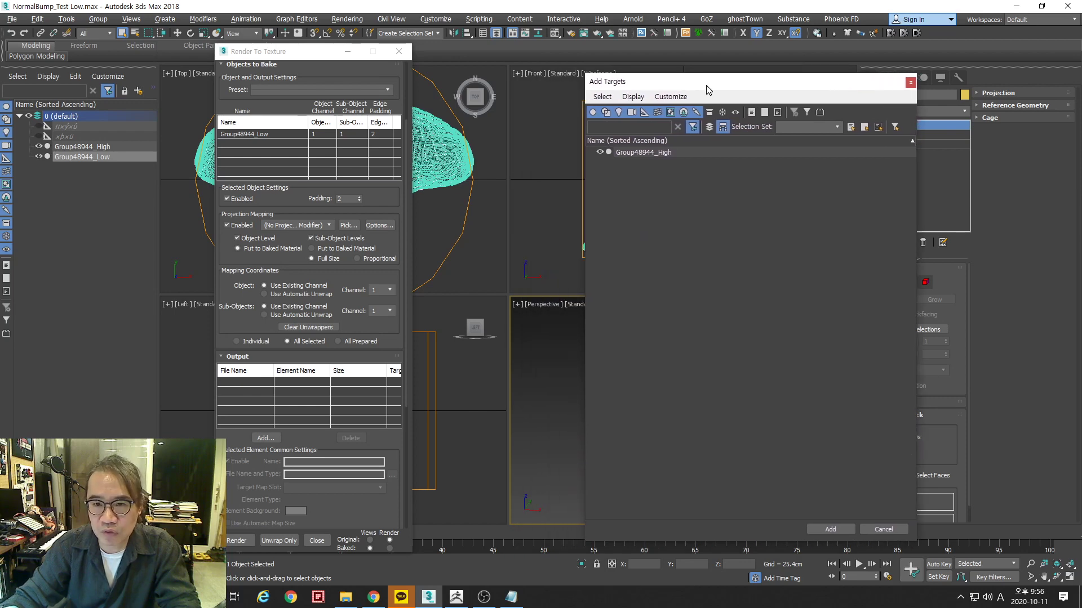
pyautogui.click(643, 152)
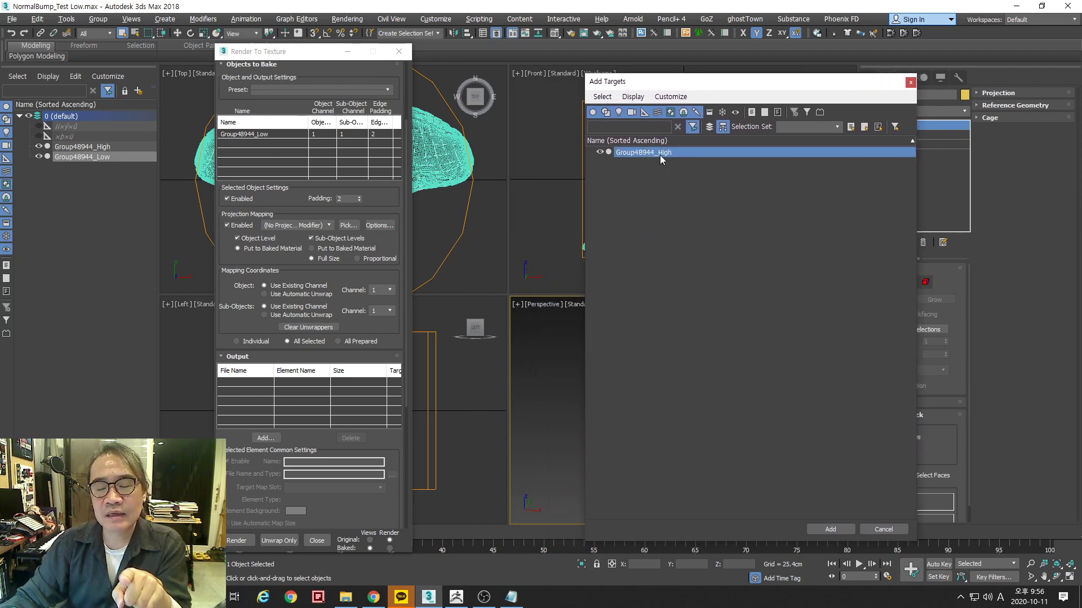
pyautogui.click(820, 529)
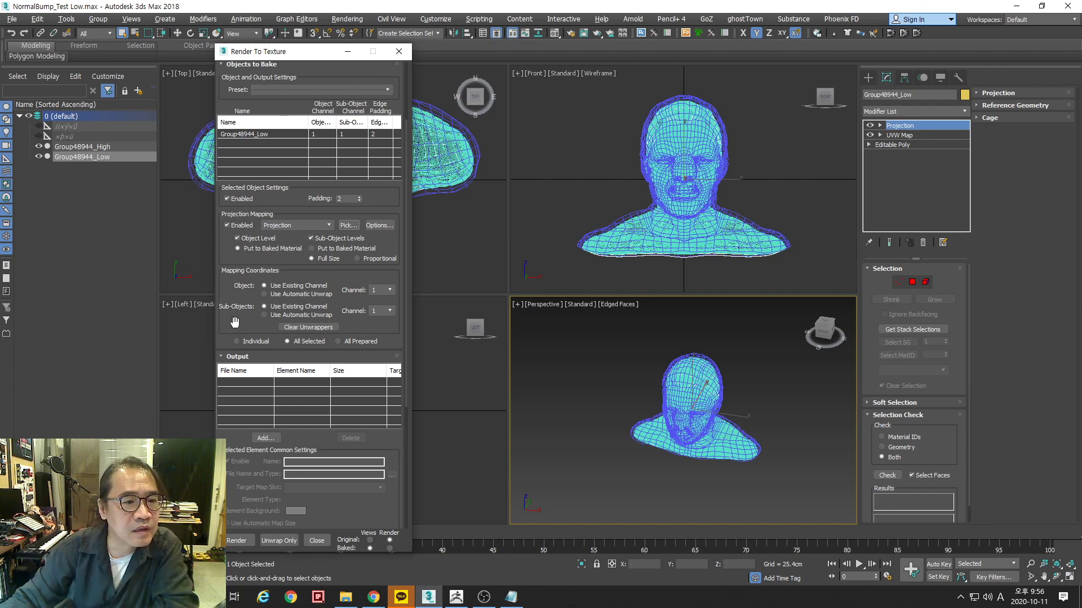
# Add a NormalsMap texture element to the Render To Texture output, keeping the existing mapping channel 1
pyautogui.moveTo(236, 327); pyautogui.dragTo(236, 291)
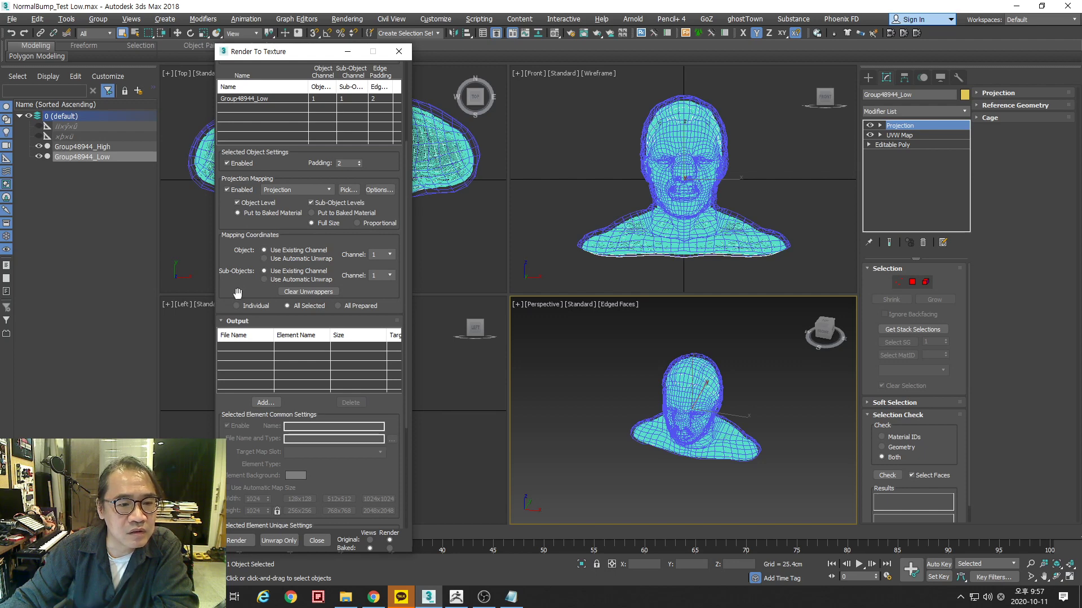
pyautogui.moveTo(238, 292); pyautogui.dragTo(241, 261)
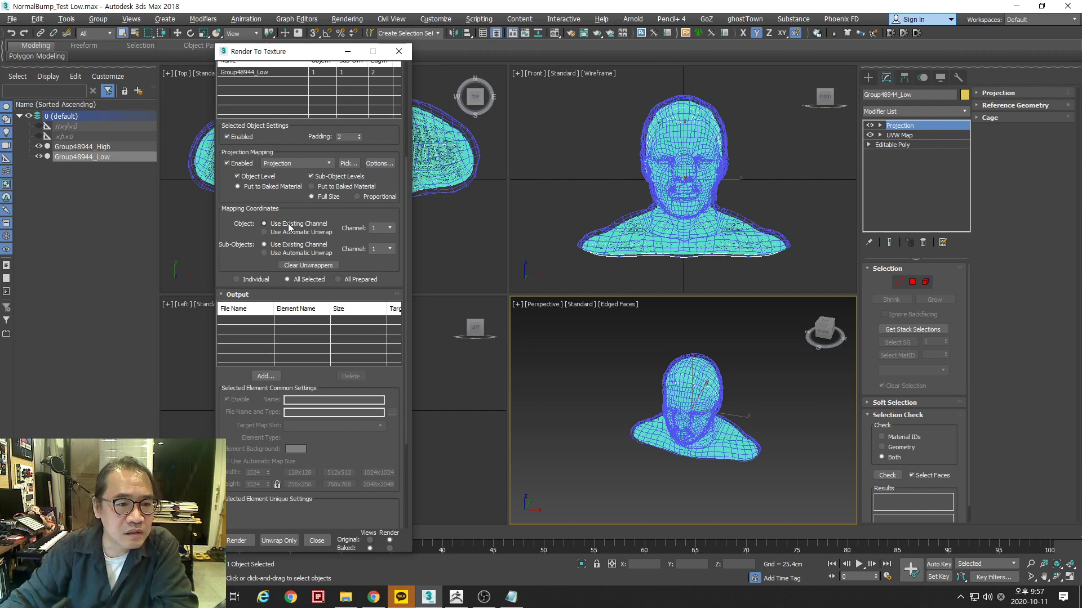
pyautogui.moveTo(243, 264); pyautogui.dragTo(248, 173)
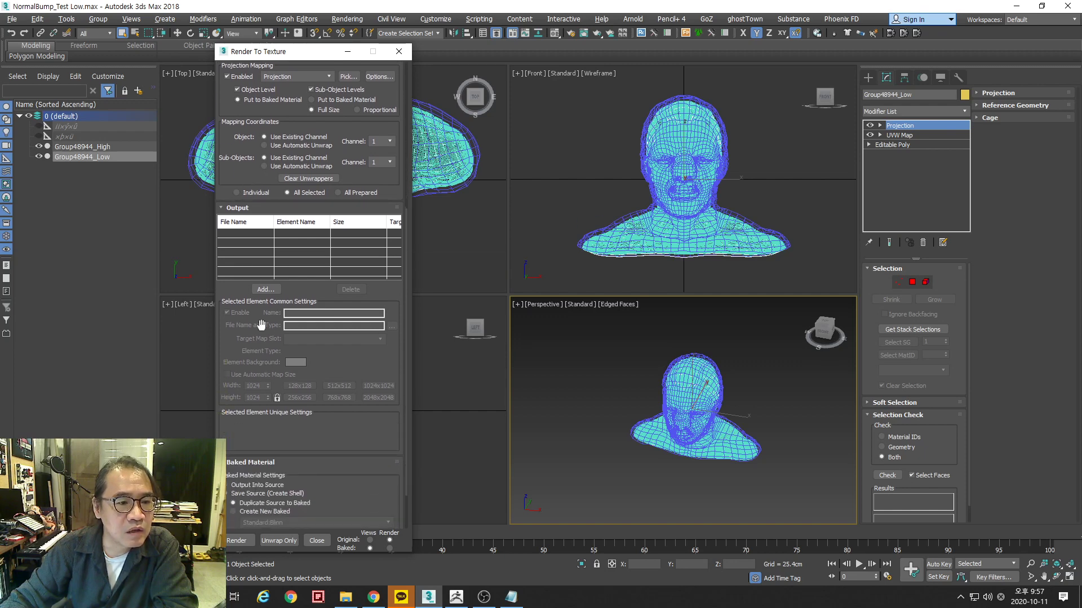
pyautogui.click(266, 290)
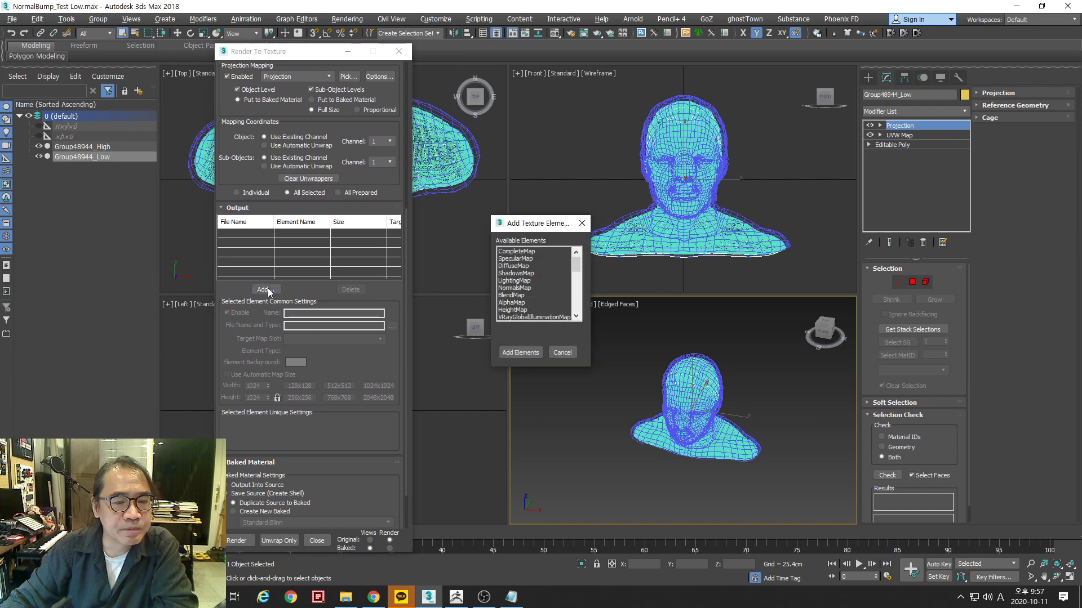
pyautogui.moveTo(530, 224); pyautogui.dragTo(485, 221)
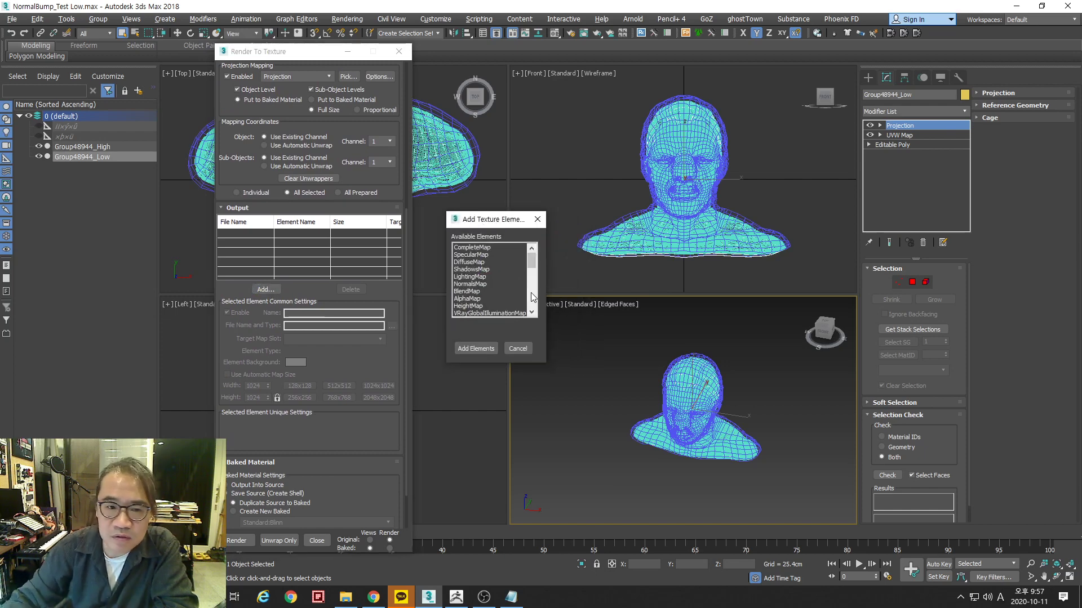
pyautogui.moveTo(531, 262)
pyautogui.mouseDown()
pyautogui.moveTo(532, 277)
pyautogui.moveTo(532, 266)
pyautogui.mouseUp()
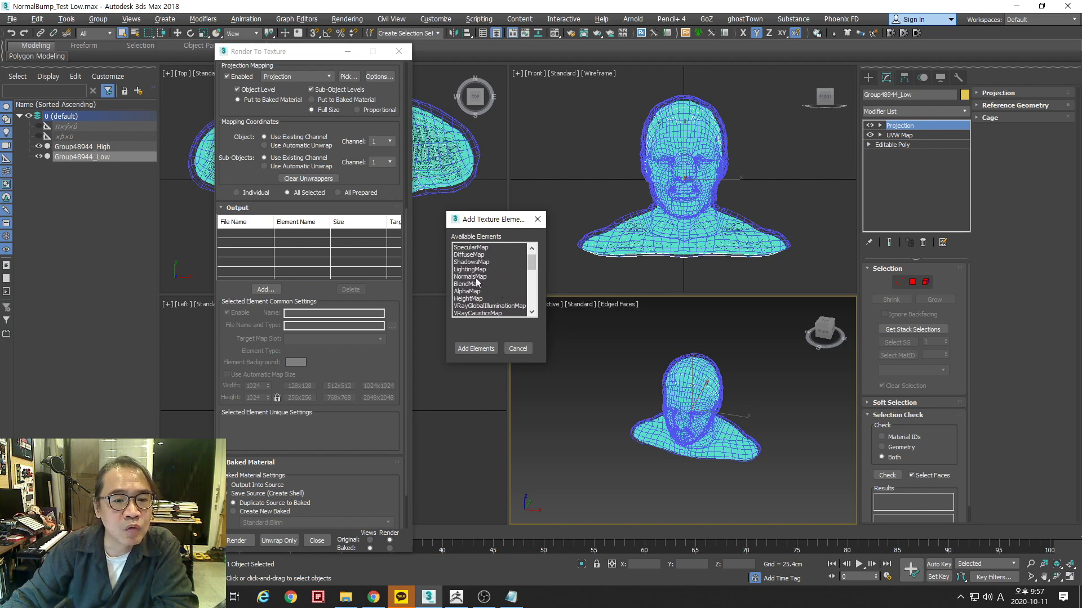
pyautogui.click(477, 278)
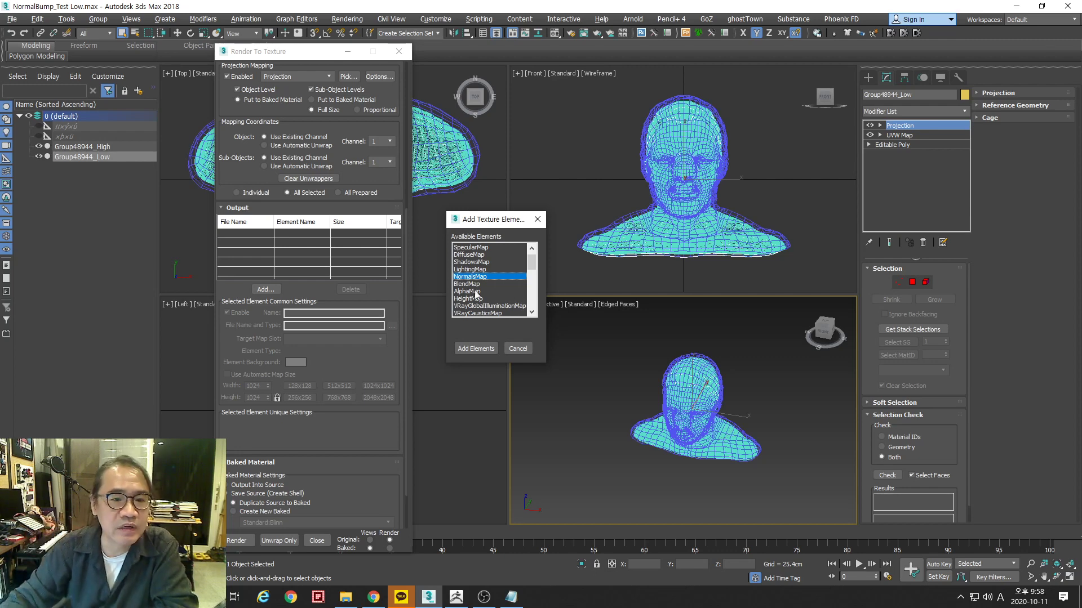
pyautogui.click(476, 349)
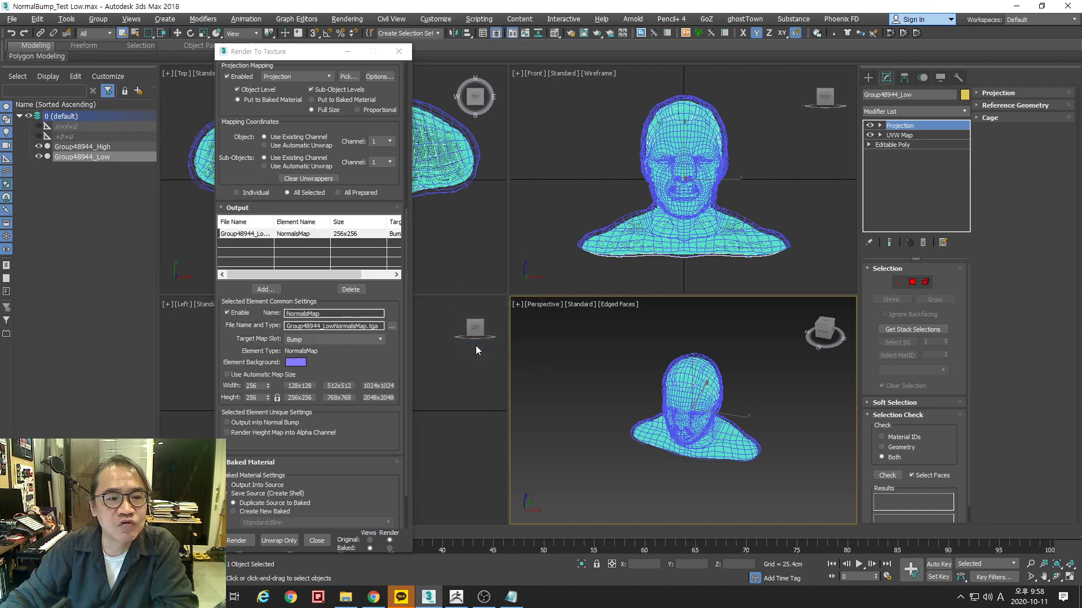
# Browse to the D:\_Render Test\_test ZBrush folder as the save location for the NormalsMap output file
pyautogui.moveTo(373, 357); pyautogui.dragTo(383, 303)
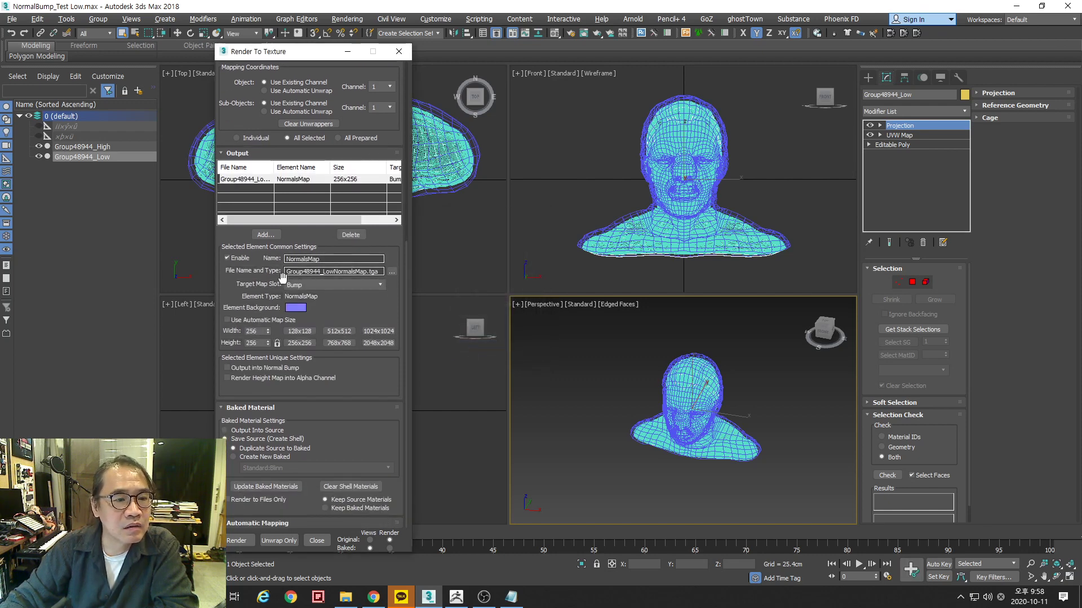
pyautogui.click(393, 273)
pyautogui.moveTo(498, 73); pyautogui.dragTo(661, 86)
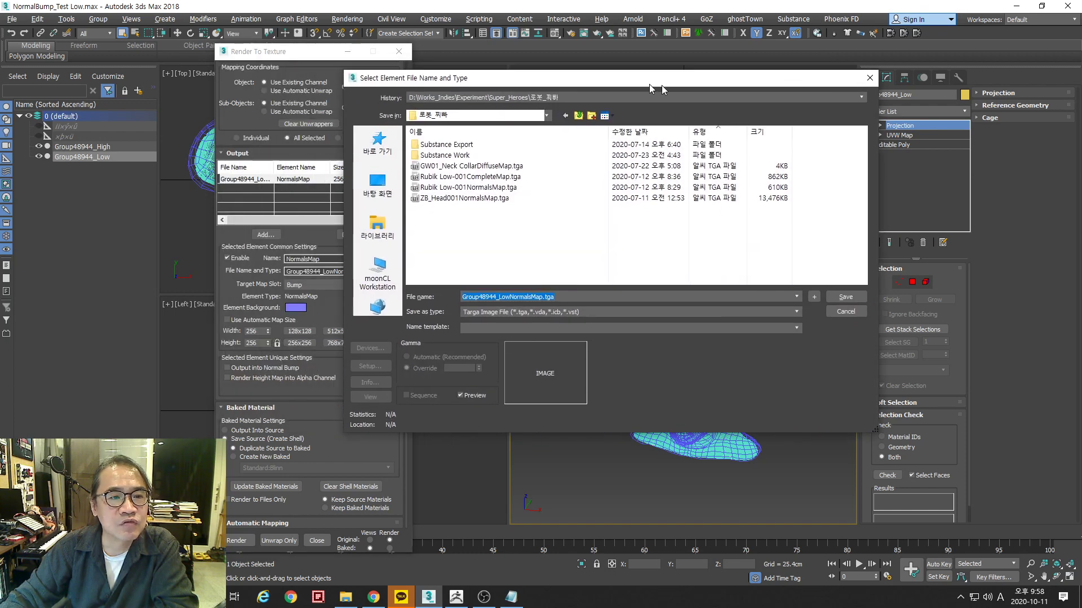
pyautogui.click(545, 120)
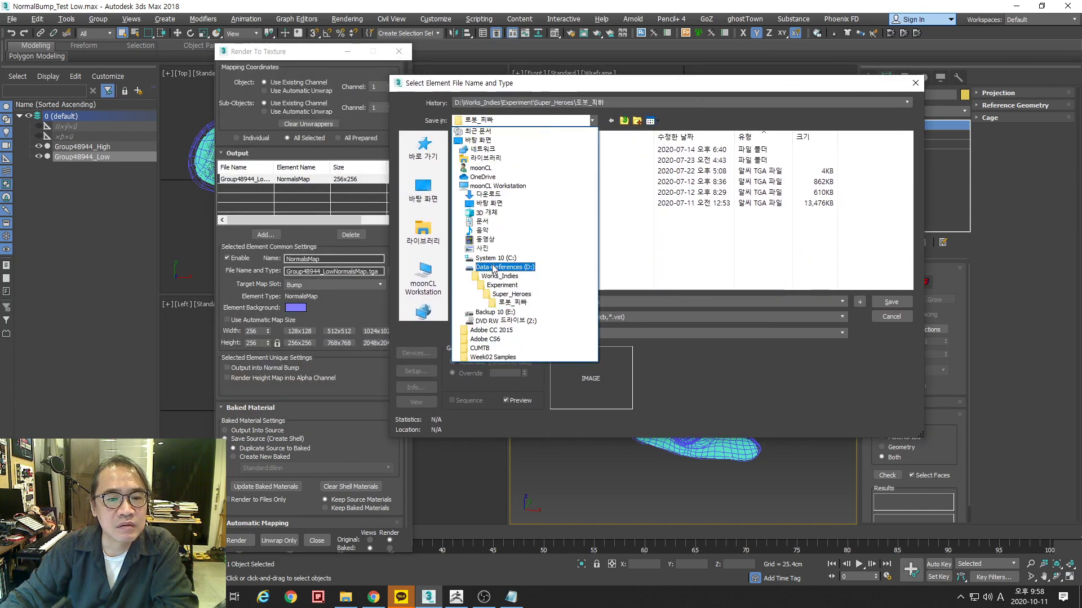
pyautogui.click(493, 273)
pyautogui.doubleClick(484, 149)
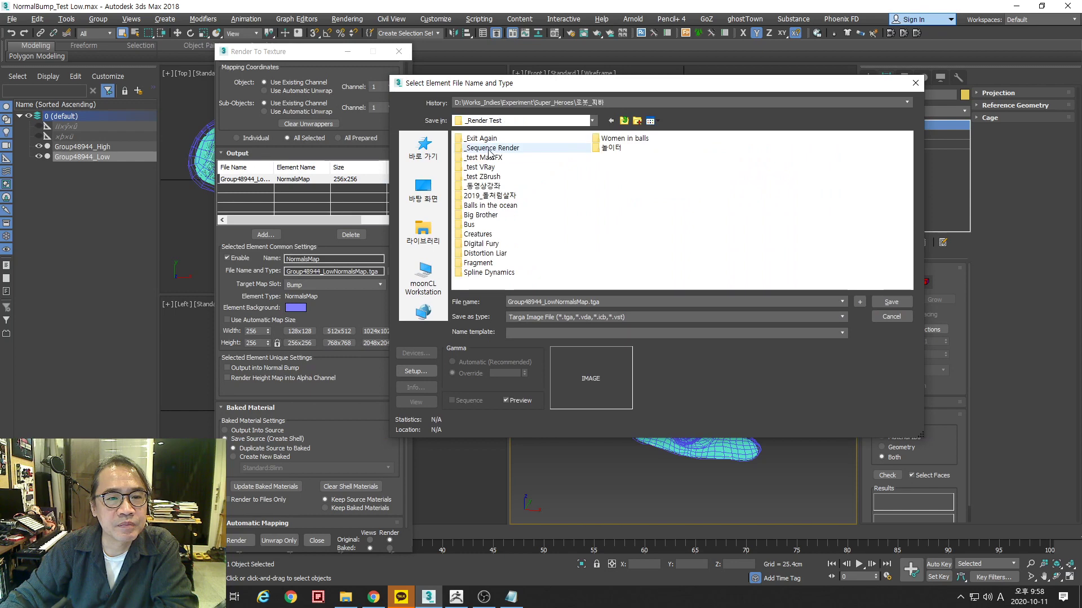
pyautogui.doubleClick(483, 177)
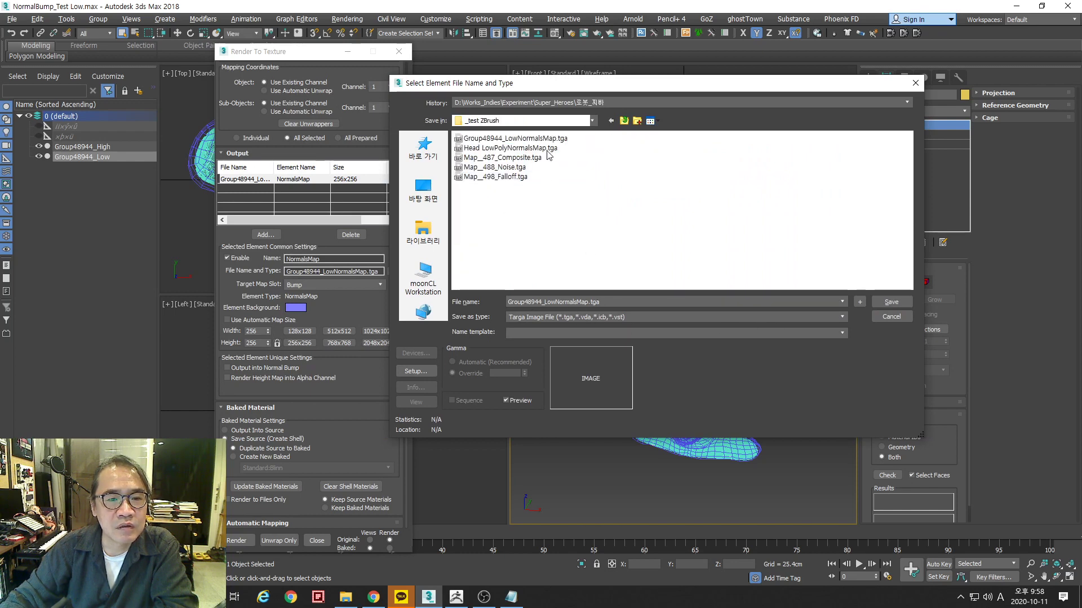
# Save the output file as Group48944_LowNormalsMap.tga, overwriting the existing one, and set the map size to 1024x1024
pyautogui.moveTo(621, 303); pyautogui.dragTo(514, 318)
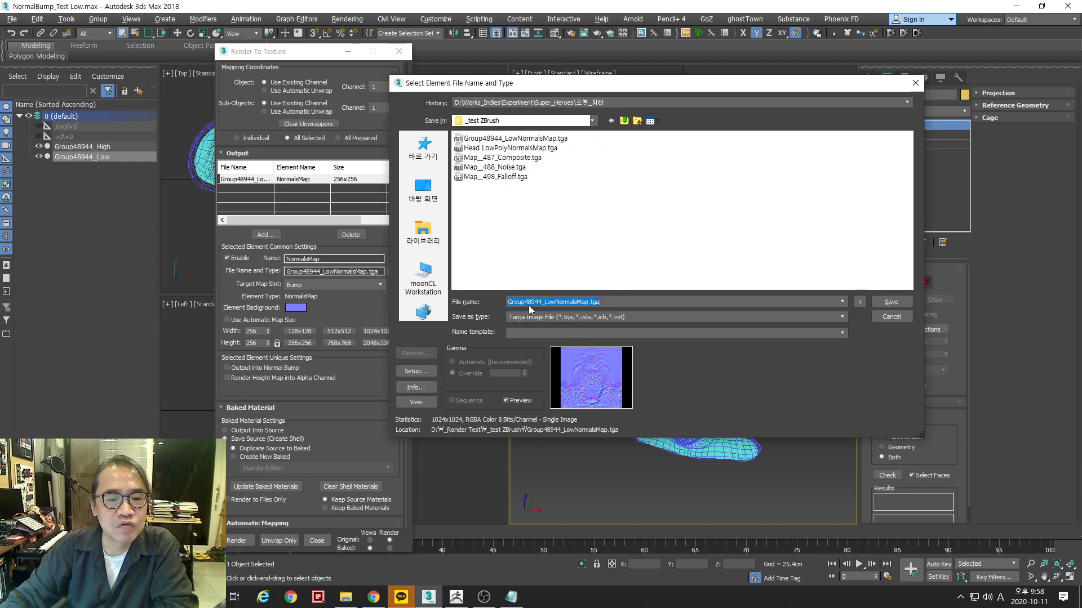
pyautogui.click(879, 304)
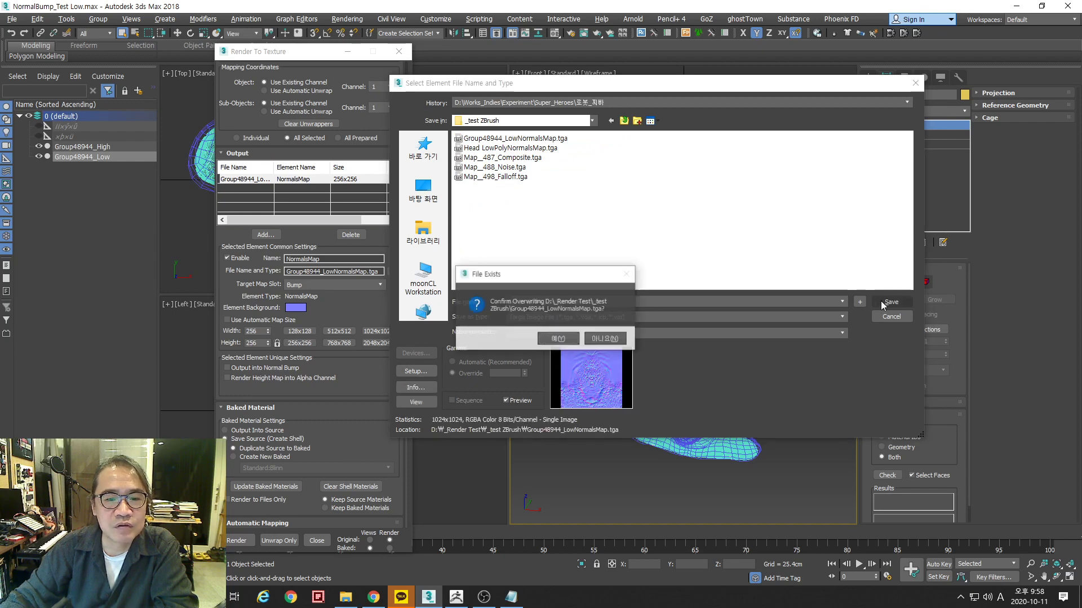
pyautogui.click(567, 340)
pyautogui.click(747, 325)
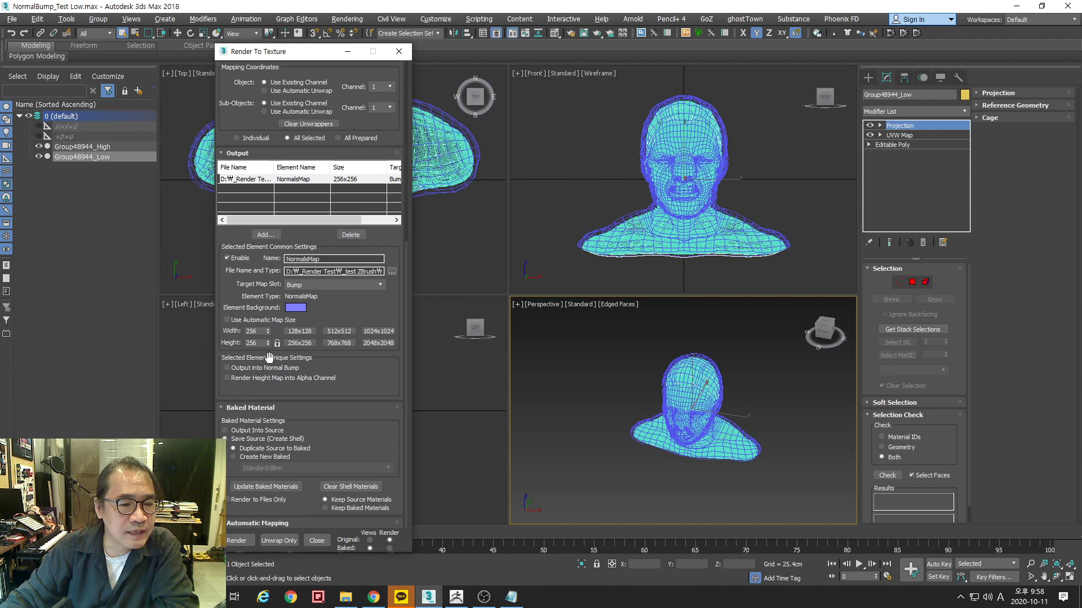
pyautogui.click(376, 333)
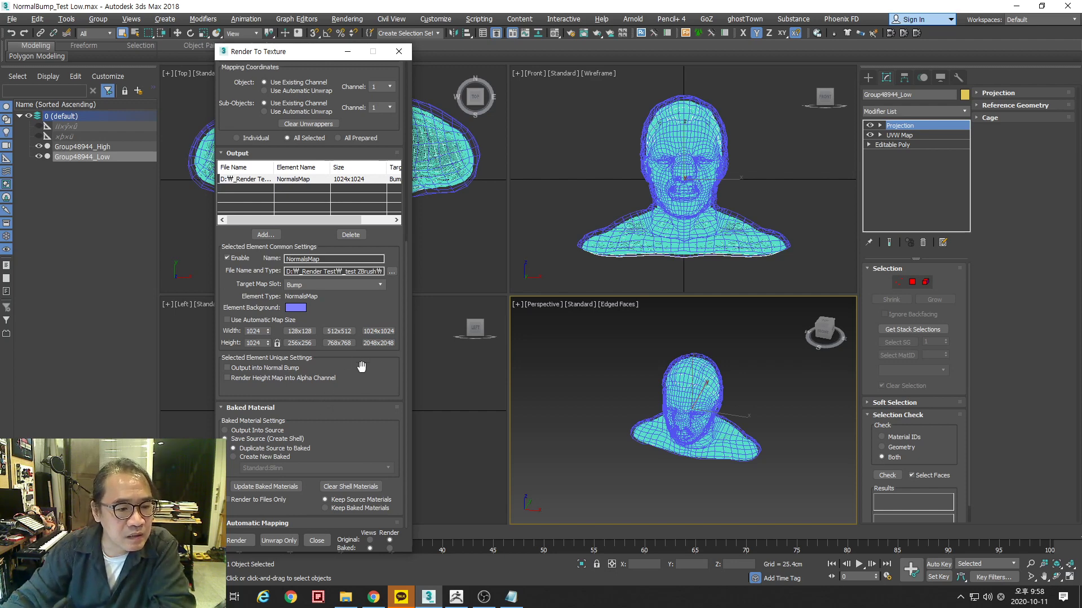
# Render the NormalsMap texture for the low-poly head, overwriting the existing file, and close the rendered preview and Render To Texture
pyautogui.click(236, 541)
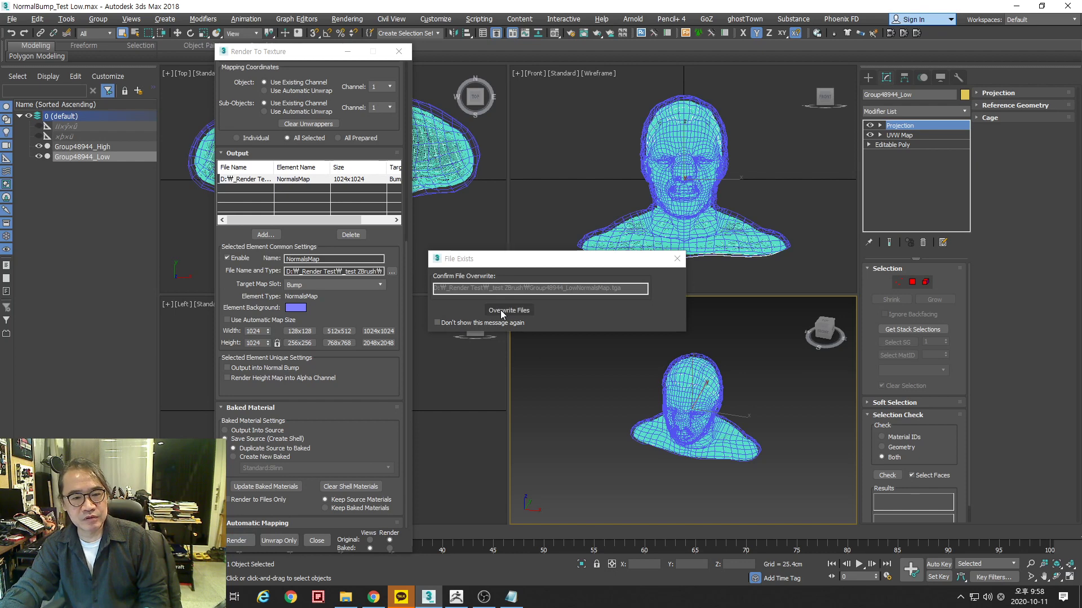
pyautogui.click(504, 310)
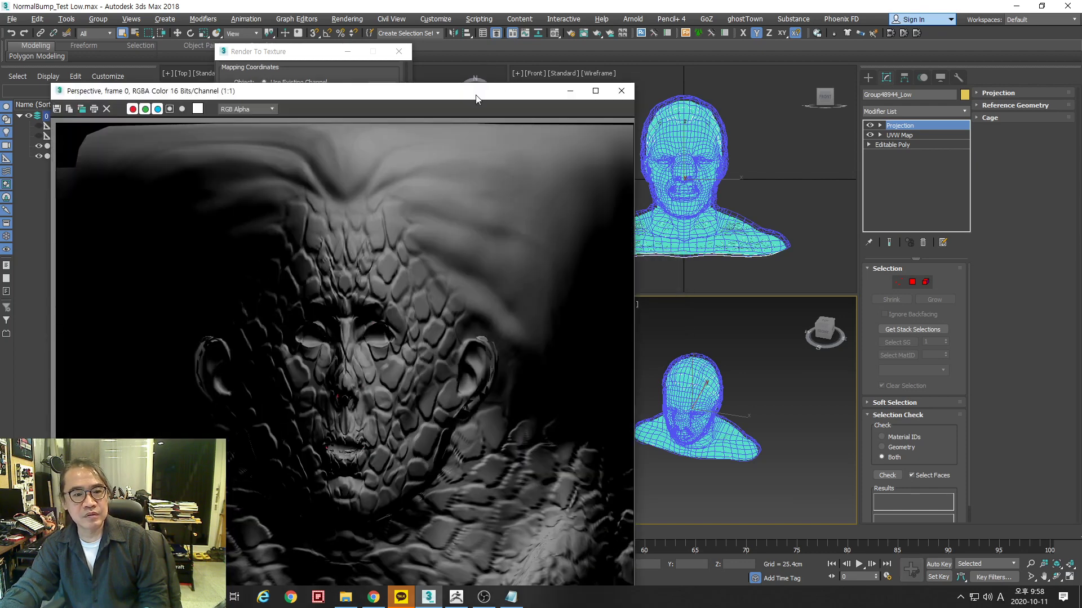
pyautogui.moveTo(476, 99); pyautogui.dragTo(575, 35)
pyautogui.moveTo(505, 28); pyautogui.dragTo(528, 21)
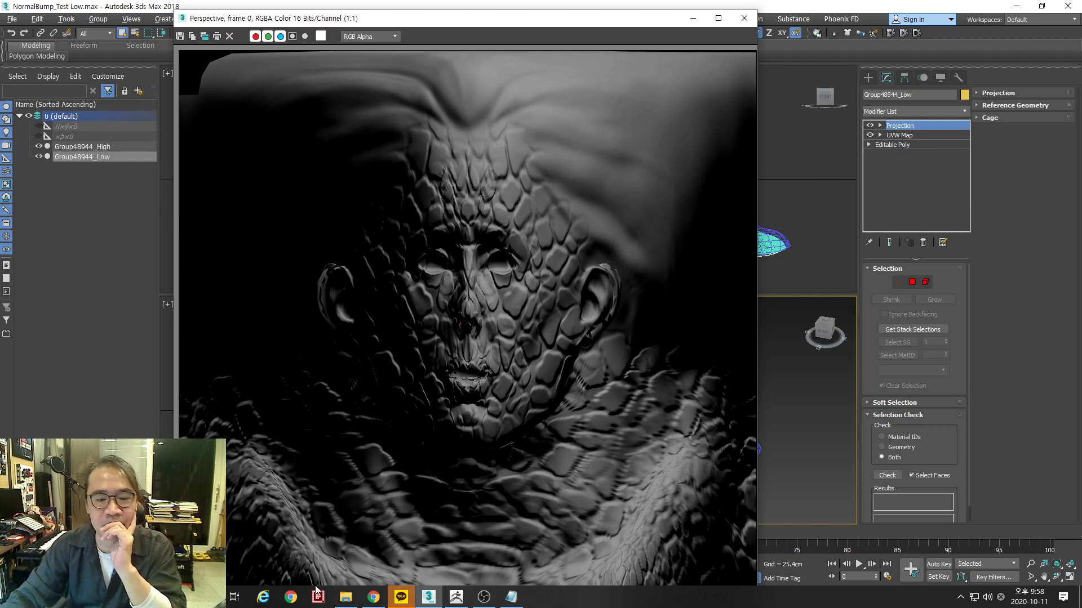
pyautogui.click(743, 18)
pyautogui.click(316, 540)
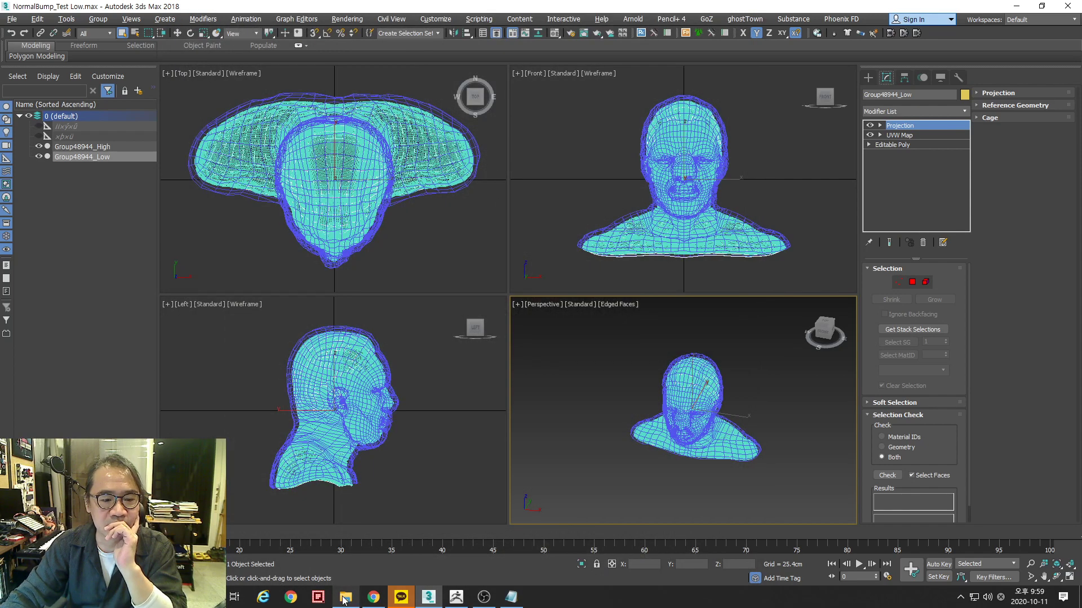
# View the baked image Group48944_LowNormalsMap.tga from the D:\_Render Test\_test ZBrush folder and inspect its scale detail
pyautogui.click(345, 597)
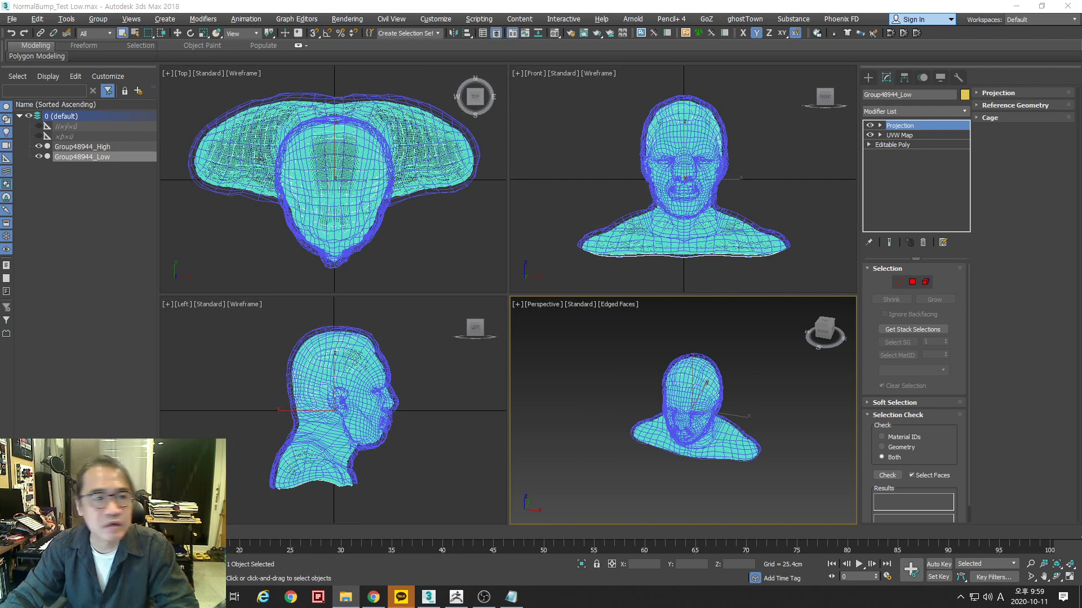
pyautogui.click(11, 19)
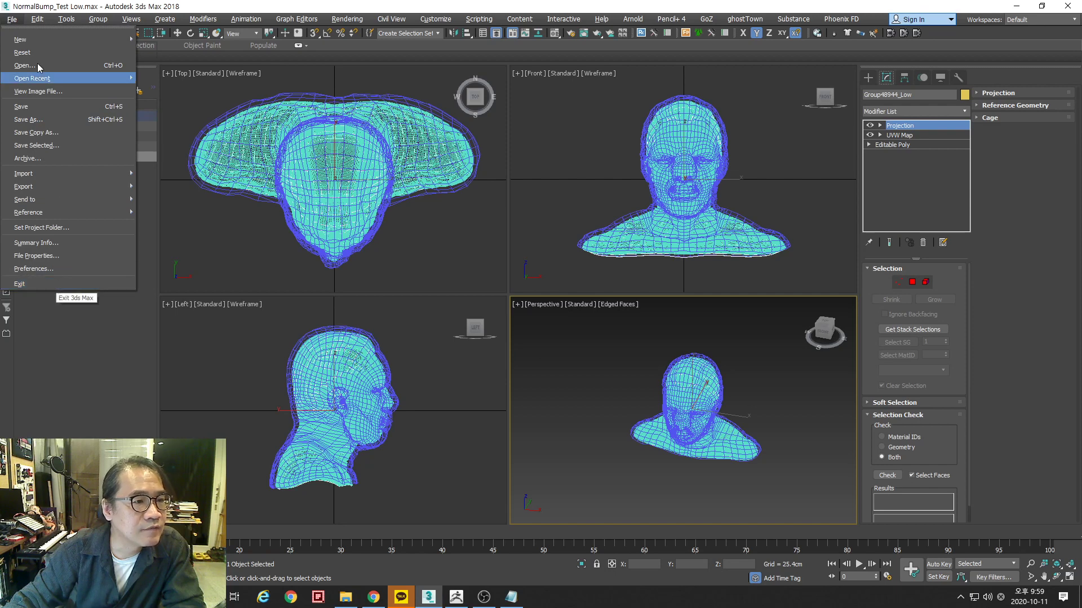
pyautogui.moveTo(34, 23)
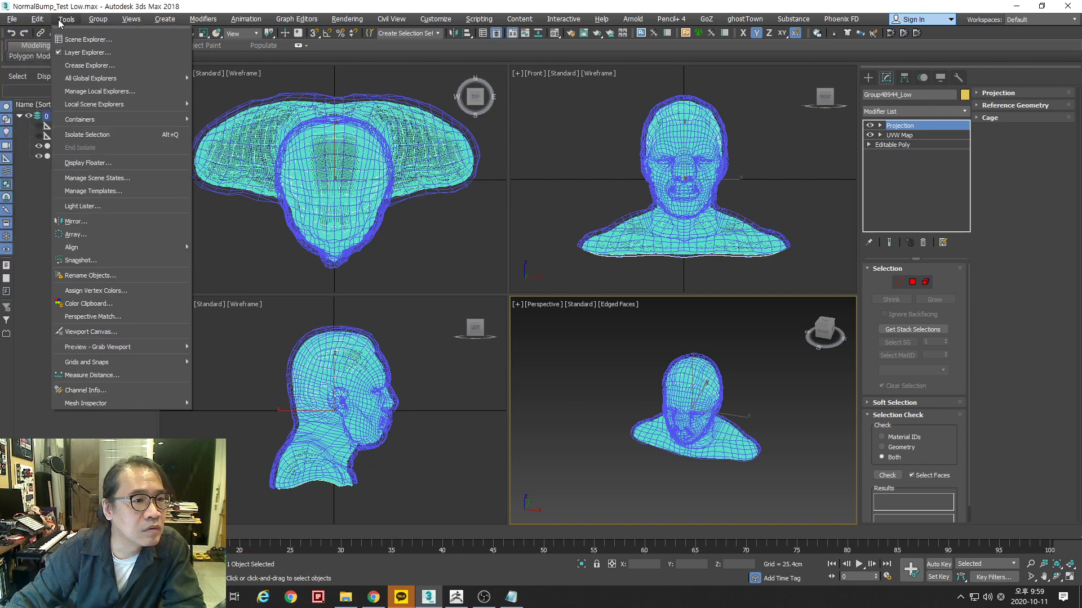
pyautogui.moveTo(135, 21)
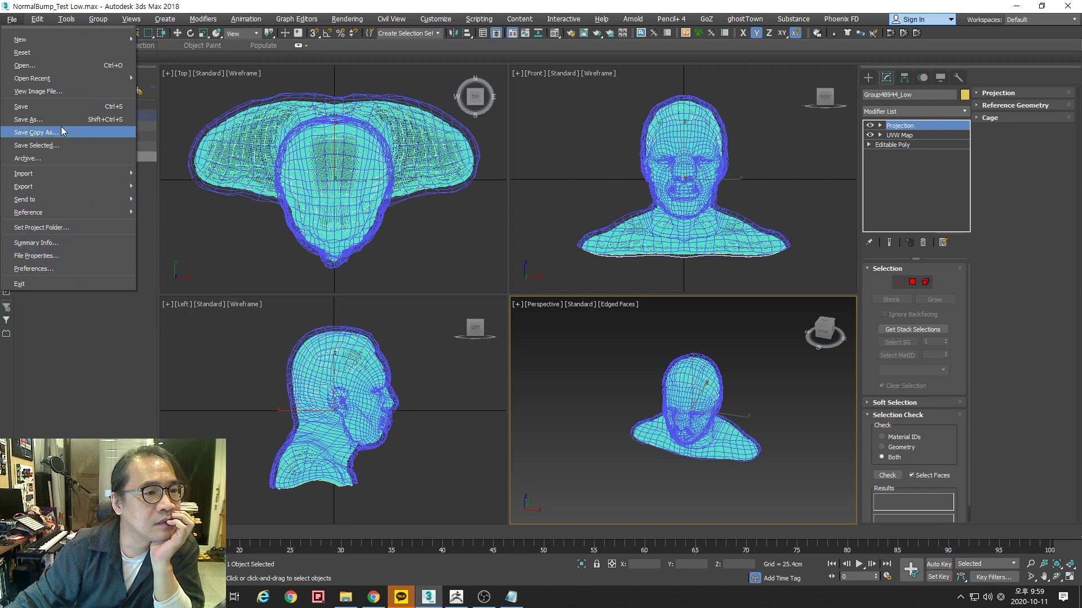
pyautogui.click(59, 92)
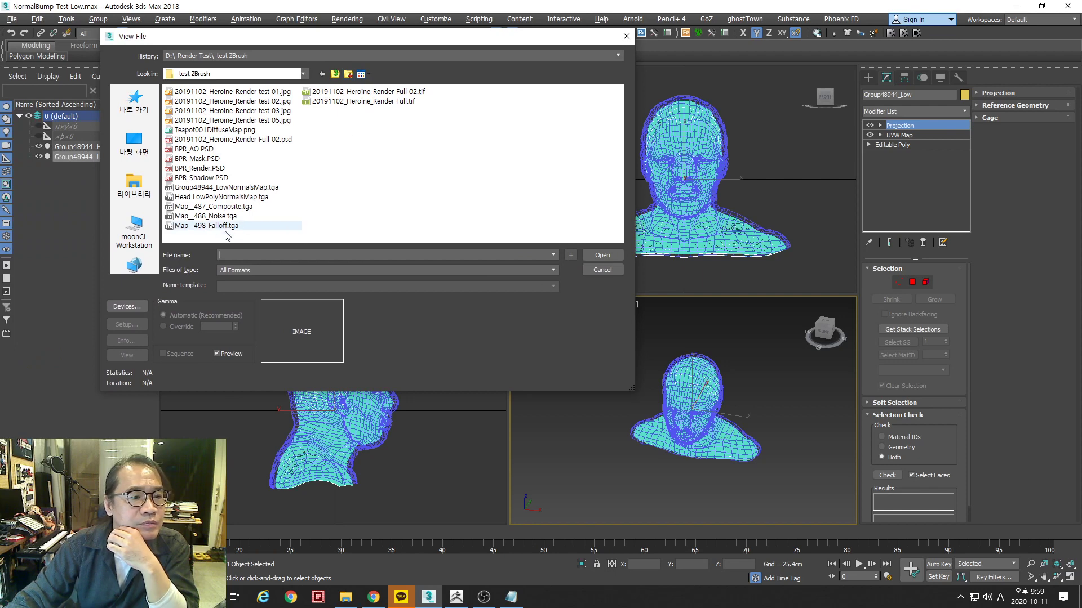
pyautogui.click(265, 188)
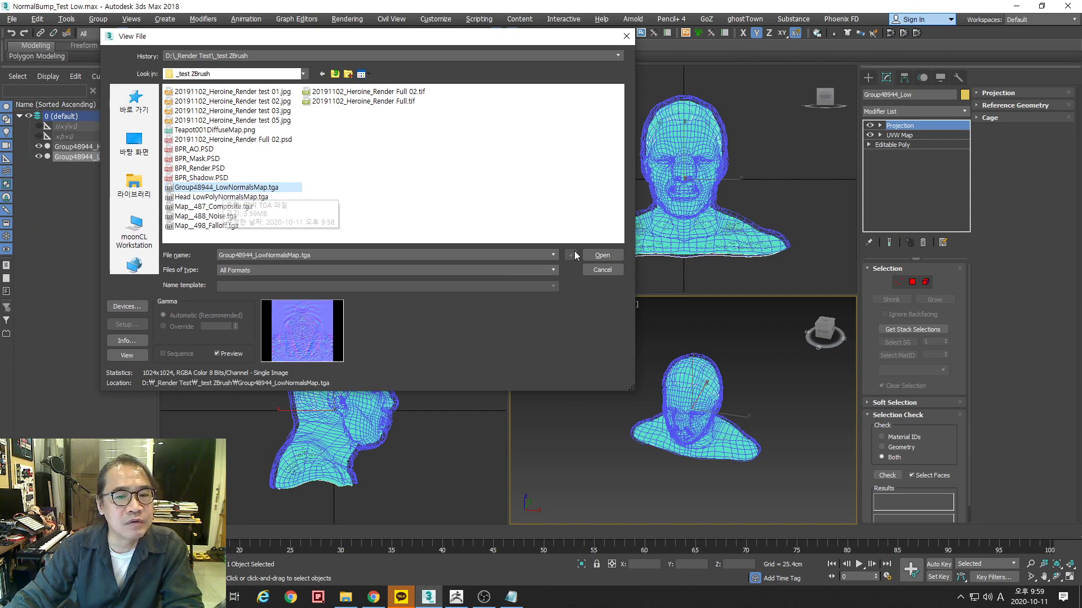
pyautogui.click(603, 256)
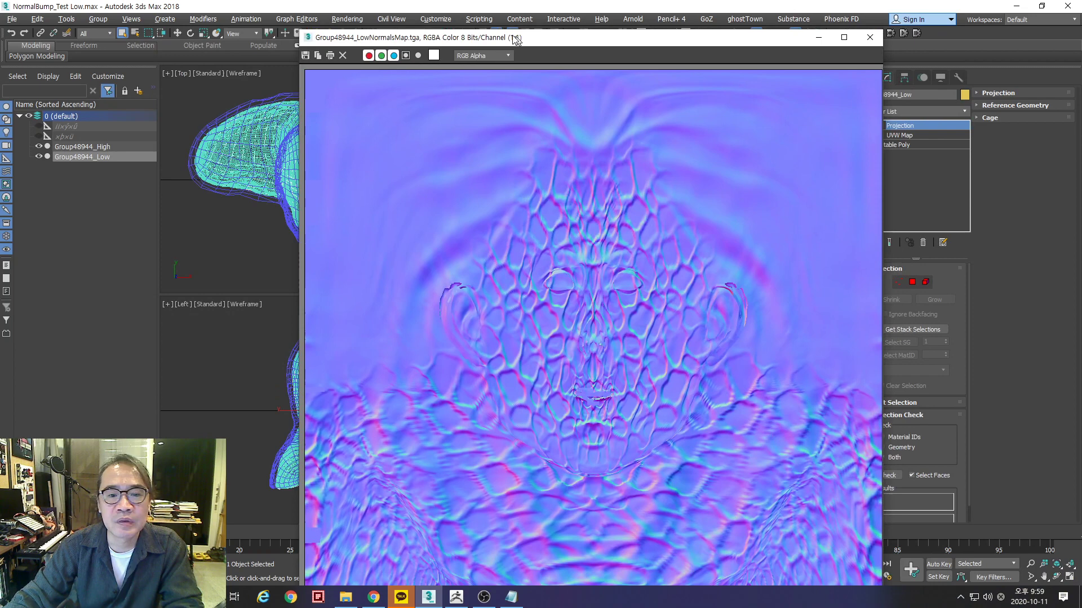
pyautogui.moveTo(516, 38); pyautogui.dragTo(476, 26)
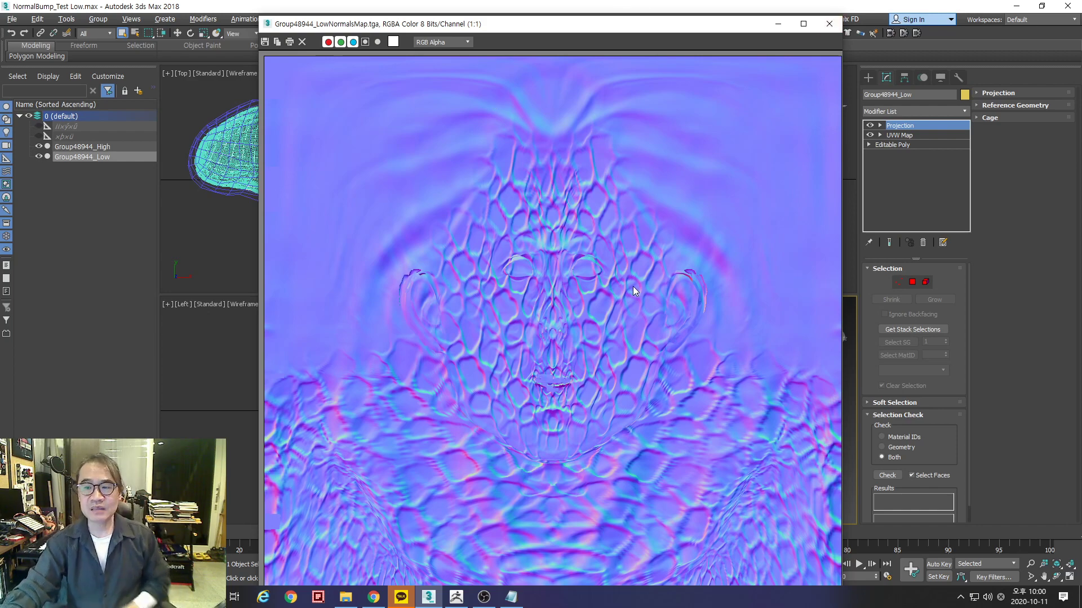
pyautogui.click(829, 23)
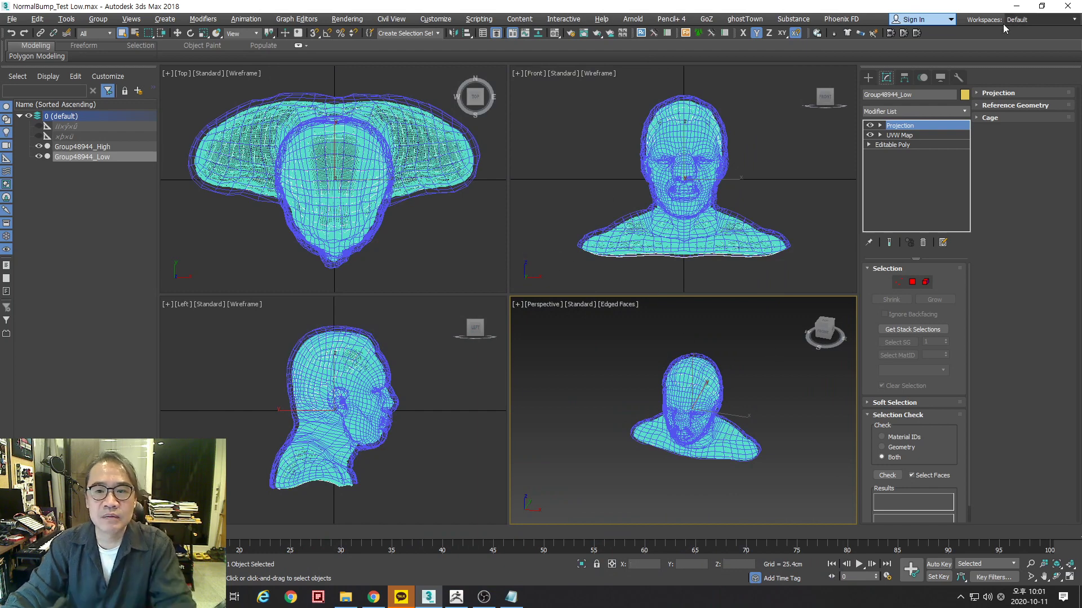
# Hide Group48944_High and frame the low-poly head in a maximized Perspective view
pyautogui.click(39, 147)
pyautogui.hotkey('alt', 'w')
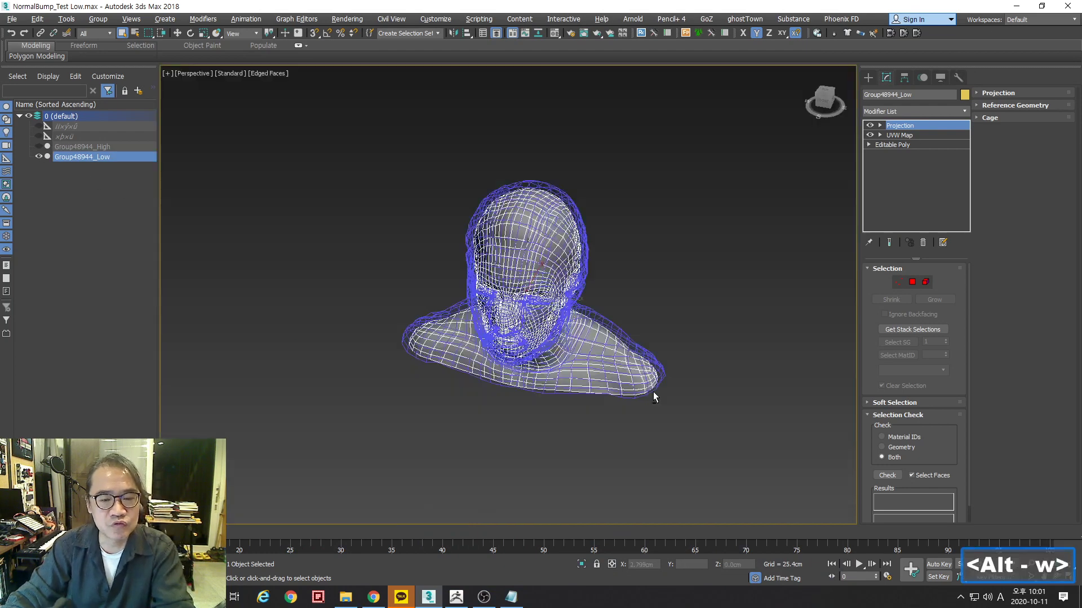
pyautogui.moveTo(547, 348); pyautogui.dragTo(525, 346, button='middle')
pyautogui.moveTo(525, 346)
pyautogui.keyDown('alt'); pyautogui.mouseDown()
pyautogui.moveTo(532, 321)
pyautogui.moveTo(534, 361)
pyautogui.mouseUp(); pyautogui.keyUp('alt')
pyautogui.keyDown('alt'); pyautogui.moveTo(534, 361); pyautogui.dragTo(530, 322, button='middle'); pyautogui.keyUp('alt')
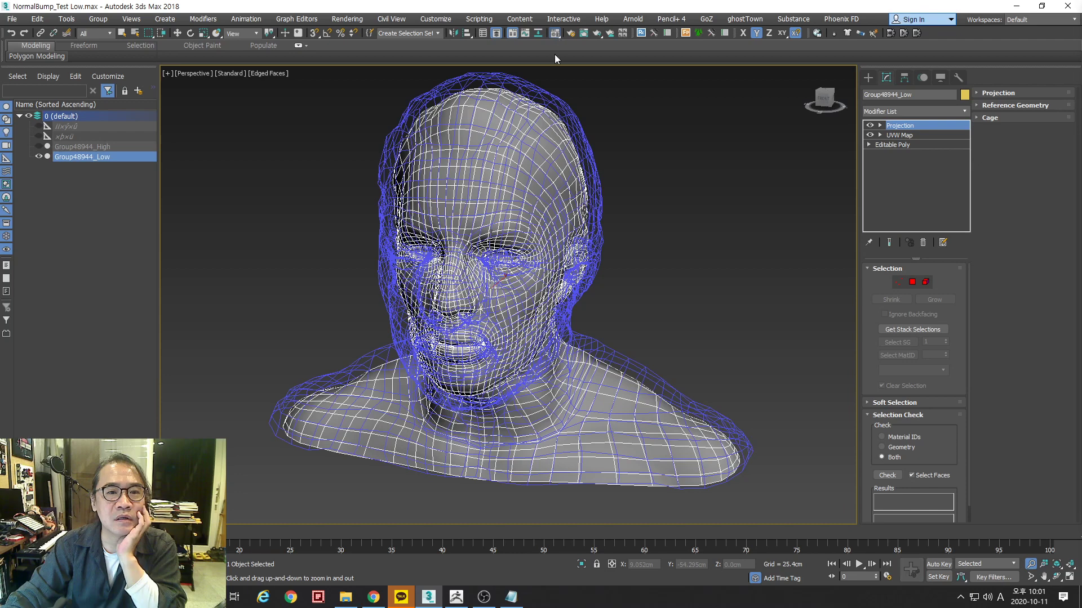
# Open the Material Editor and render the low-poly head in the Perspective view, once as framed and once closer up
pyautogui.moveTo(893, 11); pyautogui.dragTo(825, 14)
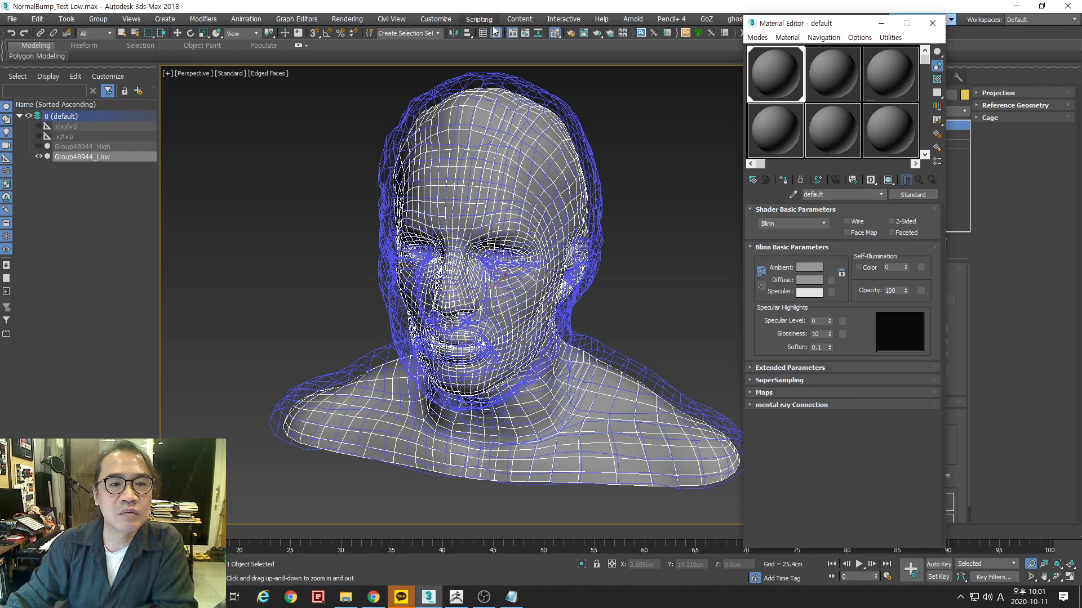
pyautogui.click(349, 21)
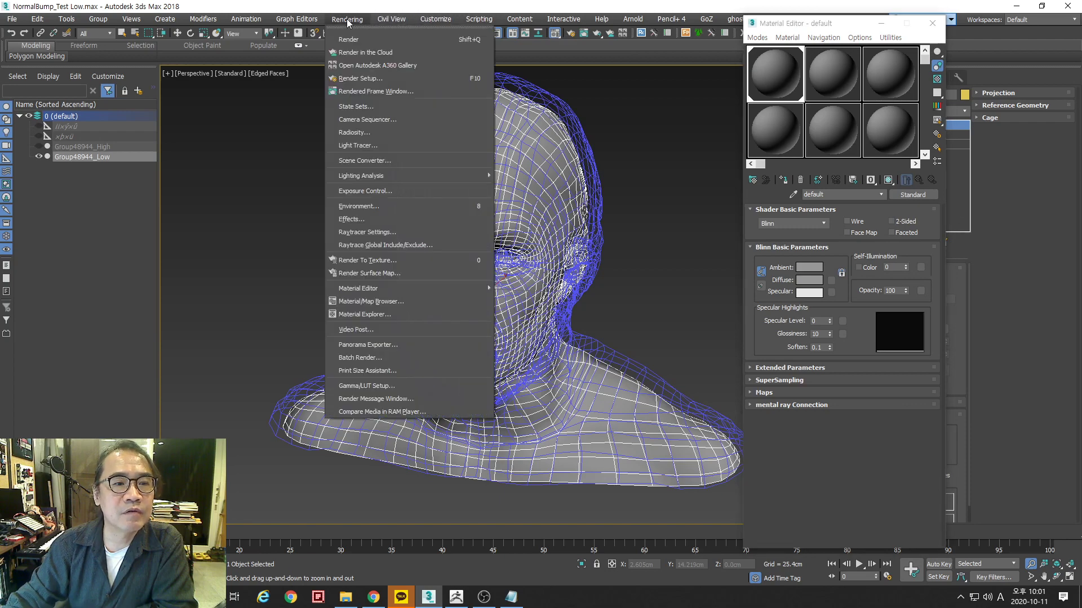
pyautogui.click(361, 36)
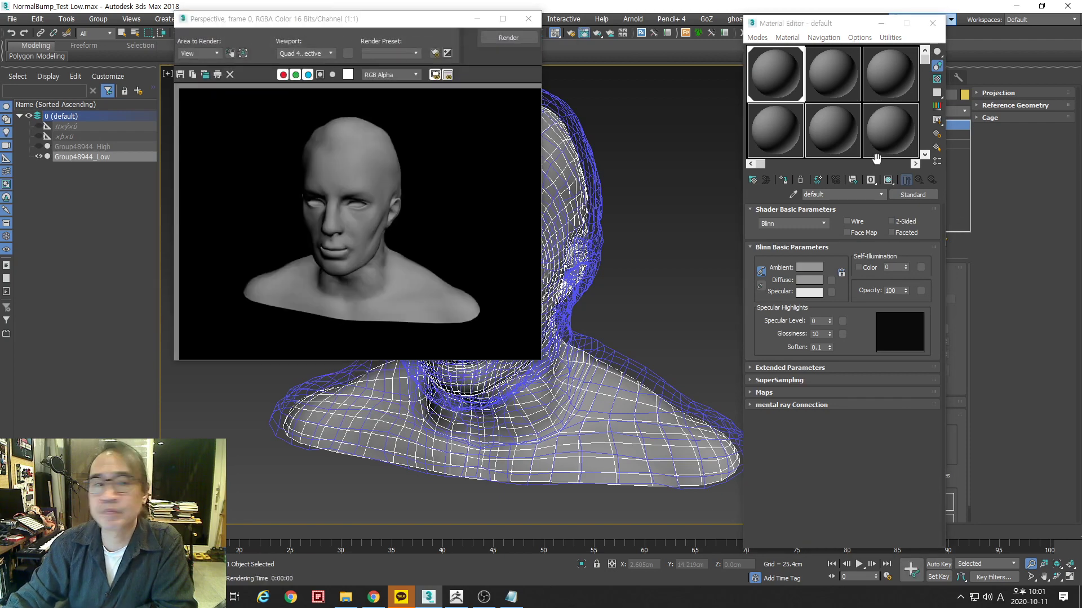
pyautogui.moveTo(325, 19); pyautogui.dragTo(263, 67)
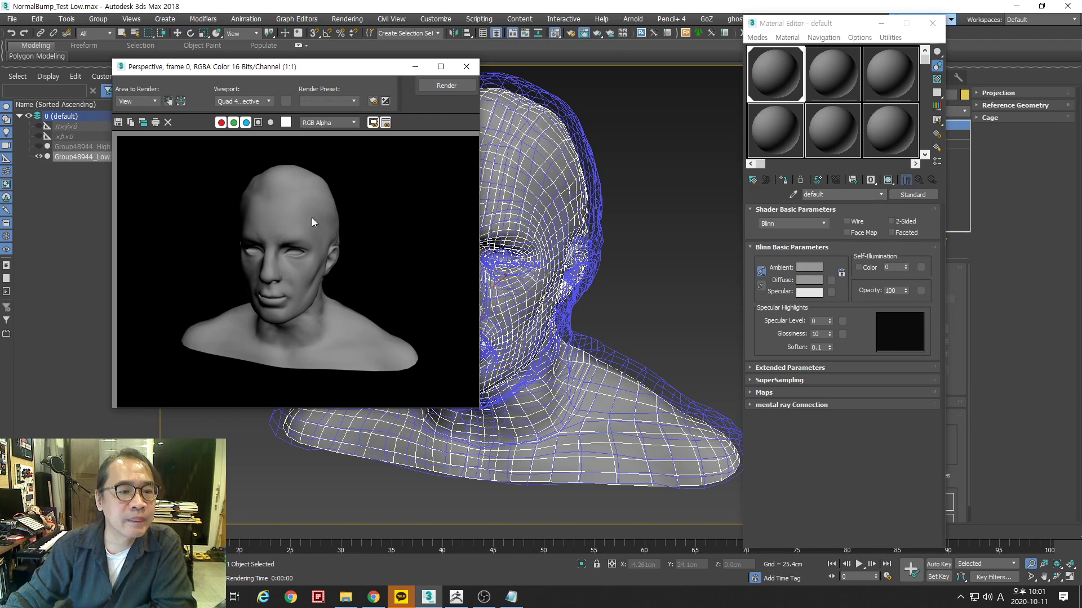
pyautogui.scroll(3, 604, 347)
pyautogui.moveTo(609, 346); pyautogui.dragTo(630, 355, button='middle')
pyautogui.click(342, 20)
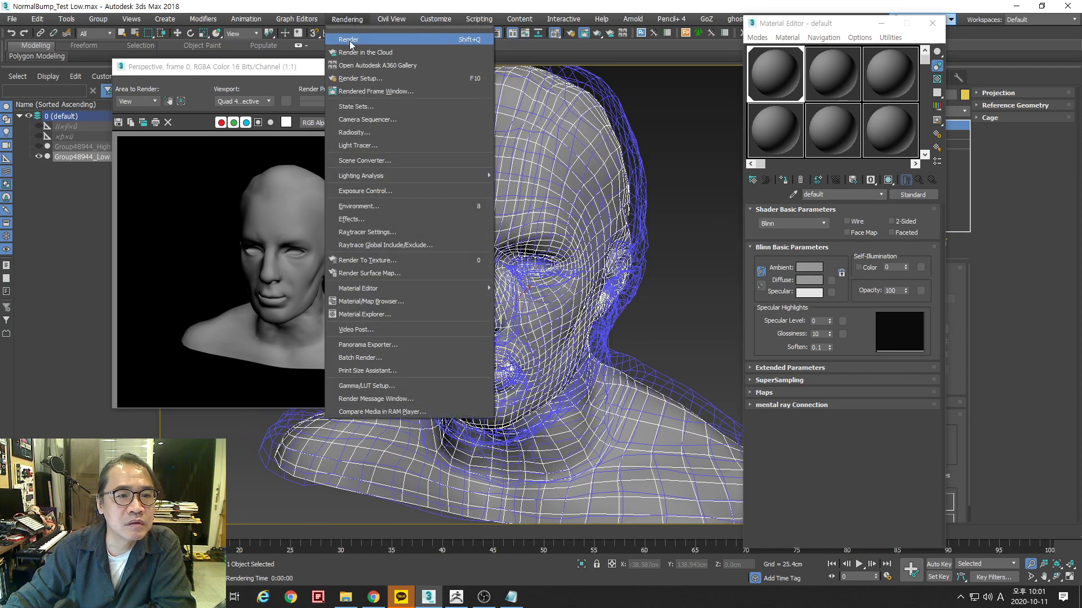
pyautogui.click(349, 35)
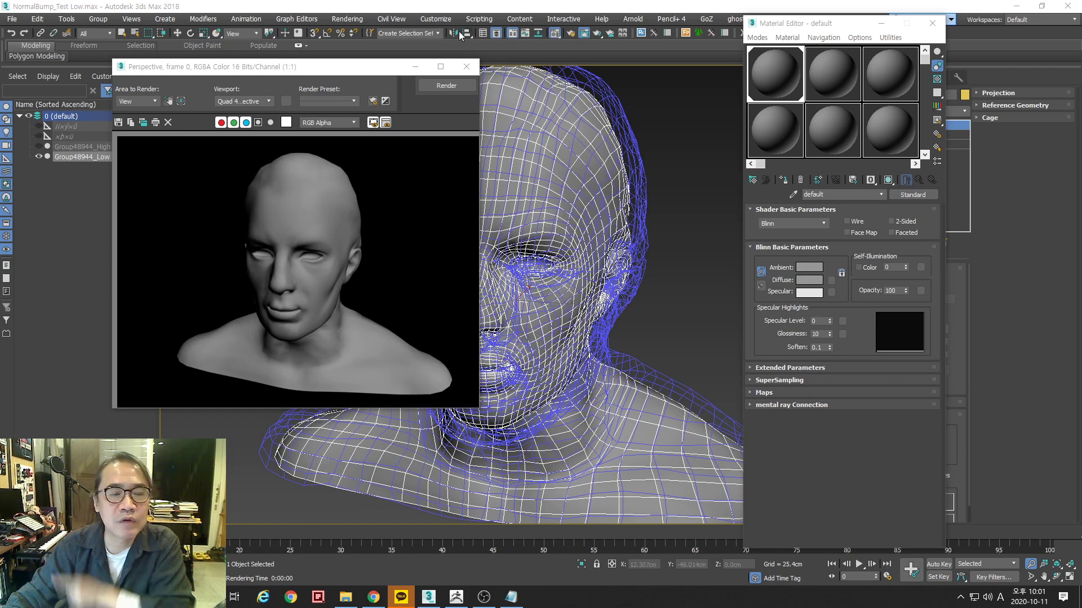
# Open Render Setup, render the low-poly head from a more side-on angle, and close both render windows
pyautogui.click(347, 19)
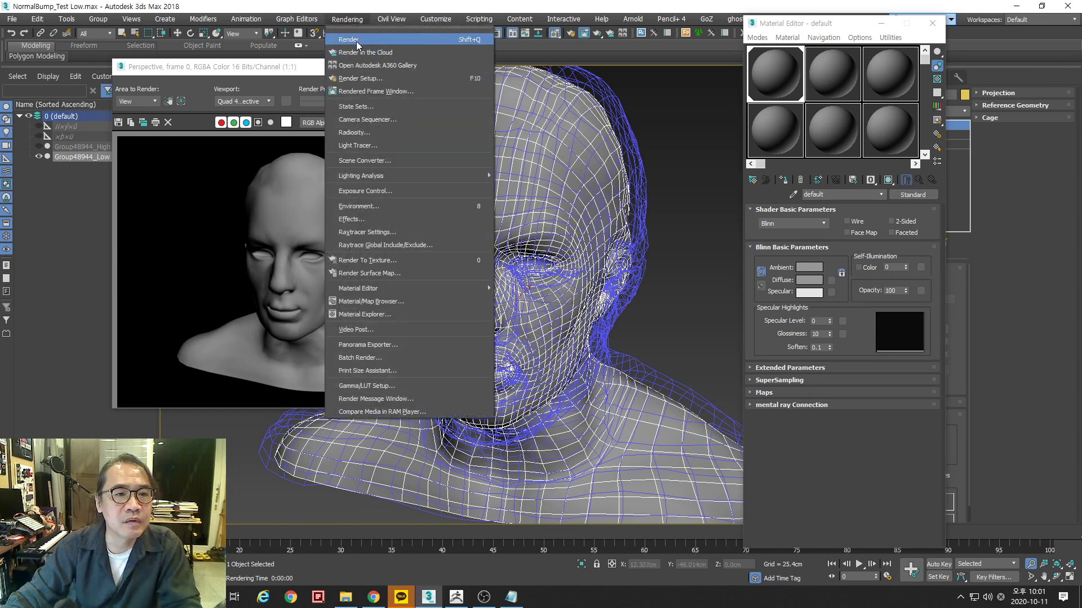
pyautogui.click(365, 80)
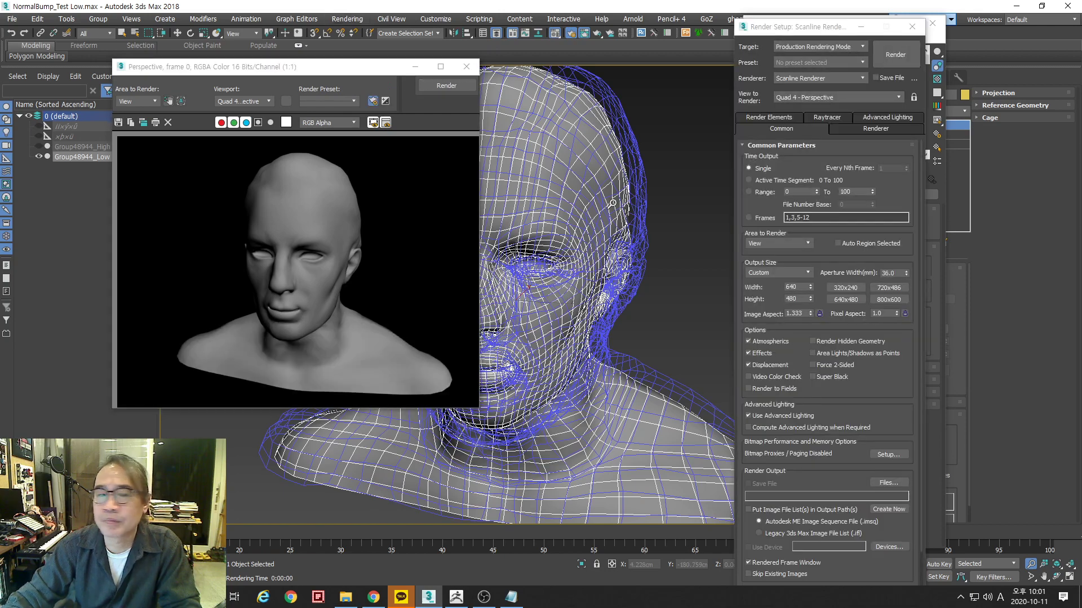
pyautogui.keyDown('alt'); pyautogui.moveTo(665, 309); pyautogui.dragTo(492, 172, button='middle'); pyautogui.keyUp('alt')
pyautogui.click(451, 86)
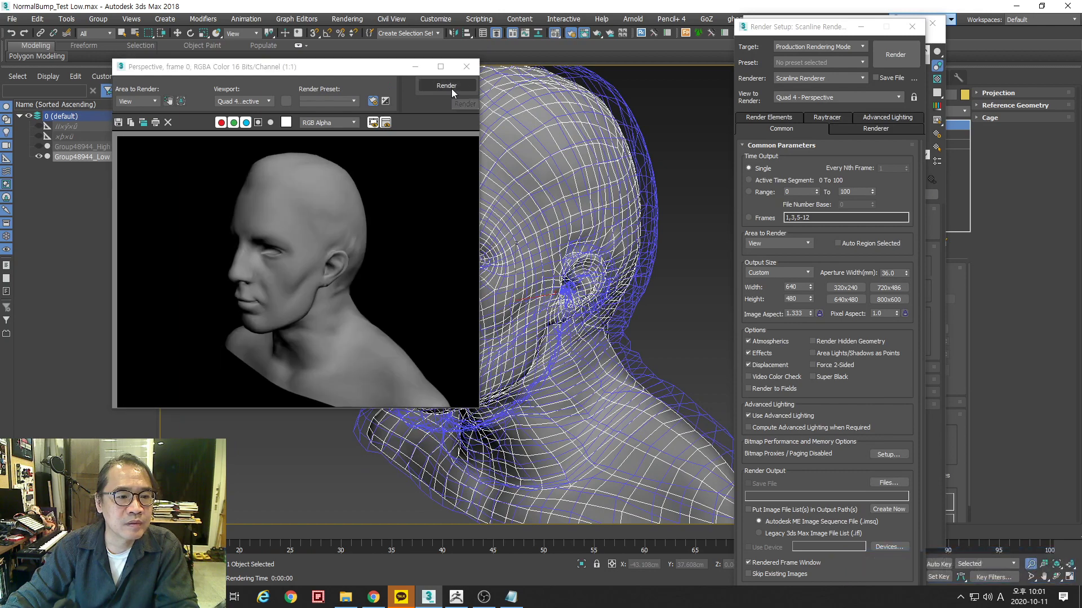
pyautogui.keyDown('alt'); pyautogui.moveTo(474, 336); pyautogui.dragTo(579, 325, button='middle'); pyautogui.keyUp('alt')
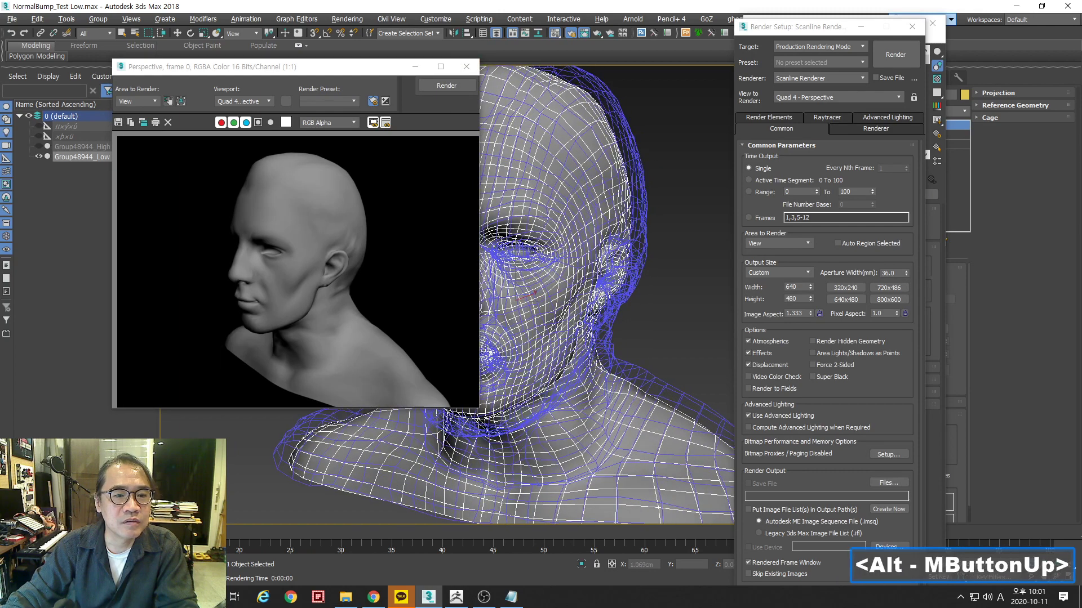
pyautogui.click(467, 66)
pyautogui.click(912, 27)
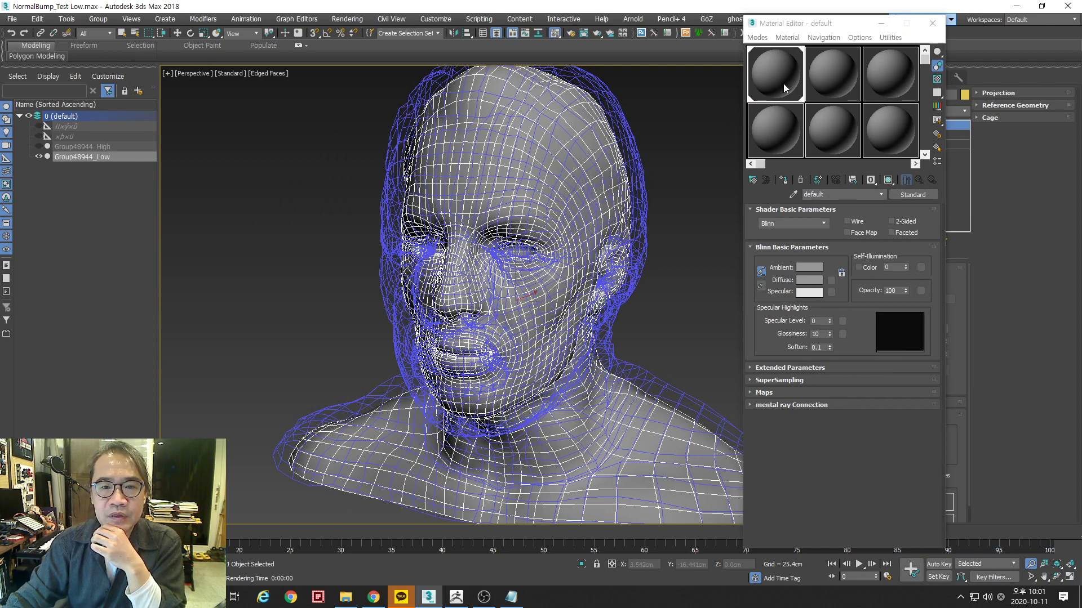
# Assign a Normal Bump map to the Bump channel of the default material
pyautogui.click(791, 393)
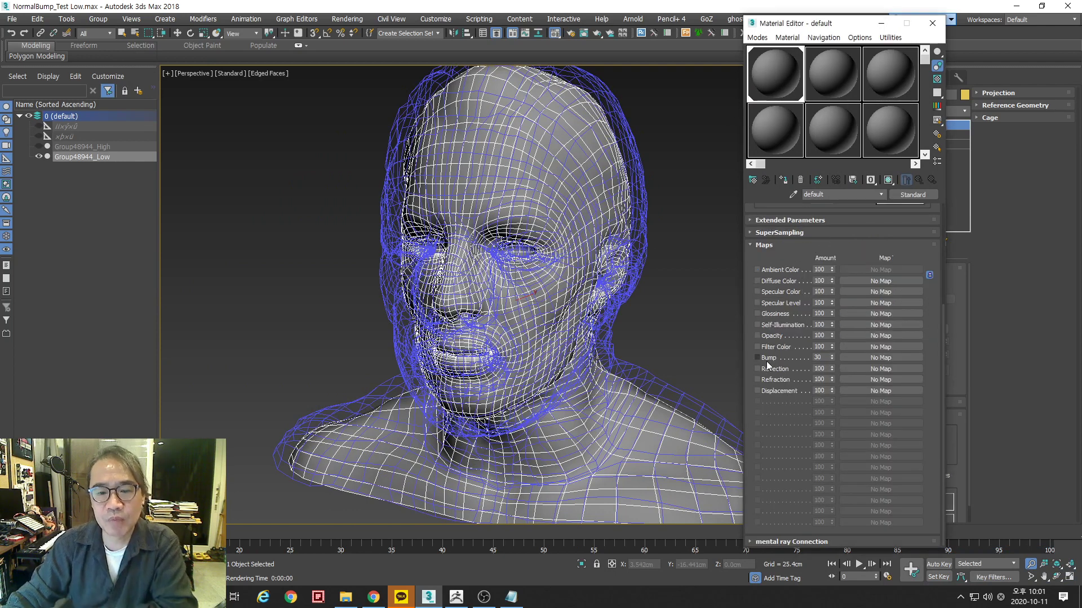
pyautogui.click(866, 358)
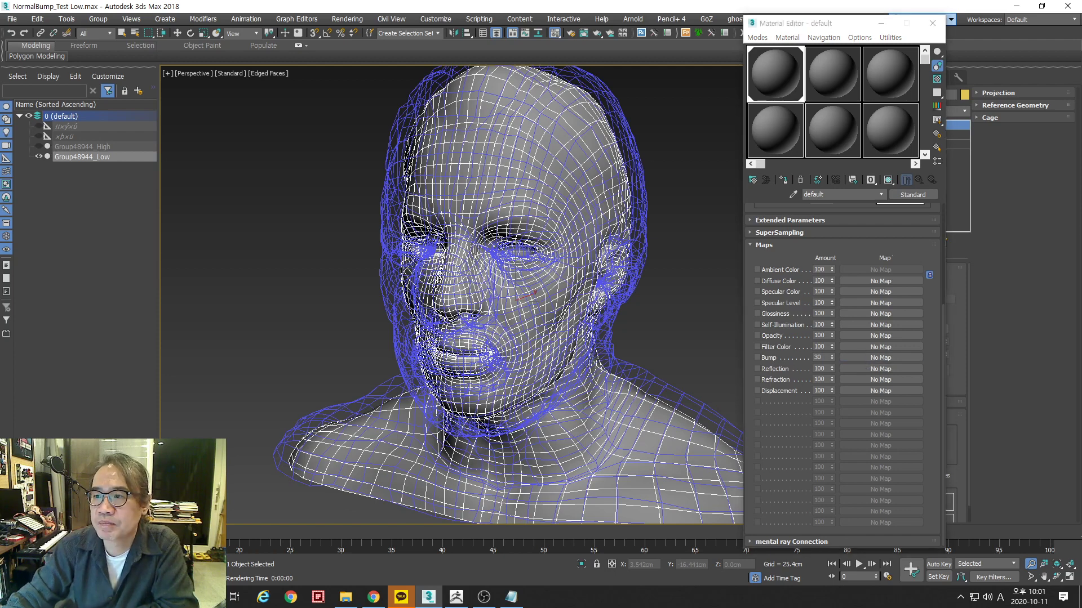
pyautogui.moveTo(596, 72); pyautogui.dragTo(554, 44)
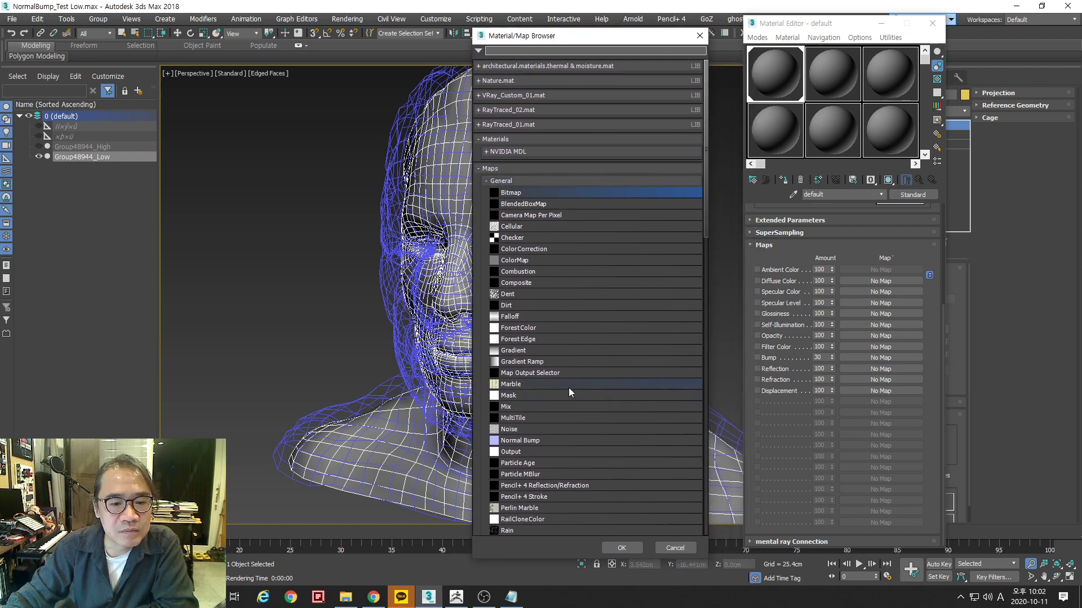
pyautogui.click(523, 442)
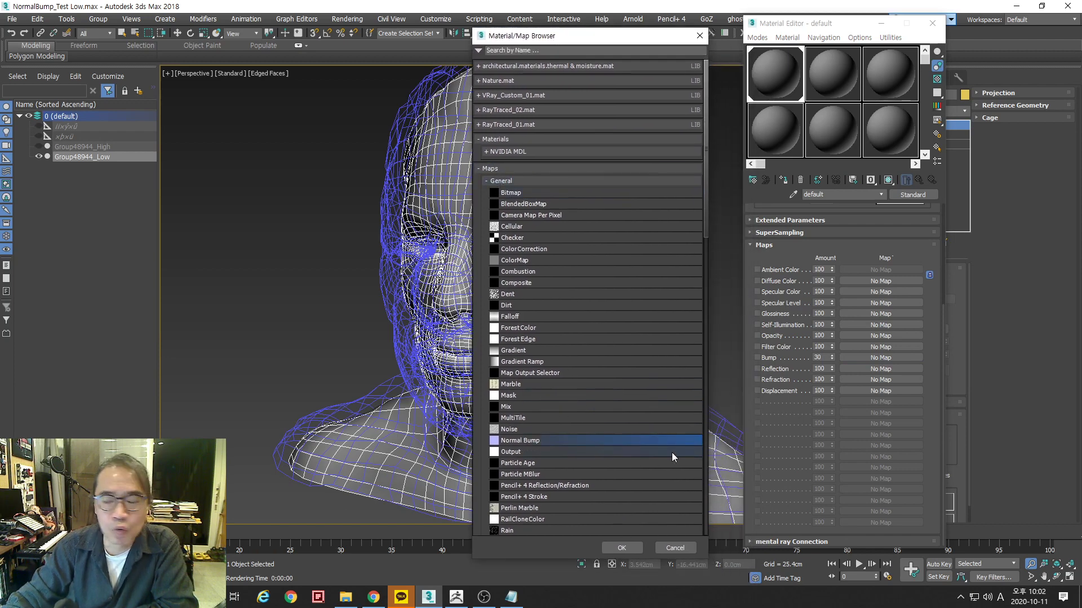
pyautogui.doubleClick(529, 441)
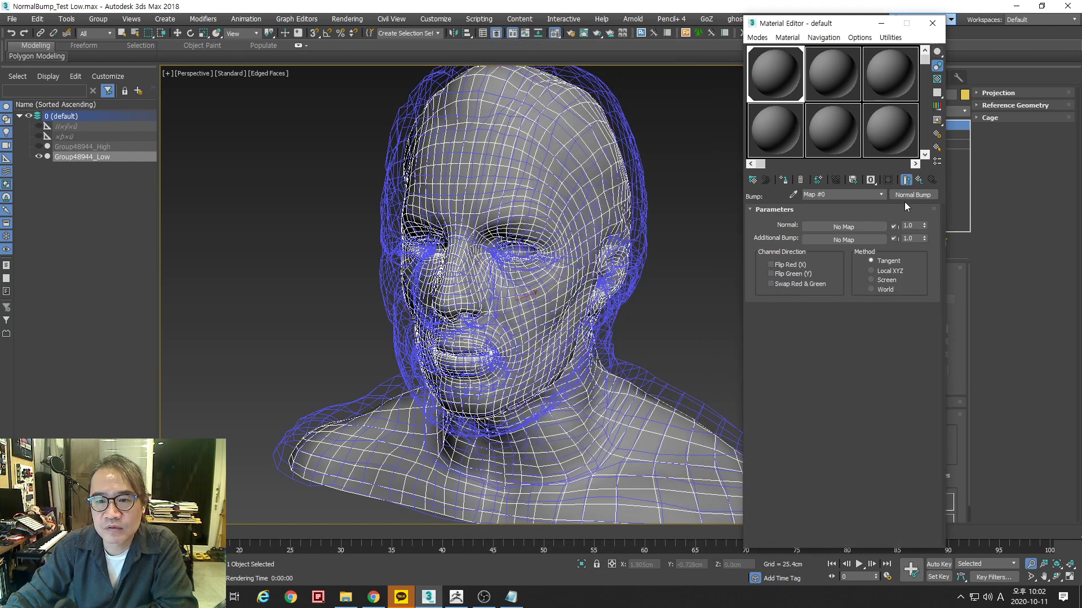
# Load Group48944_LowNormalsMap.tga from the _test ZBrush folder as a Bitmap in the Normal slot of the Normal Bump map
pyautogui.click(840, 225)
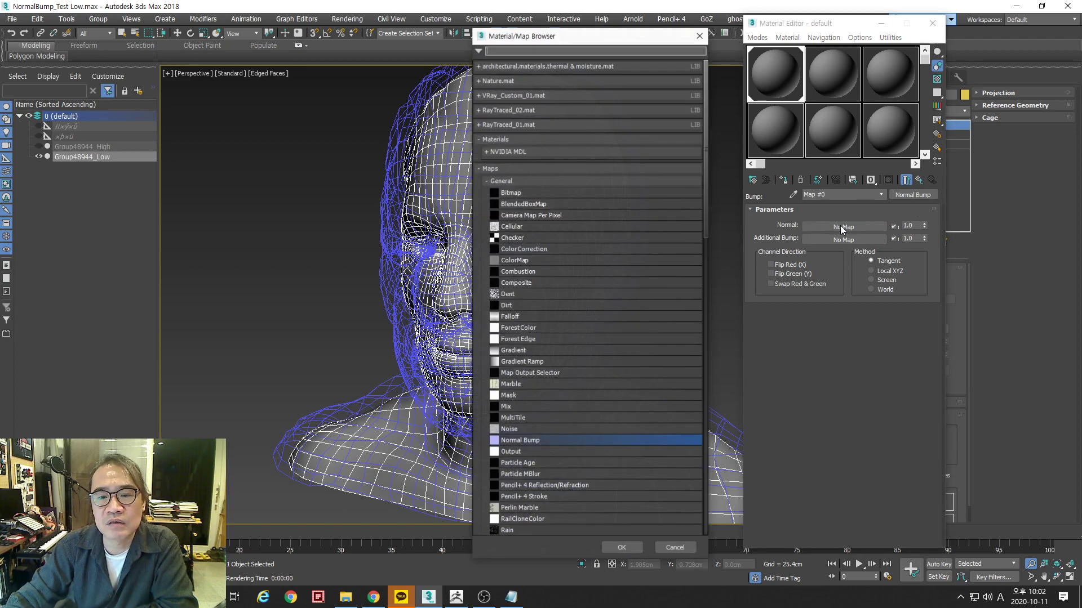
pyautogui.doubleClick(507, 193)
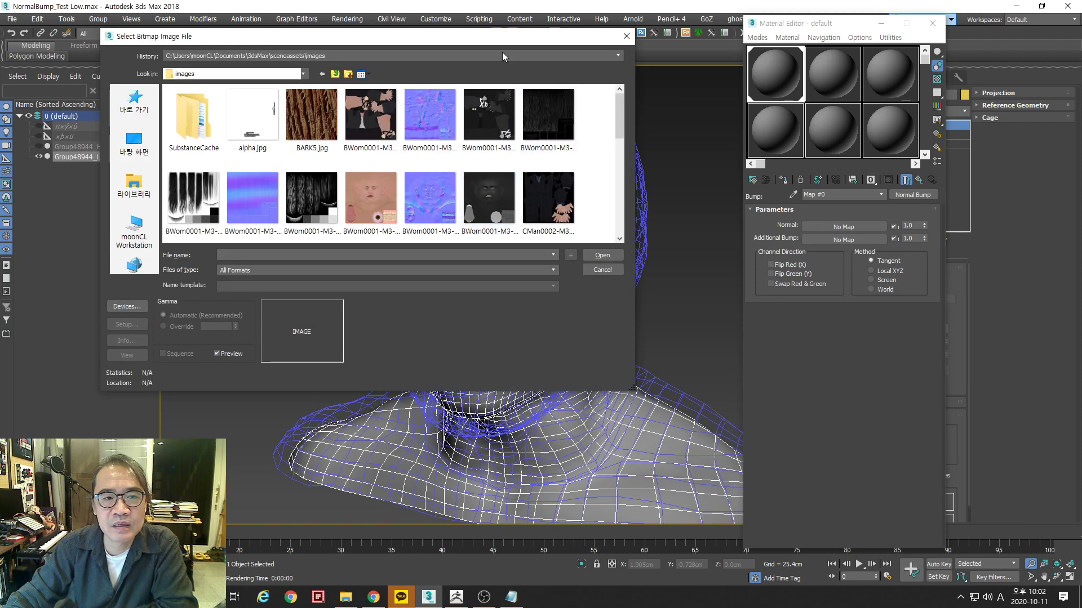
pyautogui.click(409, 79)
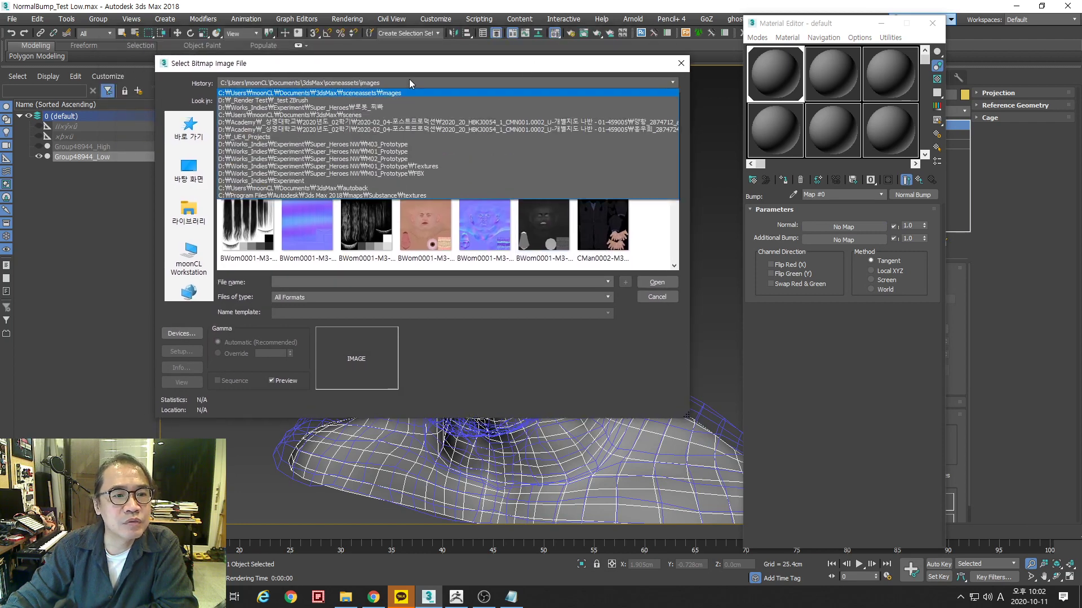
pyautogui.click(389, 102)
pyautogui.click(307, 218)
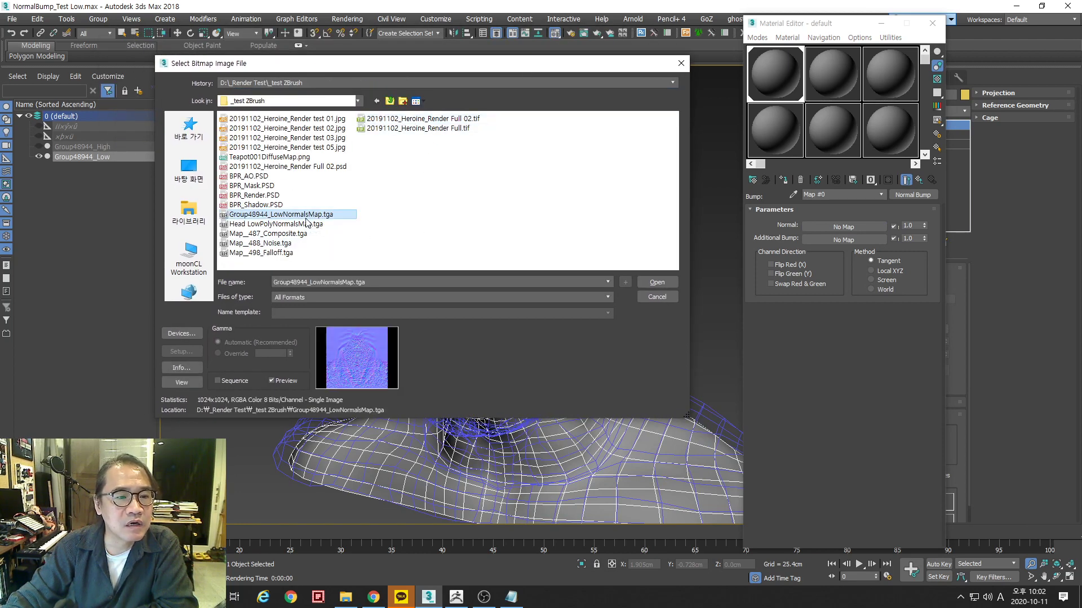
pyautogui.rightClick(305, 217)
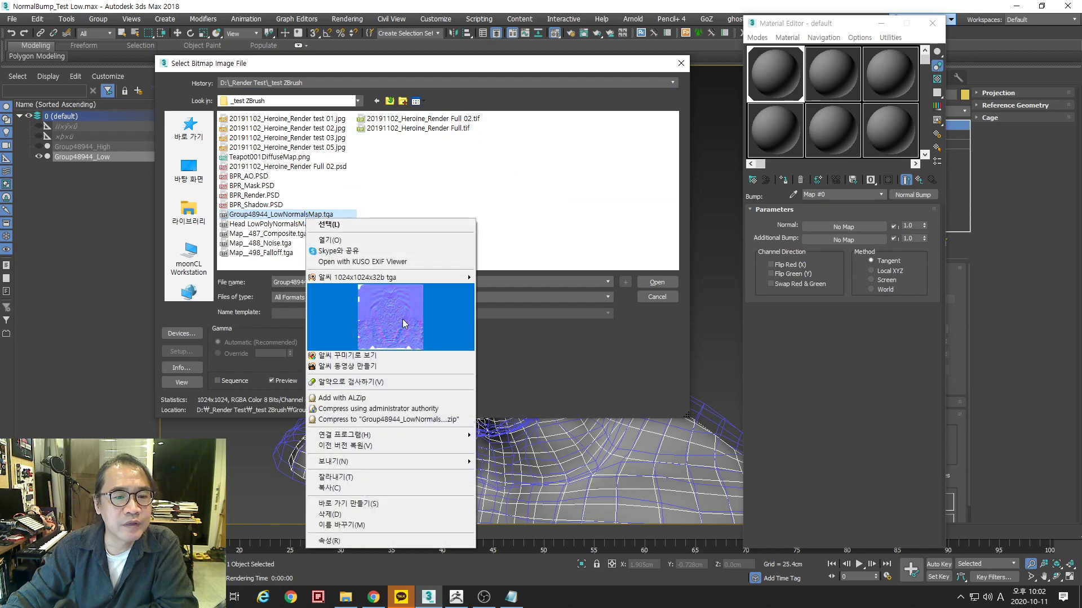
pyautogui.click(526, 190)
pyautogui.click(304, 217)
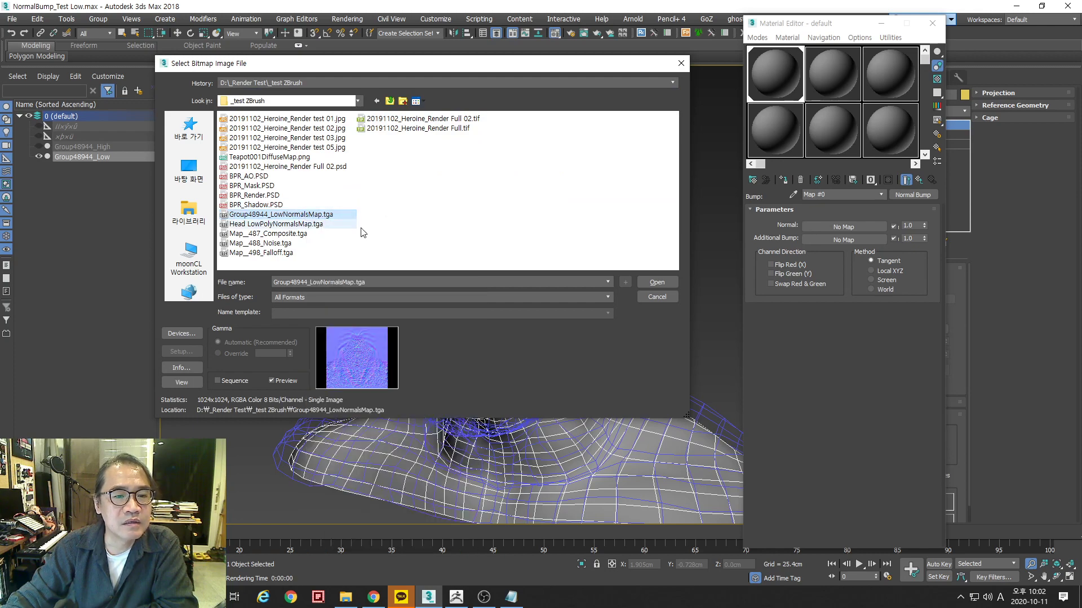
pyautogui.click(656, 283)
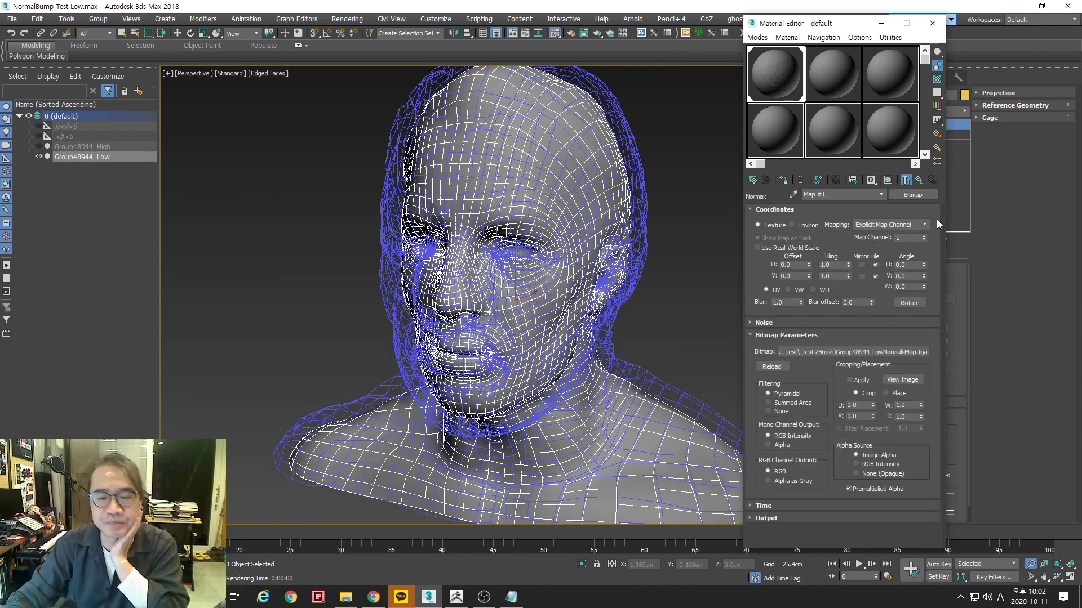
# Return to the top level of the default material and set the Bump amount to 100
pyautogui.click(918, 180)
pyautogui.click(922, 182)
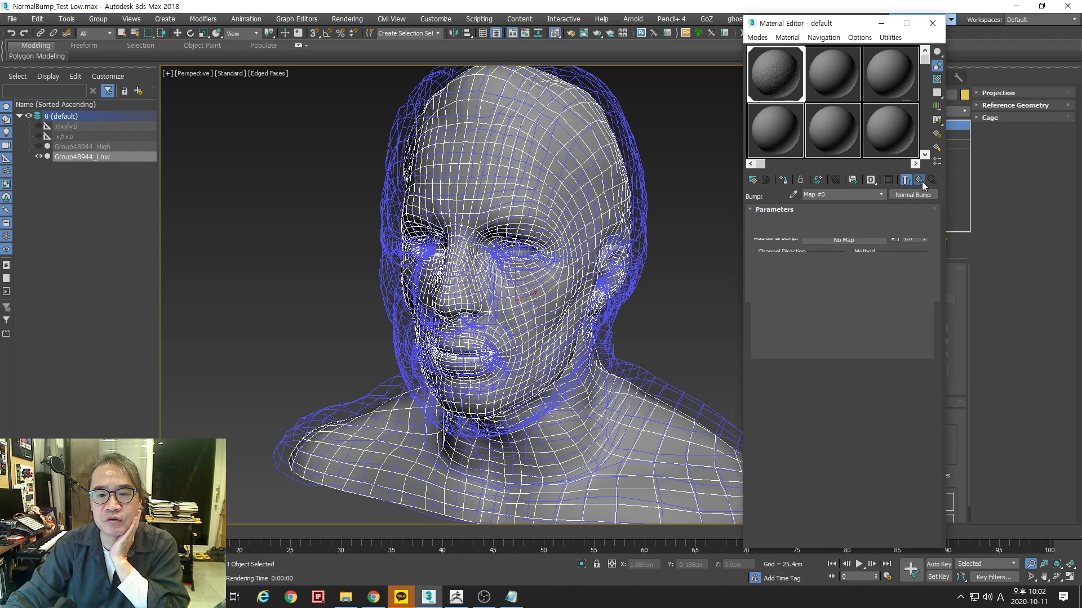
pyautogui.scroll(-5, 876, 292)
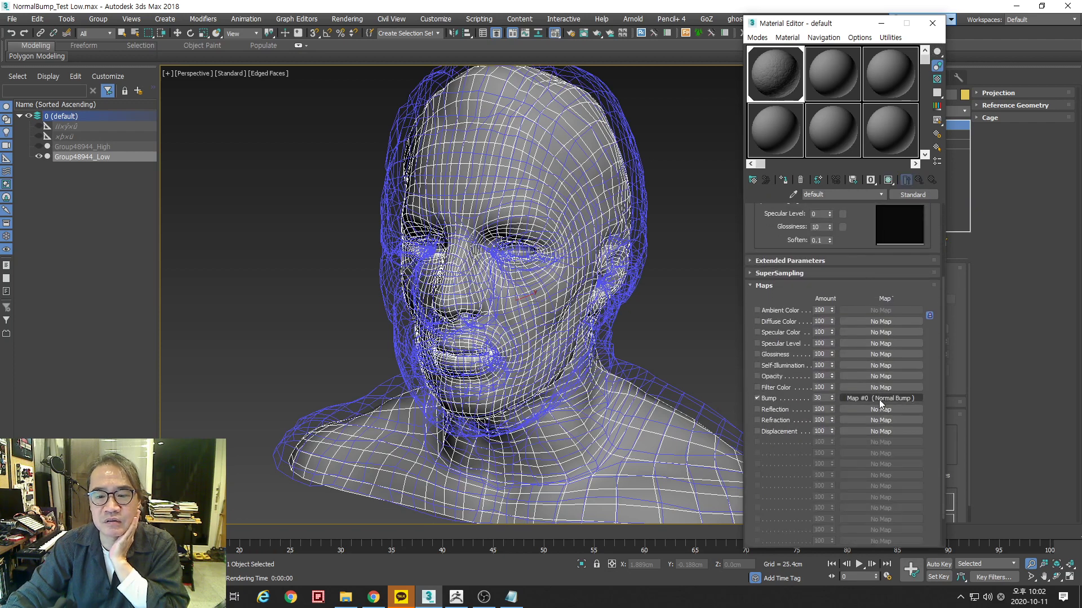
pyautogui.doubleClick(819, 398)
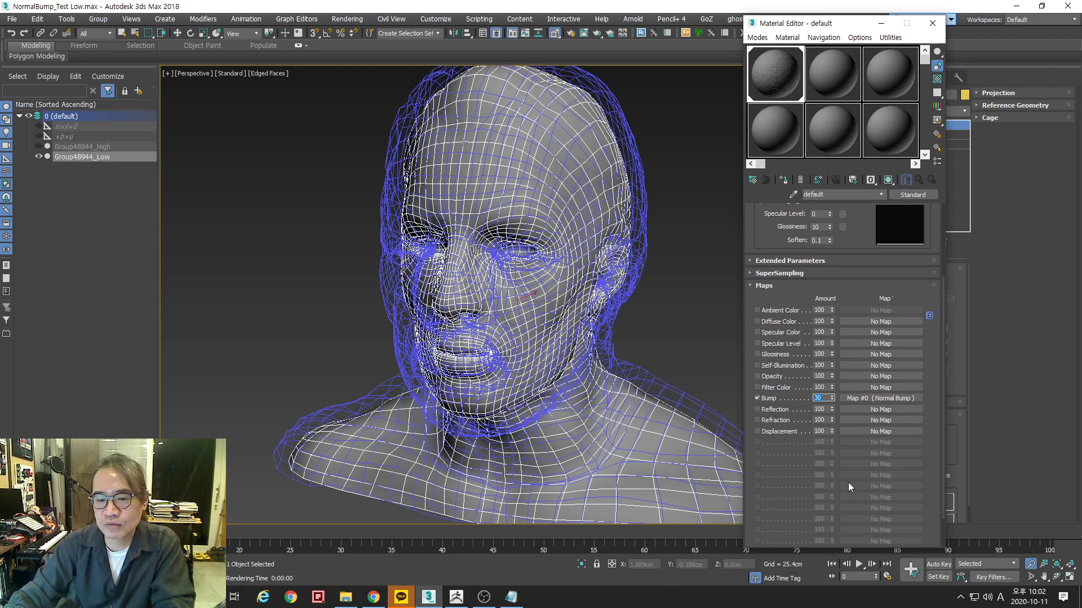
pyautogui.write('100')
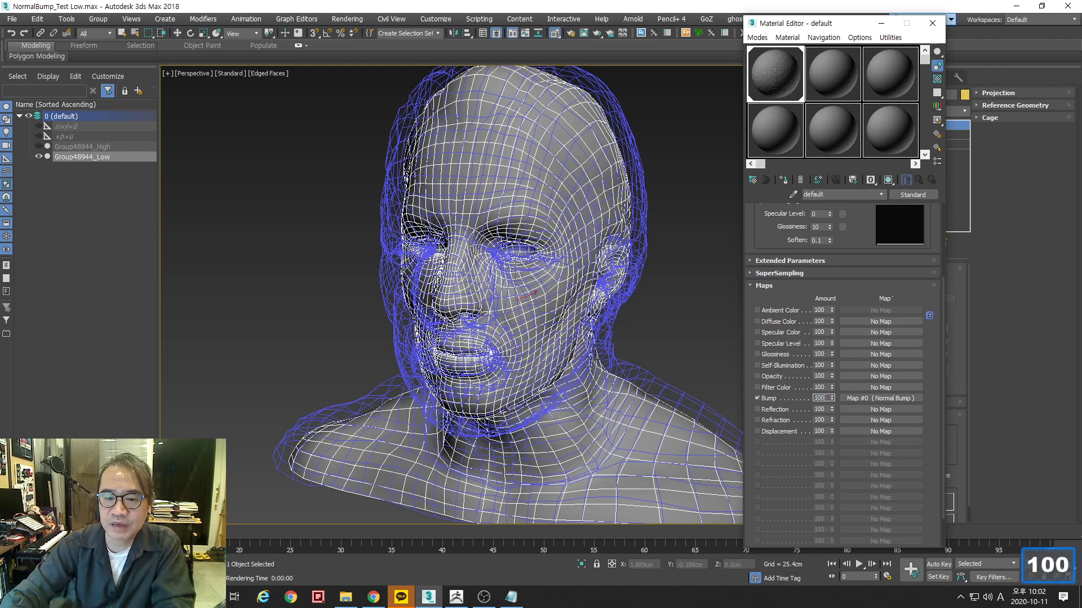
pyautogui.press('Return')
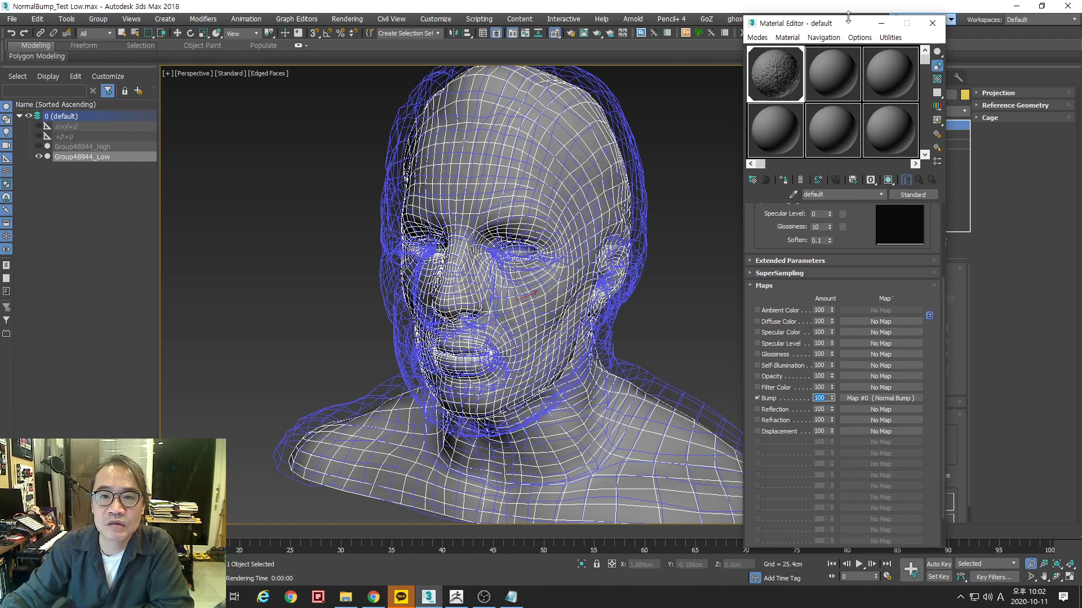
# Render the normal-mapped low-poly head in the Perspective view, once as framed and once closer from an angled view
pyautogui.moveTo(847, 17); pyautogui.dragTo(816, 65)
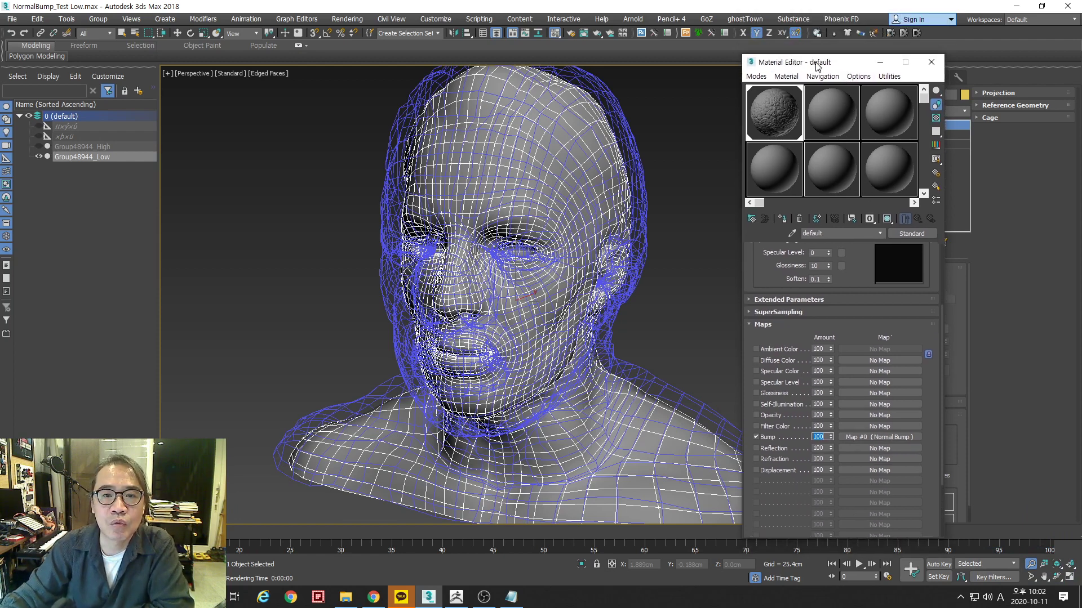
pyautogui.click(572, 33)
pyautogui.click(584, 34)
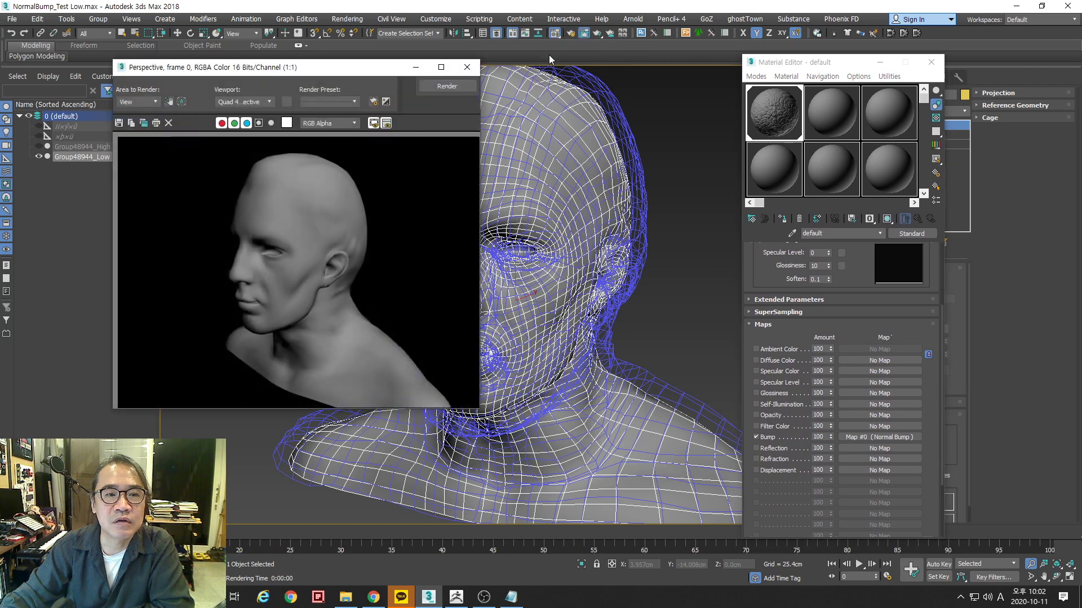
pyautogui.click(440, 87)
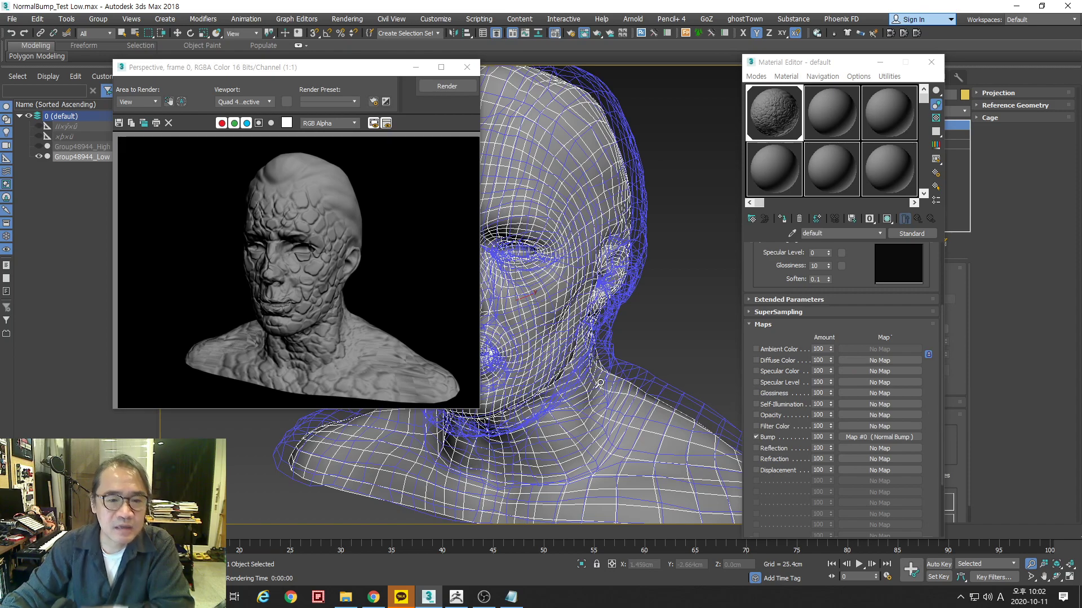
pyautogui.scroll(5, 598, 338)
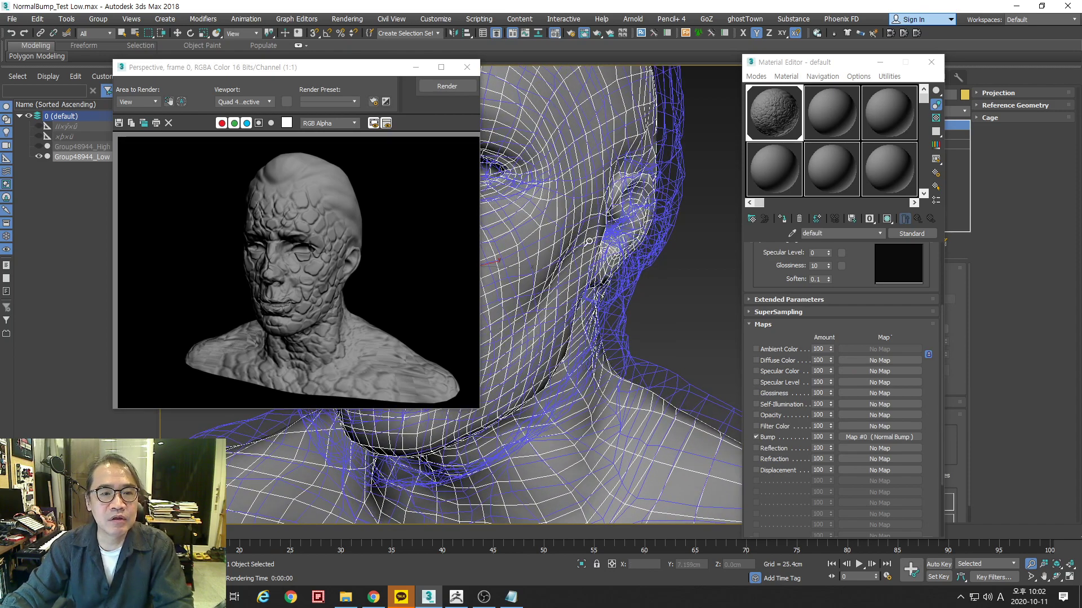
pyautogui.keyDown('alt'); pyautogui.moveTo(611, 358); pyautogui.dragTo(597, 349, button='middle'); pyautogui.keyUp('alt')
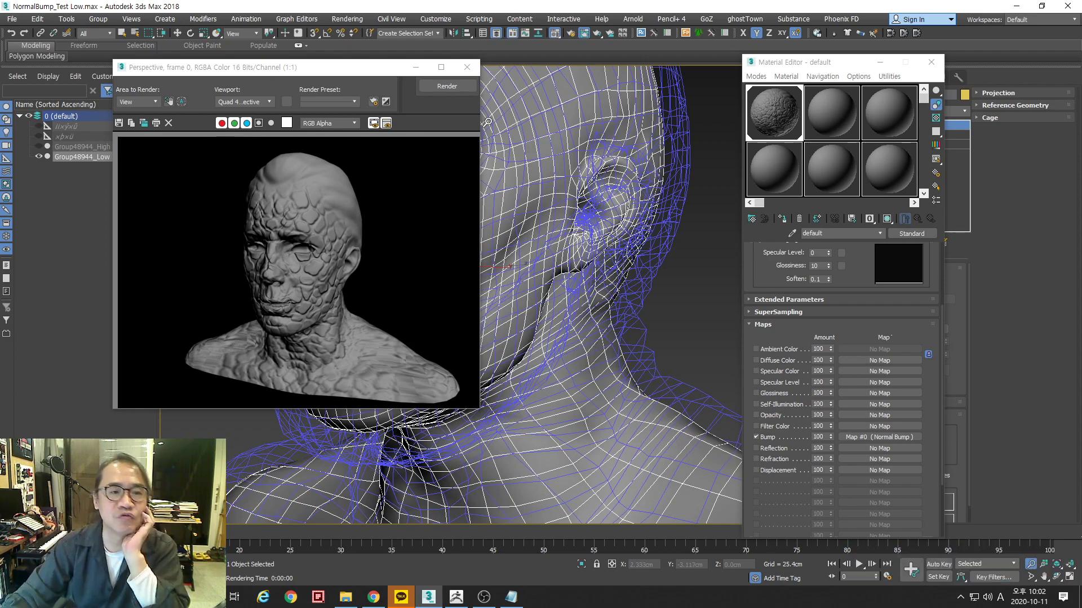
pyautogui.click(446, 87)
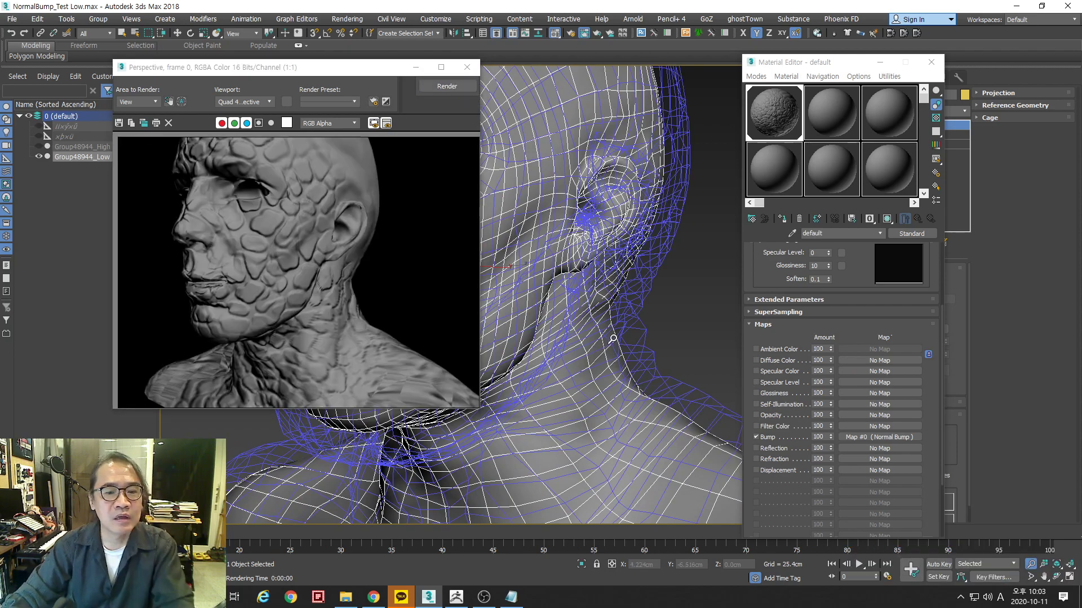
# Render the low-poly head from the side, the back and the front, and close the render window and the Material Editor
pyautogui.keyDown('alt'); pyautogui.moveTo(585, 326); pyautogui.dragTo(393, 101, button='middle'); pyautogui.keyUp('alt')
pyautogui.click(447, 86)
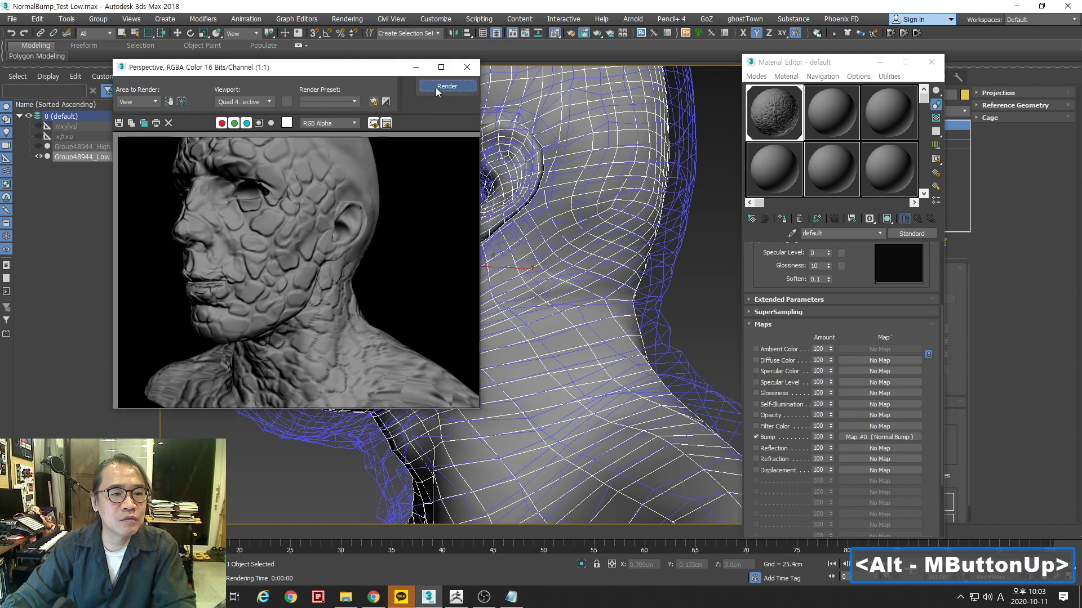
pyautogui.keyDown('alt'); pyautogui.moveTo(630, 333); pyautogui.dragTo(471, 206, button='middle'); pyautogui.keyUp('alt')
pyautogui.click(434, 88)
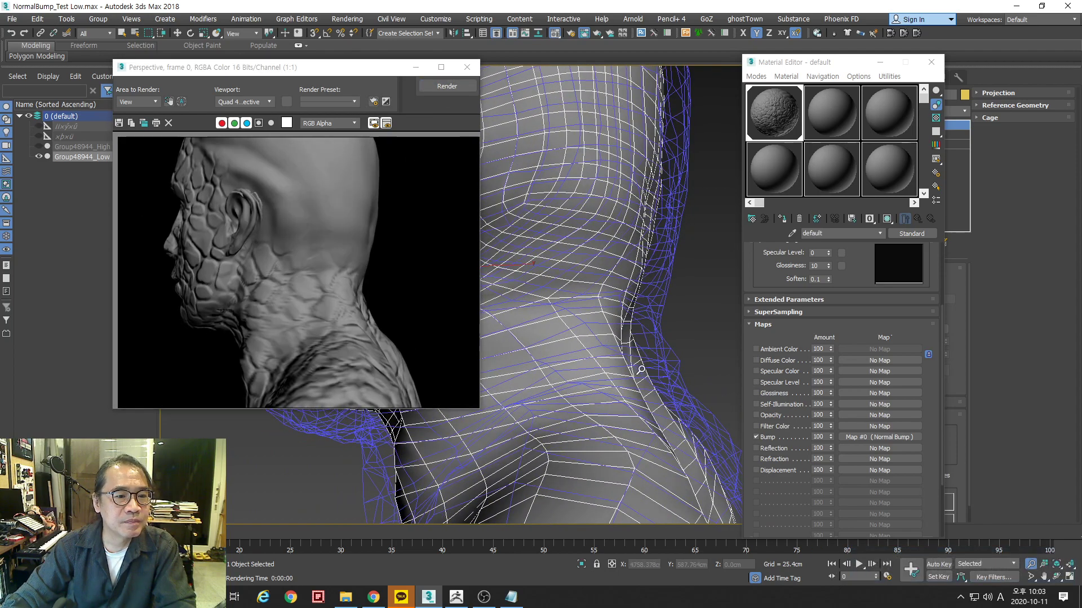
pyautogui.keyDown('alt'); pyautogui.moveTo(648, 355); pyautogui.dragTo(582, 375, button='middle'); pyautogui.keyUp('alt')
pyautogui.click(444, 88)
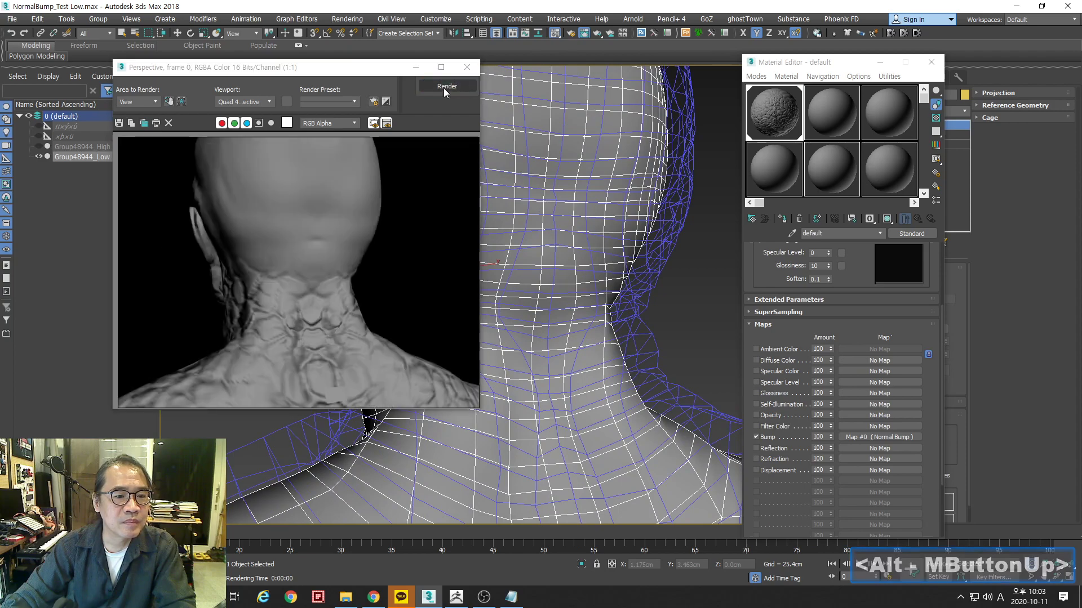
pyautogui.keyDown('alt'); pyautogui.moveTo(582, 413); pyautogui.dragTo(484, 394, button='middle'); pyautogui.keyUp('alt')
pyautogui.click(448, 87)
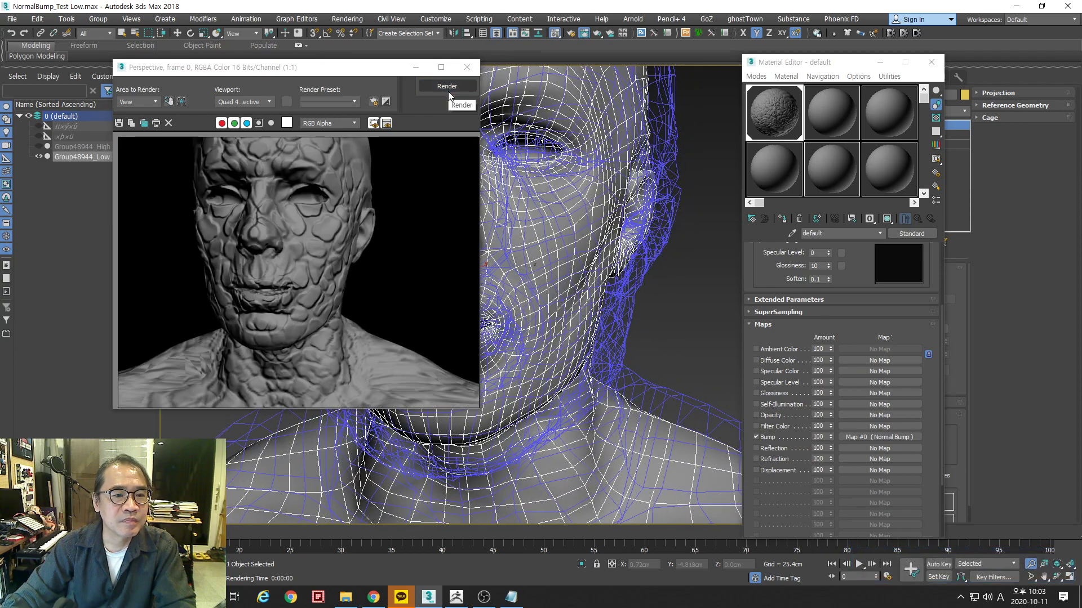
pyautogui.click(467, 67)
pyautogui.scroll(-5, 490, 249)
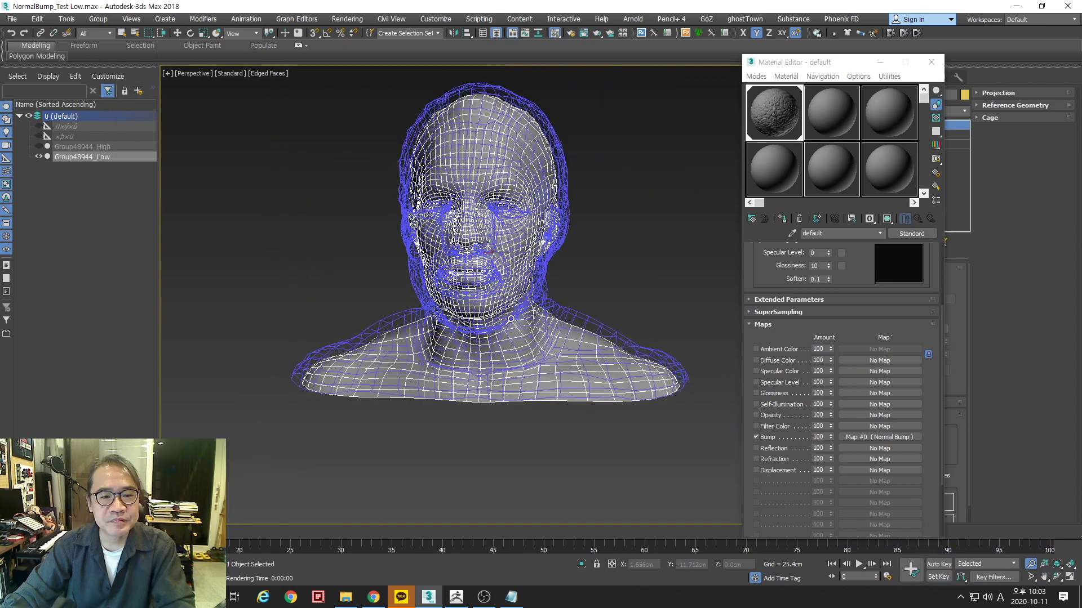
pyautogui.moveTo(508, 309); pyautogui.dragTo(451, 333, button='middle')
pyautogui.click(936, 67)
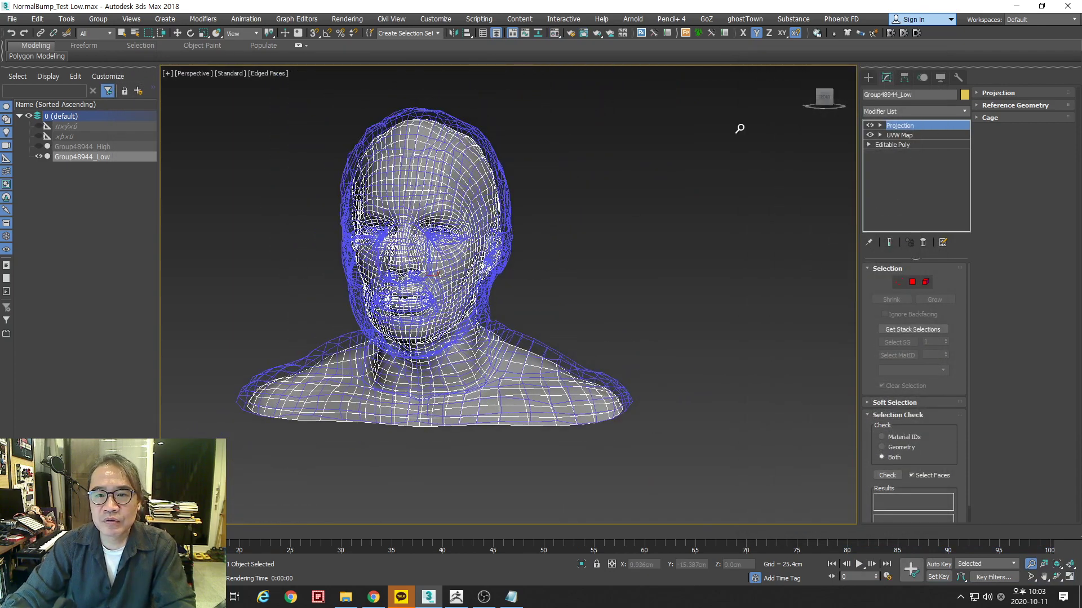
# Unhide Group48944_High and clone it about 5.4 cm along the X axis beside the low-poly head
pyautogui.click(39, 146)
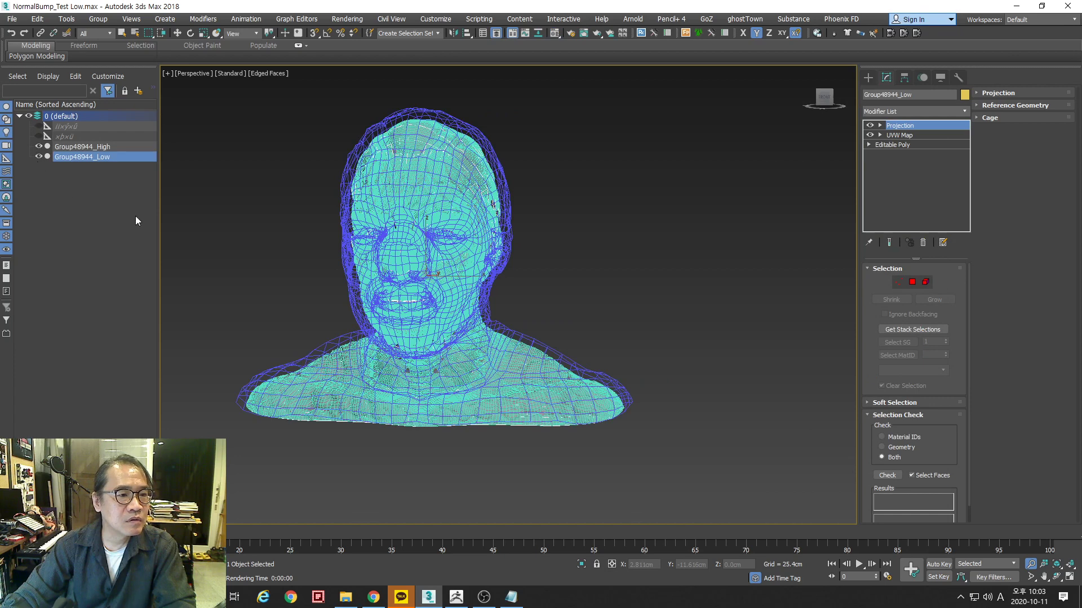
pyautogui.click(141, 146)
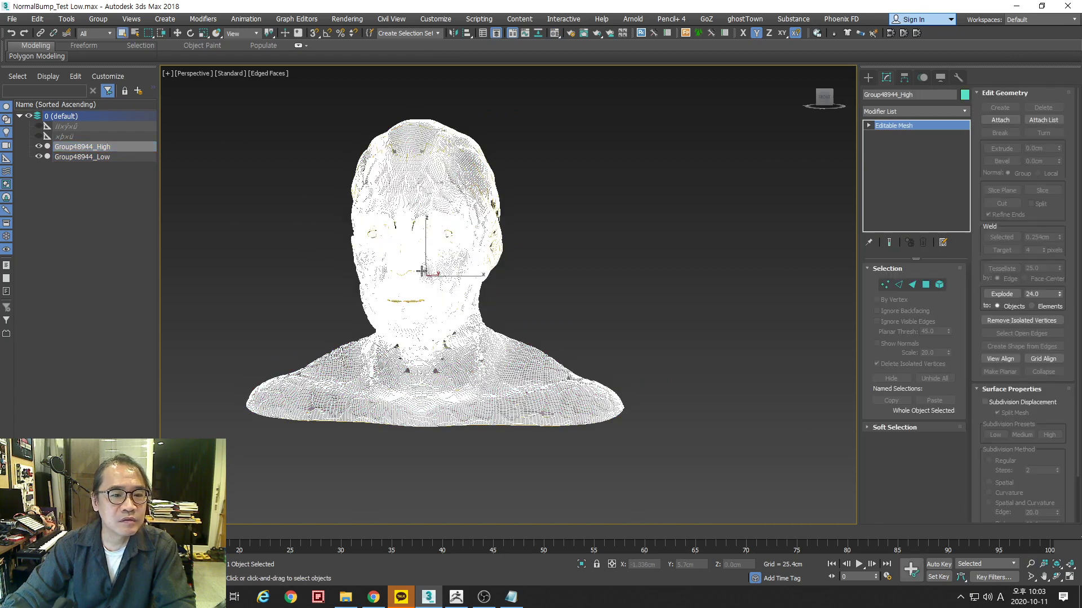
pyautogui.rightClick(424, 277)
pyautogui.click(436, 281)
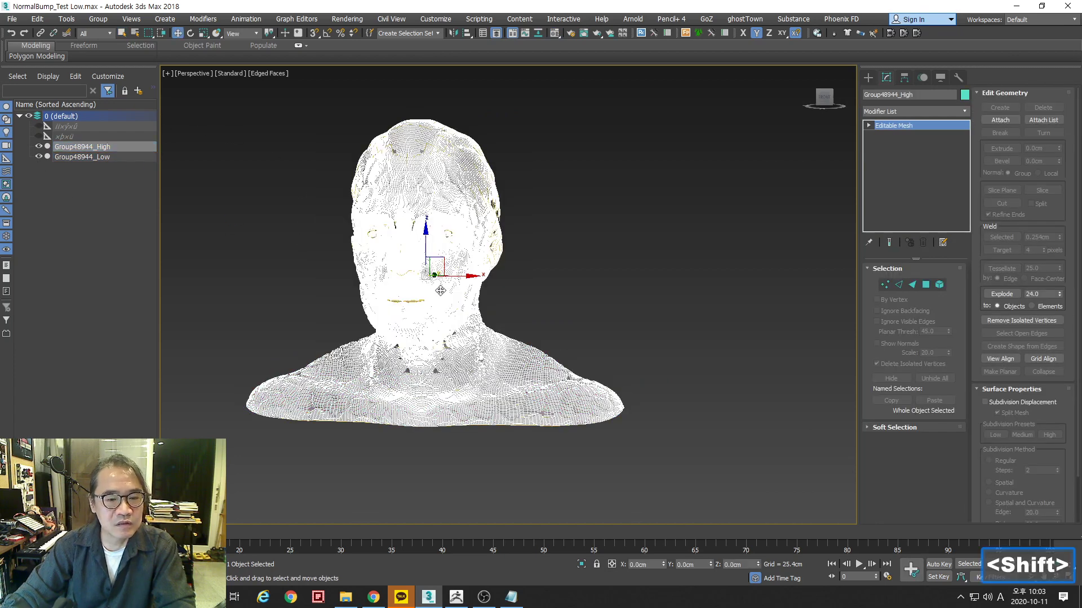
pyautogui.moveTo(462, 276)
pyautogui.keyDown('shift'); pyautogui.mouseDown()
pyautogui.moveTo(845, 276)
pyautogui.moveTo(897, 305)
pyautogui.mouseUp(); pyautogui.keyUp('shift')
pyautogui.click(543, 346)
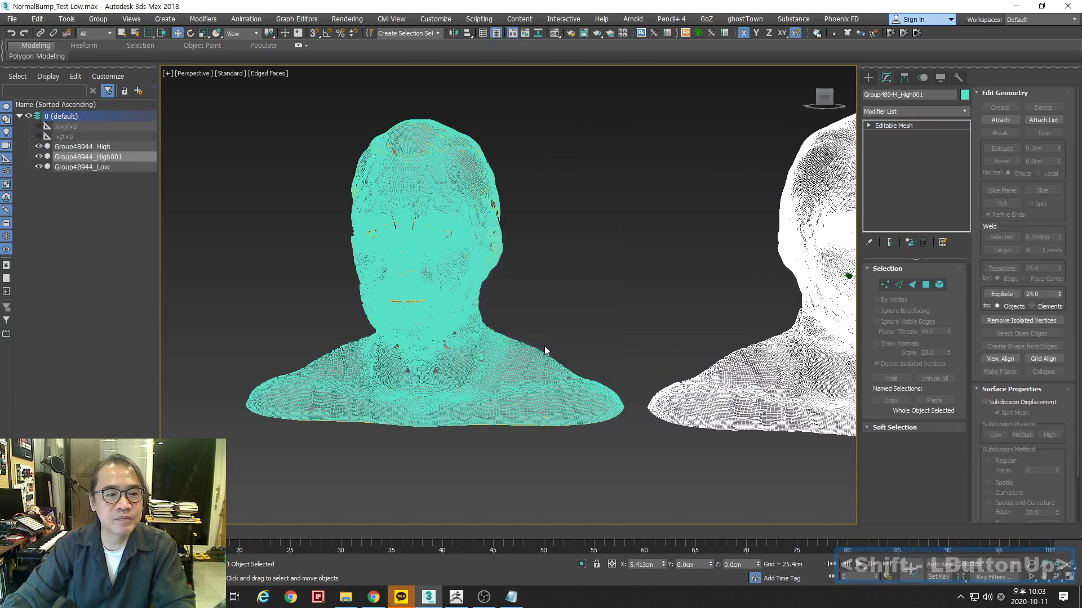
# Hide the original Group48944_High, render the low-poly head and the high-poly copy side by side, and inspect the low-poly shoulder up close
pyautogui.click(39, 146)
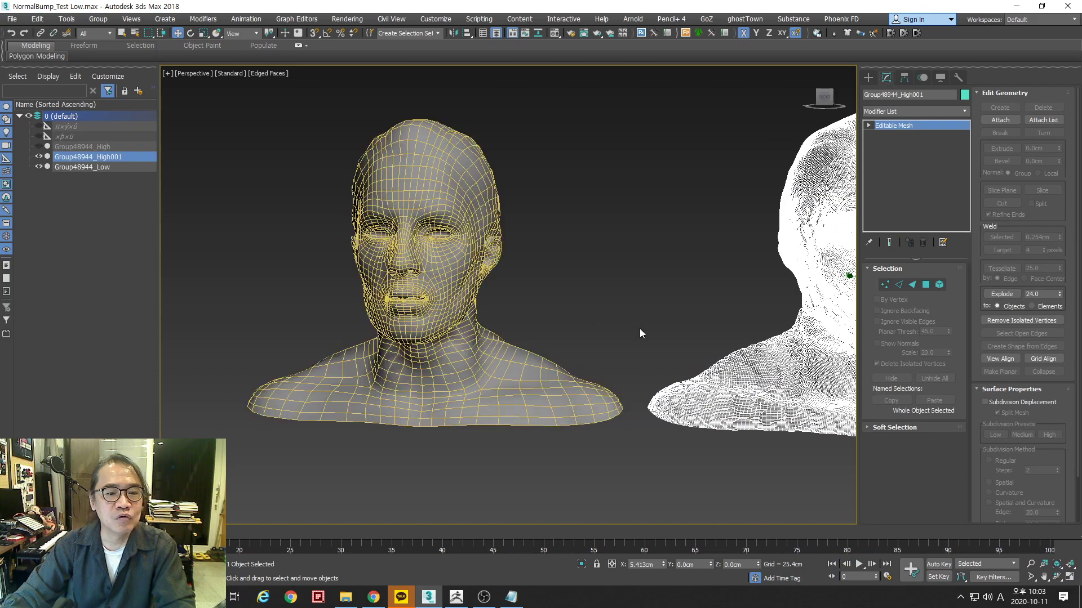
pyautogui.keyDown('alt'); pyautogui.moveTo(640, 330); pyautogui.dragTo(509, 327, button='middle'); pyautogui.keyUp('alt')
pyautogui.keyDown('alt'); pyautogui.moveTo(500, 308); pyautogui.dragTo(515, 329); pyautogui.keyUp('alt')
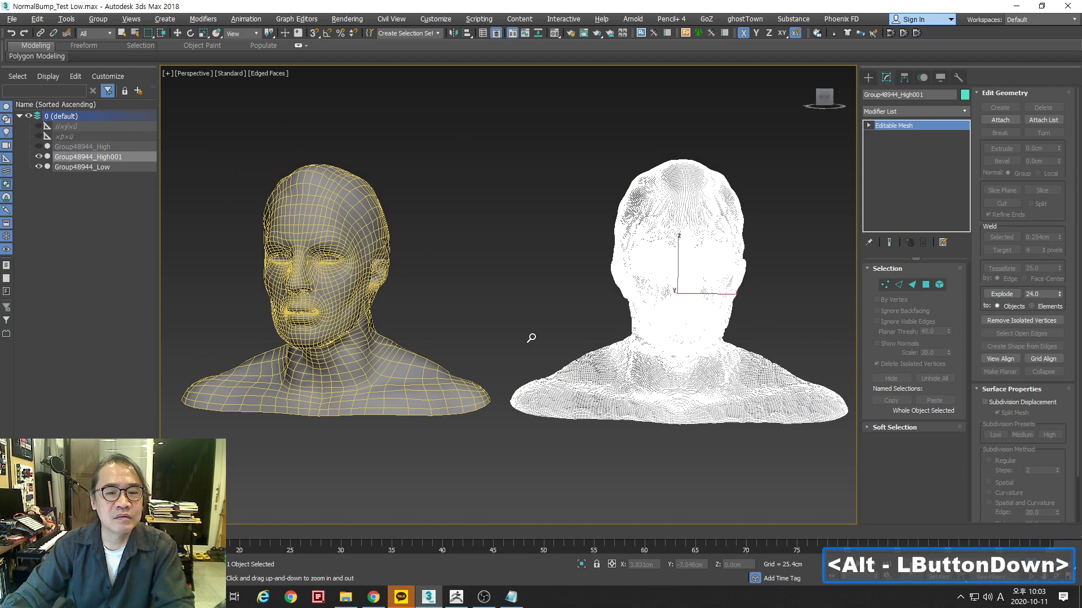
pyautogui.click(598, 33)
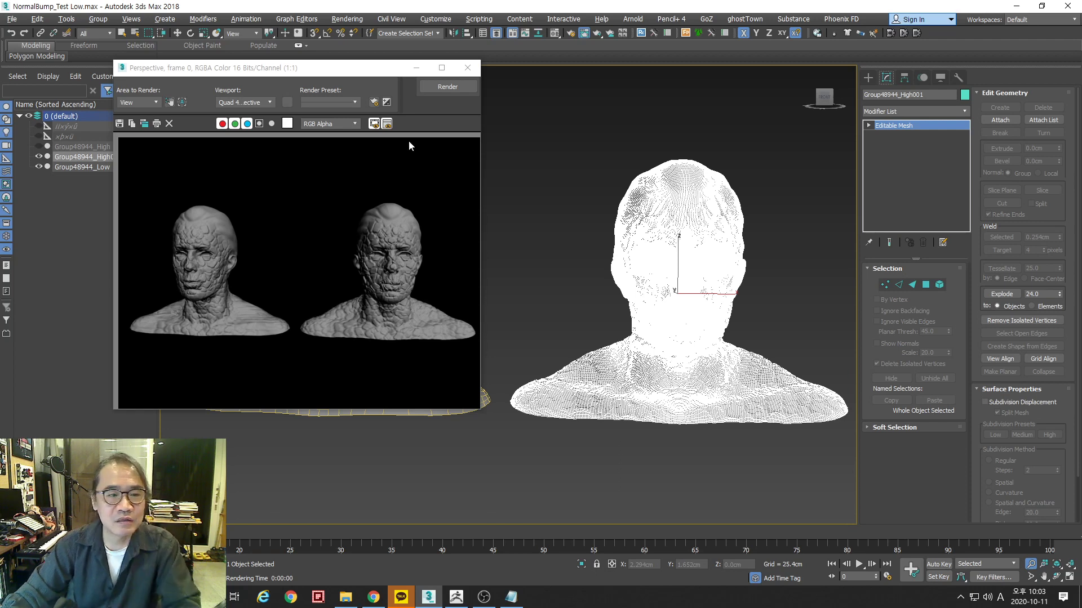
pyautogui.click(248, 320)
pyautogui.scroll(2, 248, 321)
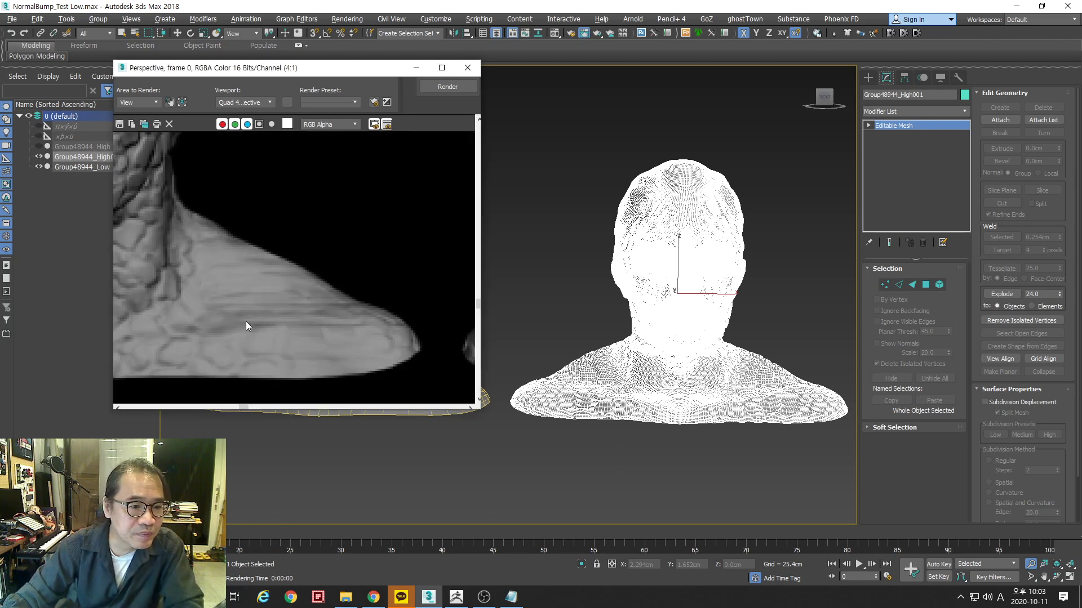
pyautogui.scroll(-2, 270, 298)
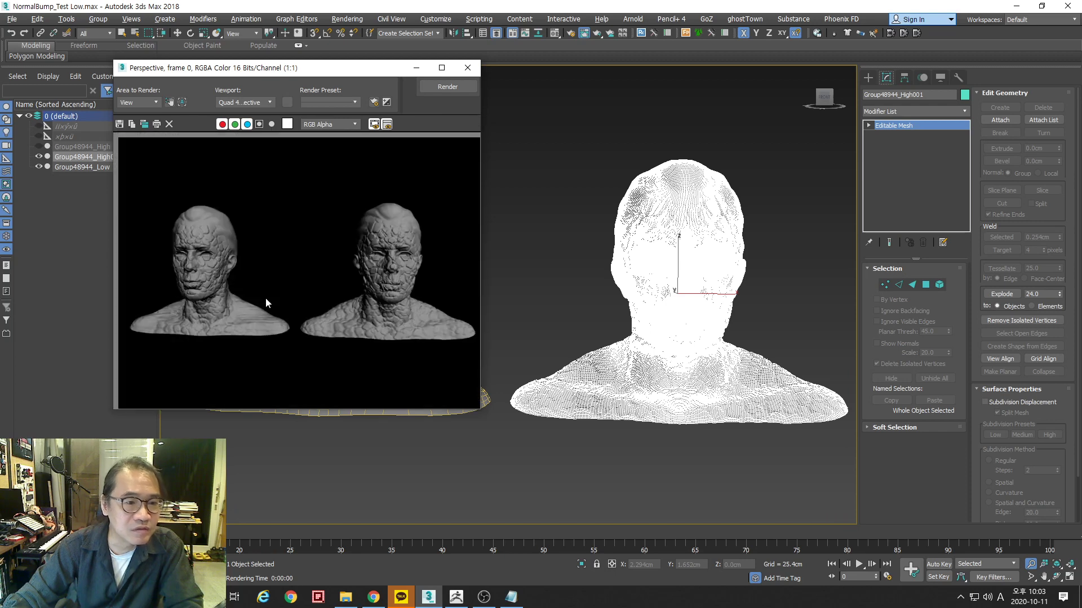
# Move the render aside, select the low-poly head, and show the parameters of its UVW Map modifier
pyautogui.moveTo(350, 72); pyautogui.dragTo(689, 277)
pyautogui.rightClick(327, 197)
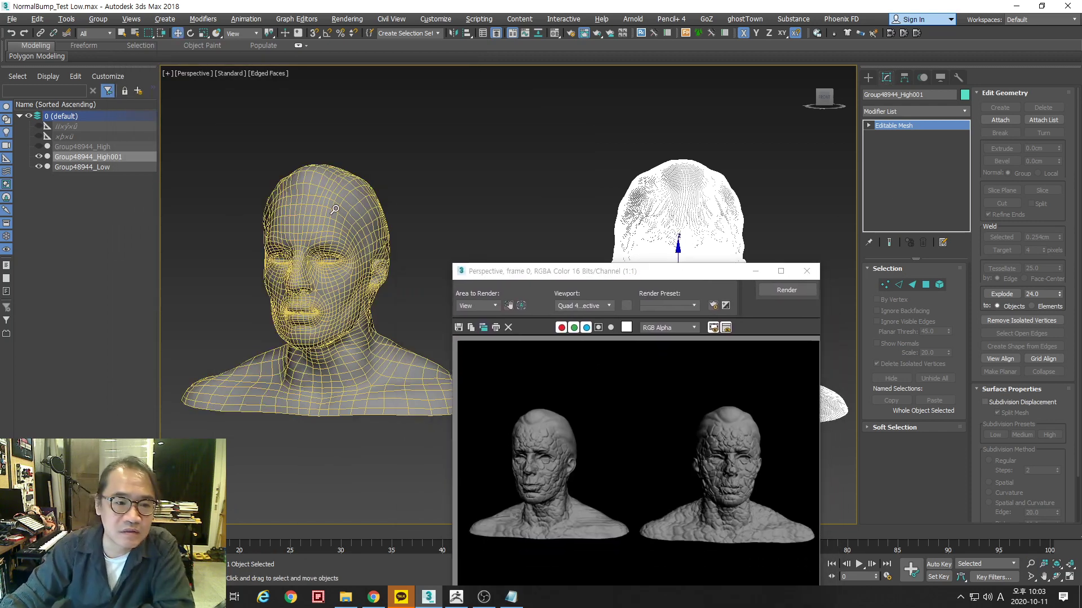
pyautogui.click(334, 208)
pyautogui.click(900, 136)
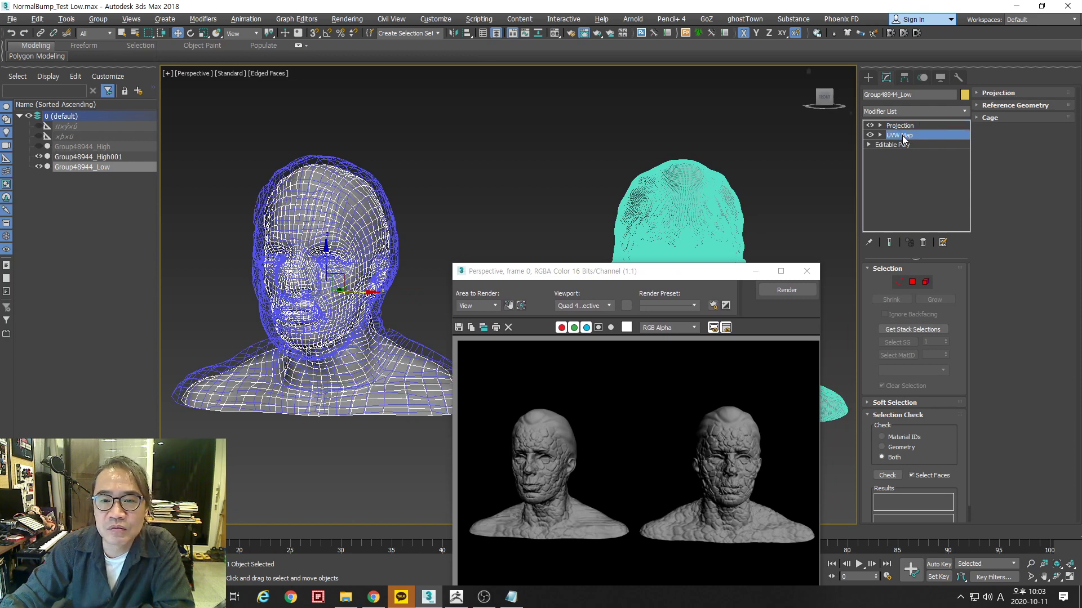
pyautogui.click(586, 331)
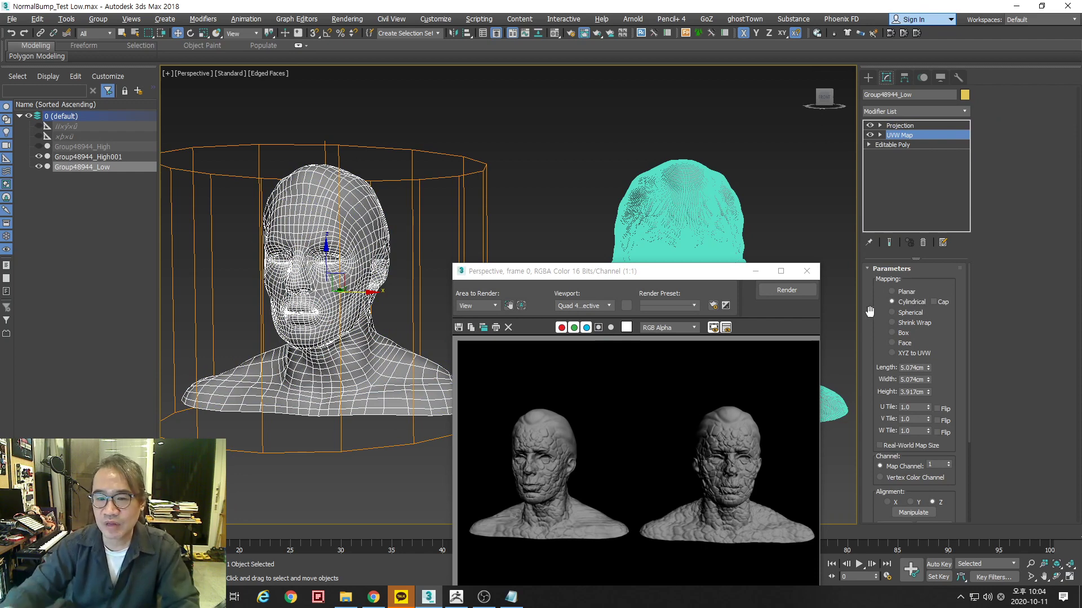
# Compare the two heads in the side-by-side render and close the render window
pyautogui.moveTo(681, 277); pyautogui.dragTo(436, 103)
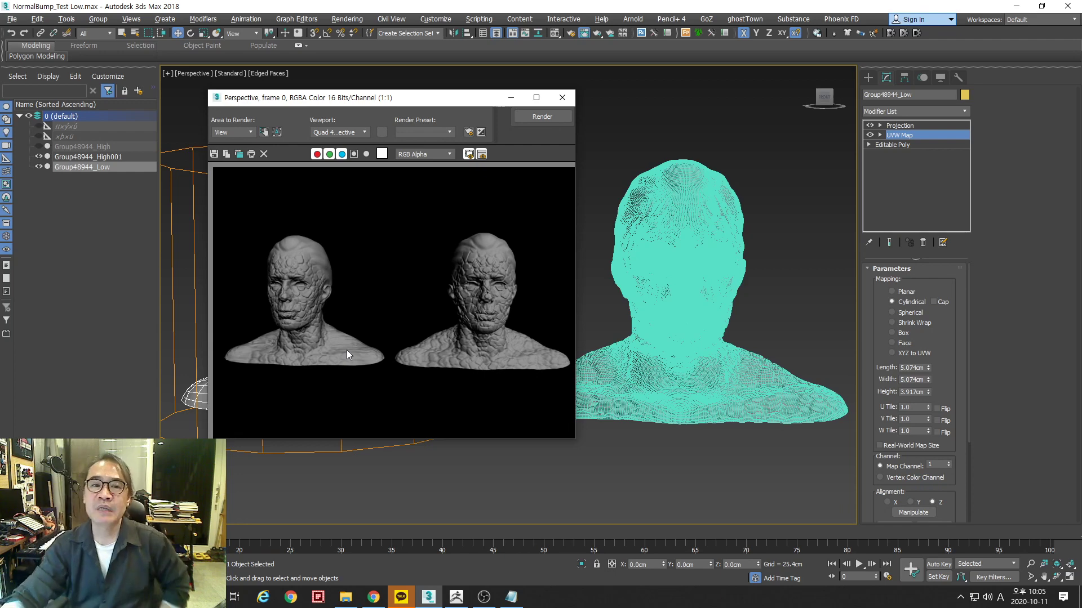
pyautogui.moveTo(328, 100); pyautogui.dragTo(170, 91)
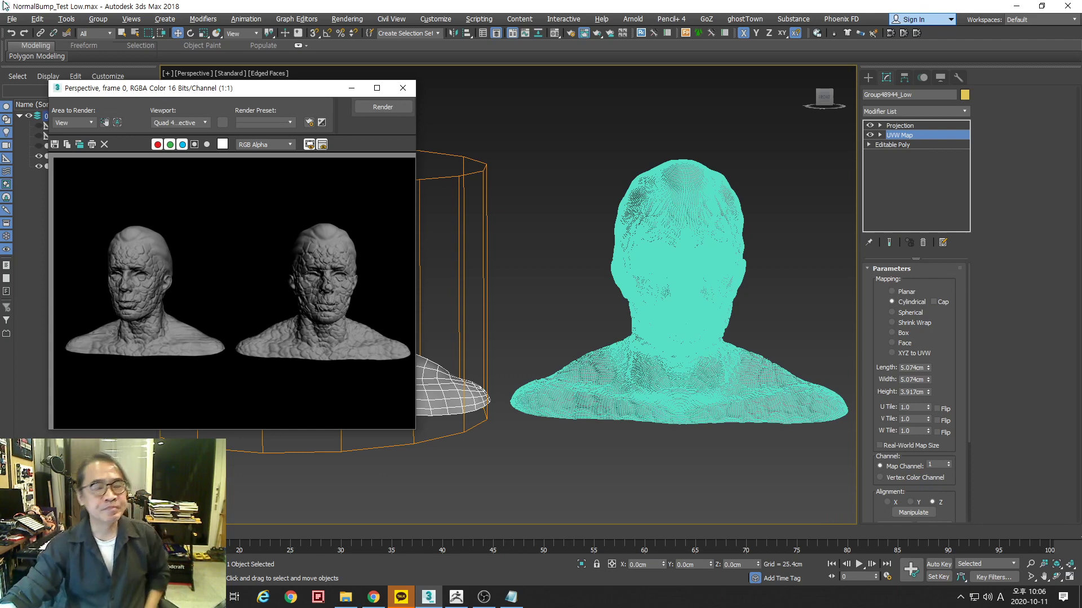
pyautogui.moveTo(251, 94); pyautogui.dragTo(422, 112)
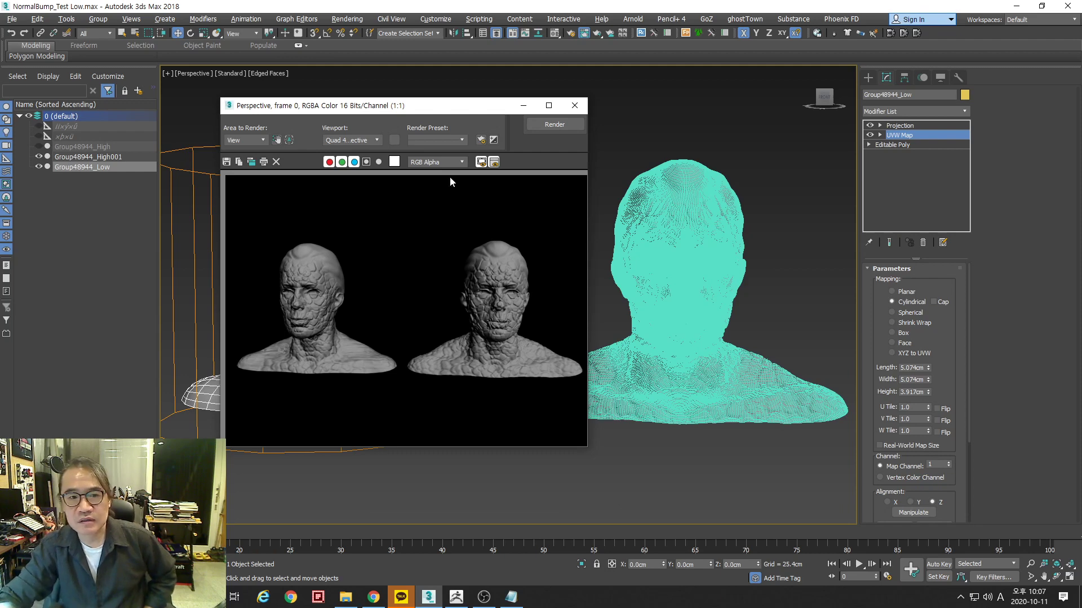
pyautogui.click(574, 106)
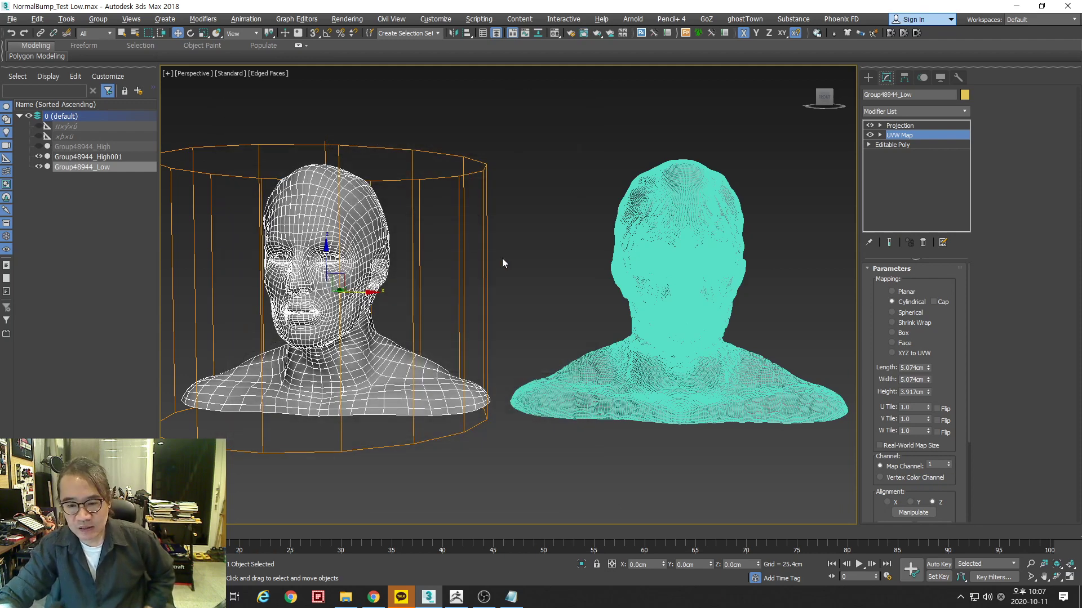